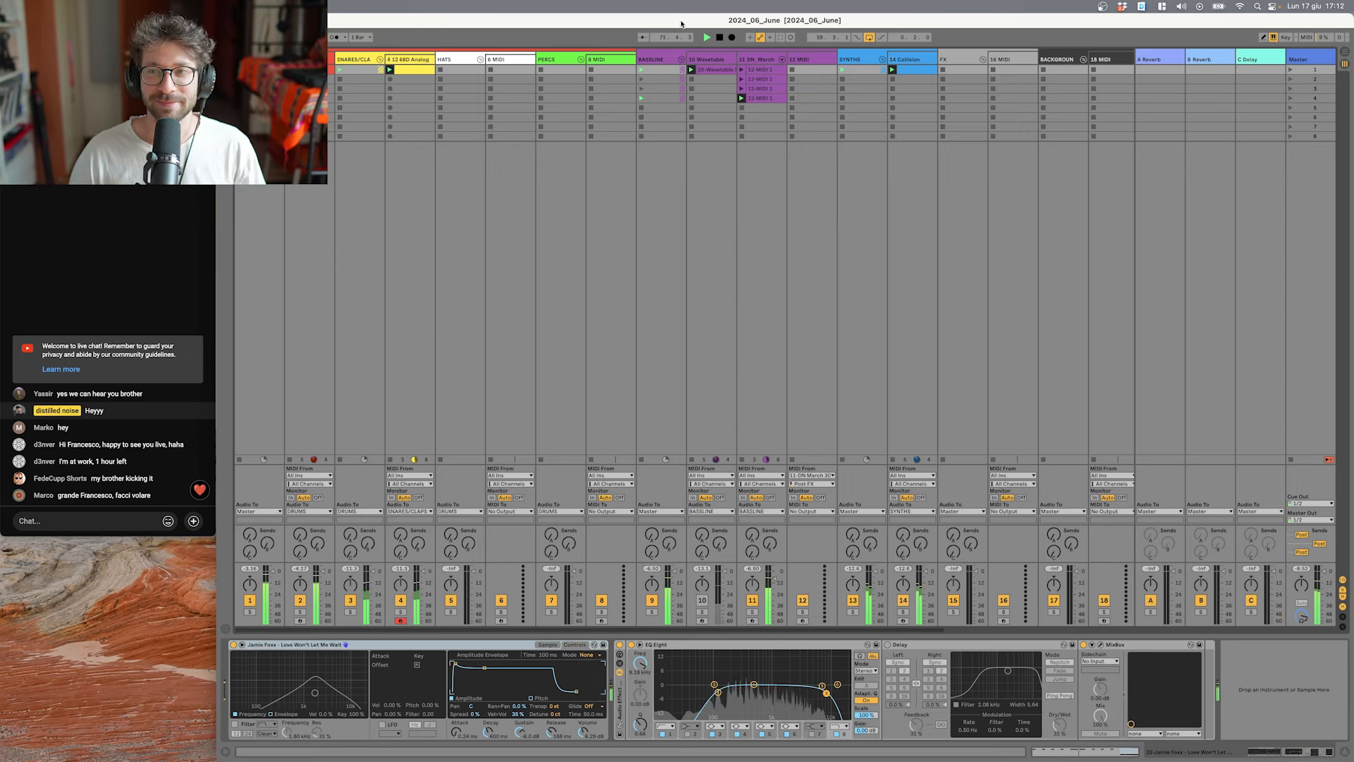
Step: Stop playback and open the Jamie Foxx audio clip on track 21, and switch to Spotify
key("space")
scroll(688, 155, "right", 10)
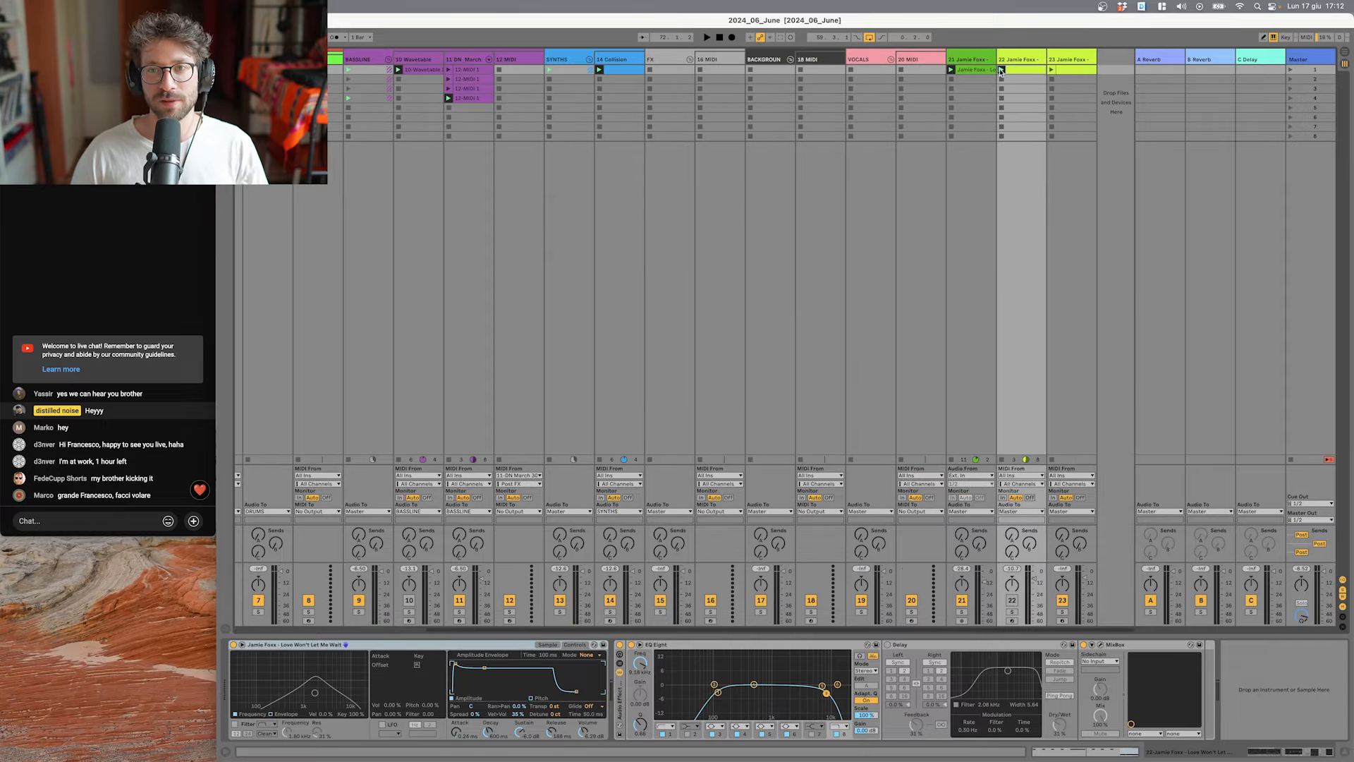
left_click(970, 57)
left_click(1012, 56)
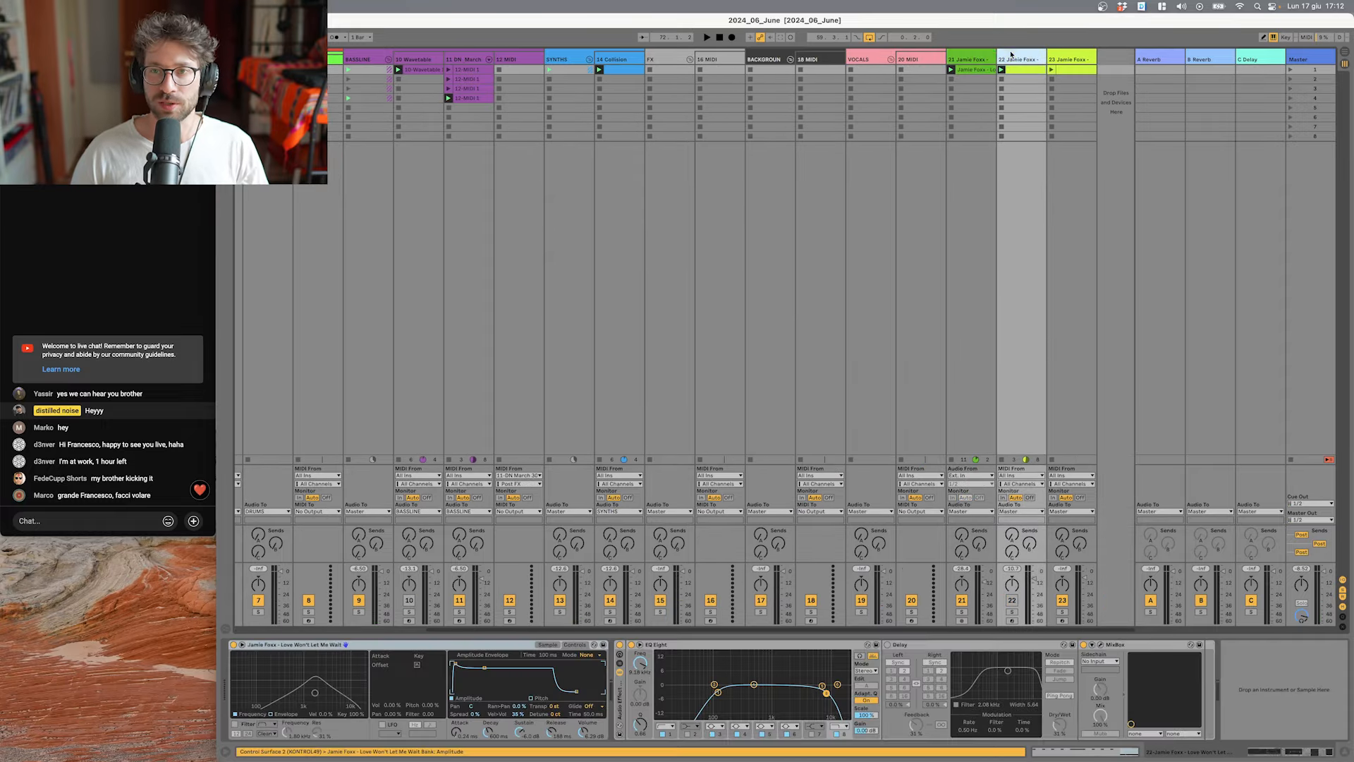
left_click(982, 61)
double_click(978, 70)
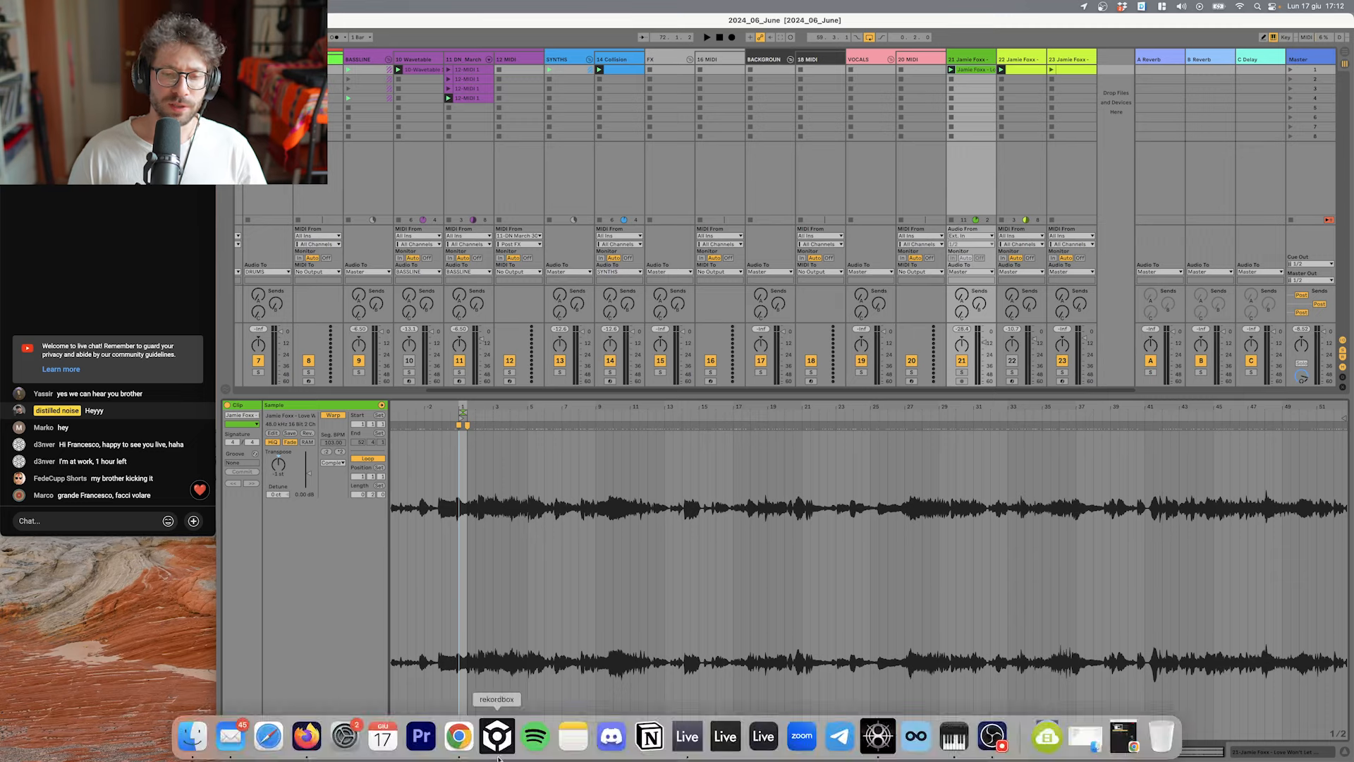
left_click(534, 737)
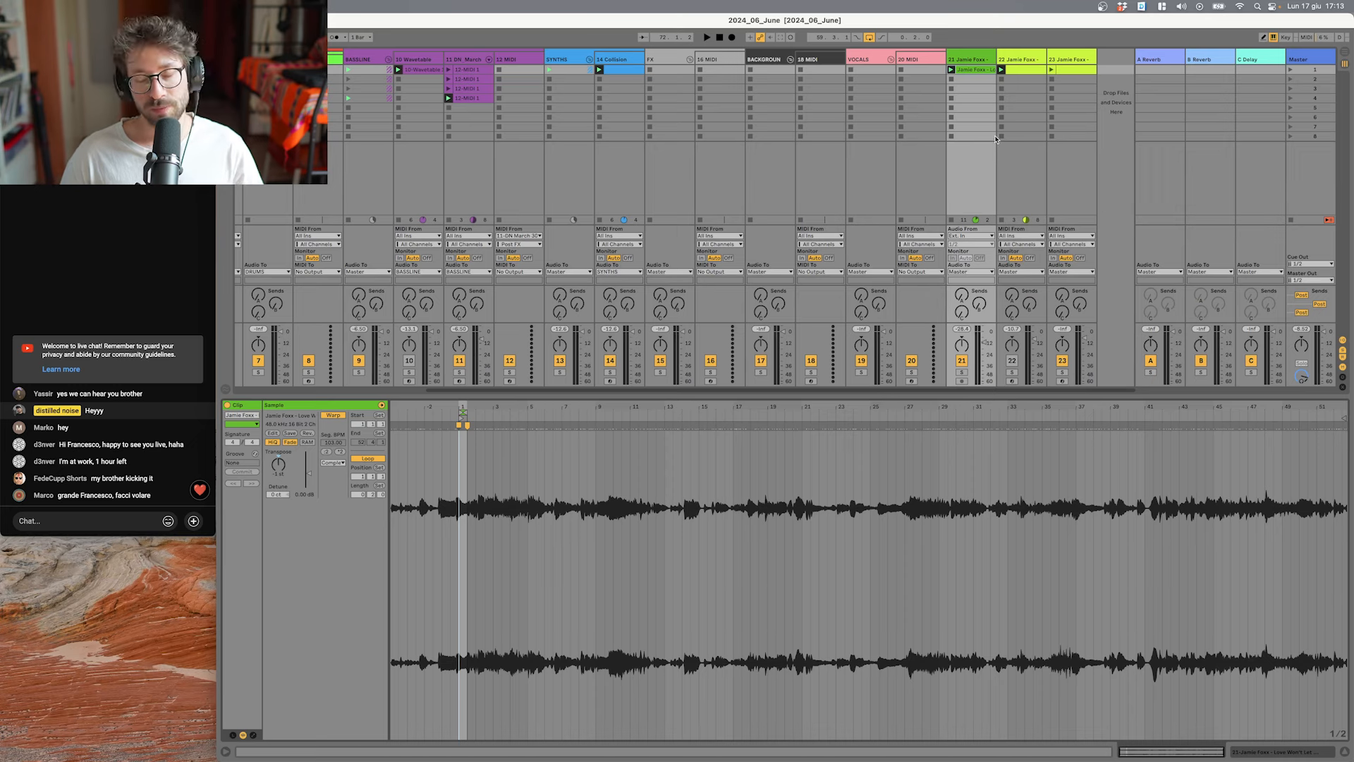
Step: Solo track 22 and audition its MIDI clip, viewing the clip's notes and the track's device chain
left_click(1014, 70)
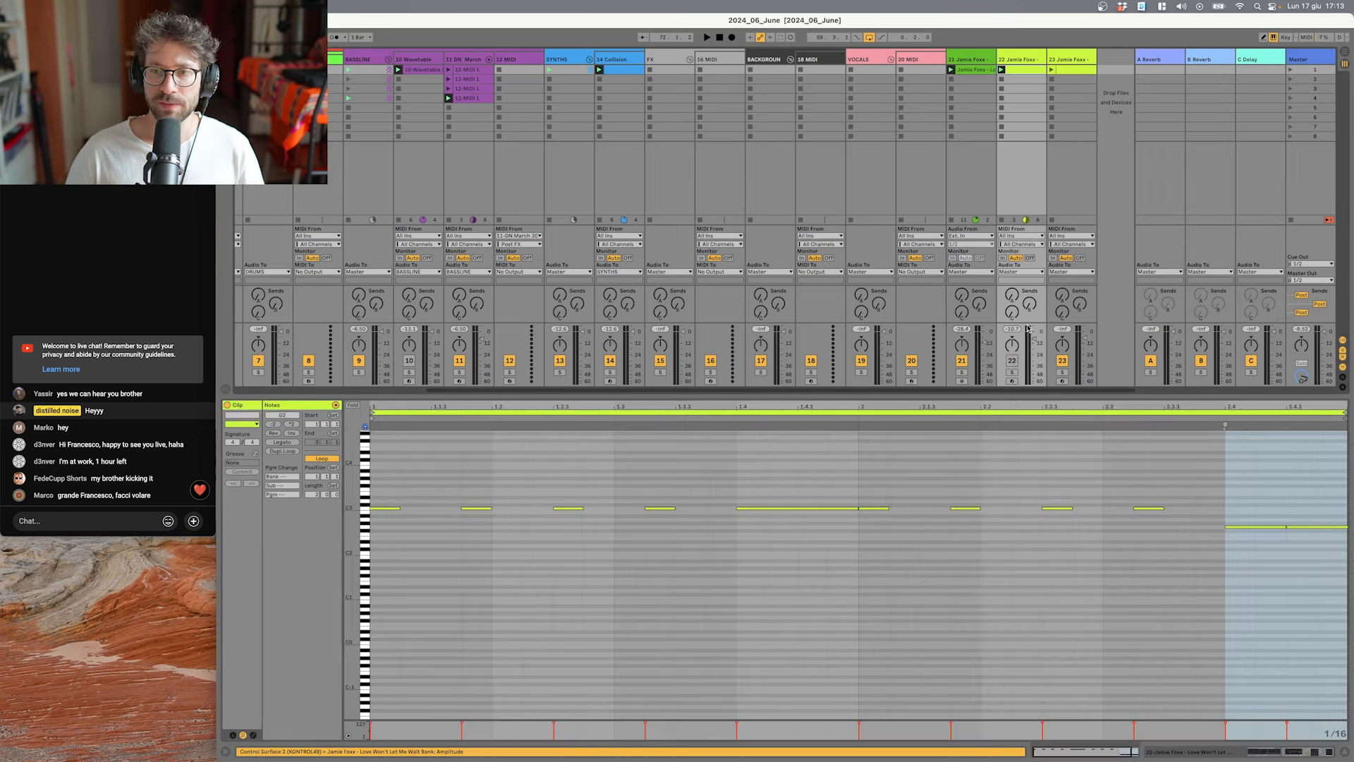
left_click(1013, 374)
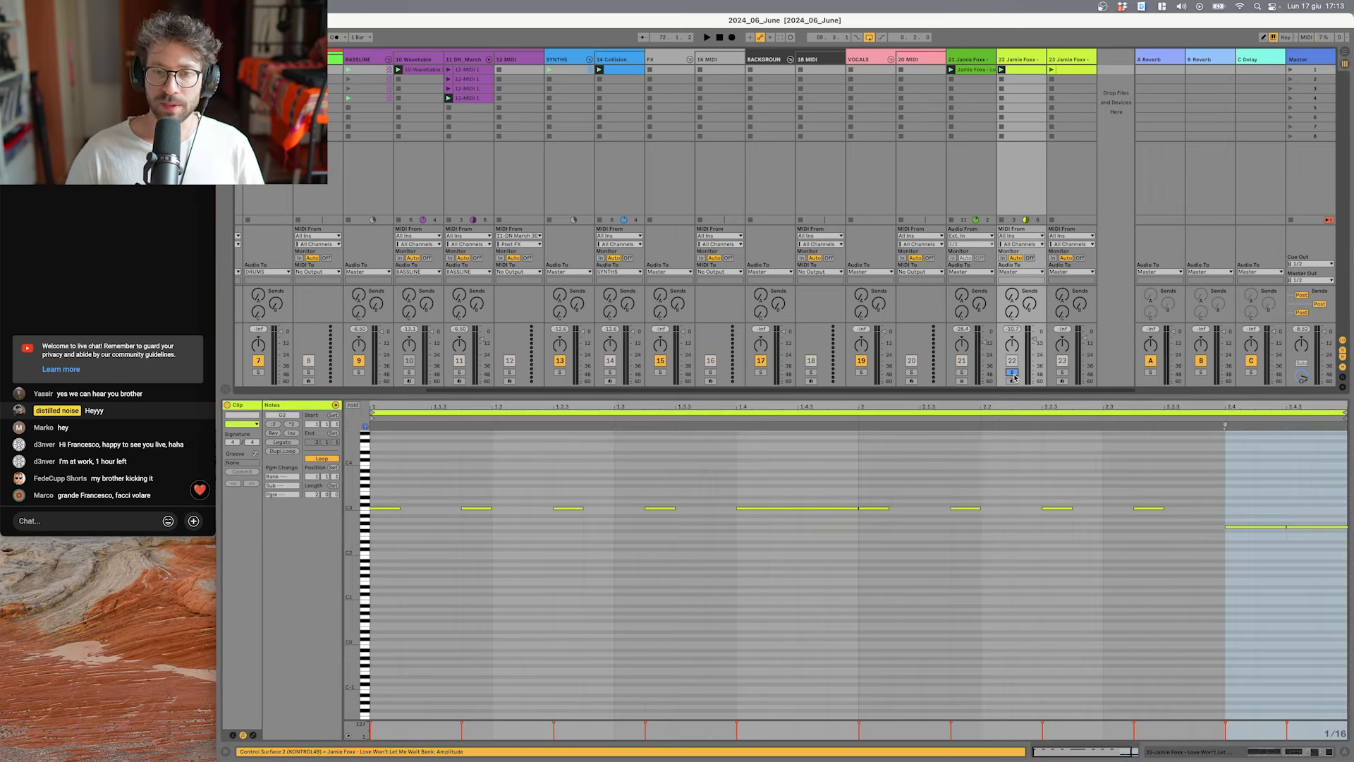
double_click(1025, 61)
key("shift+Tab")
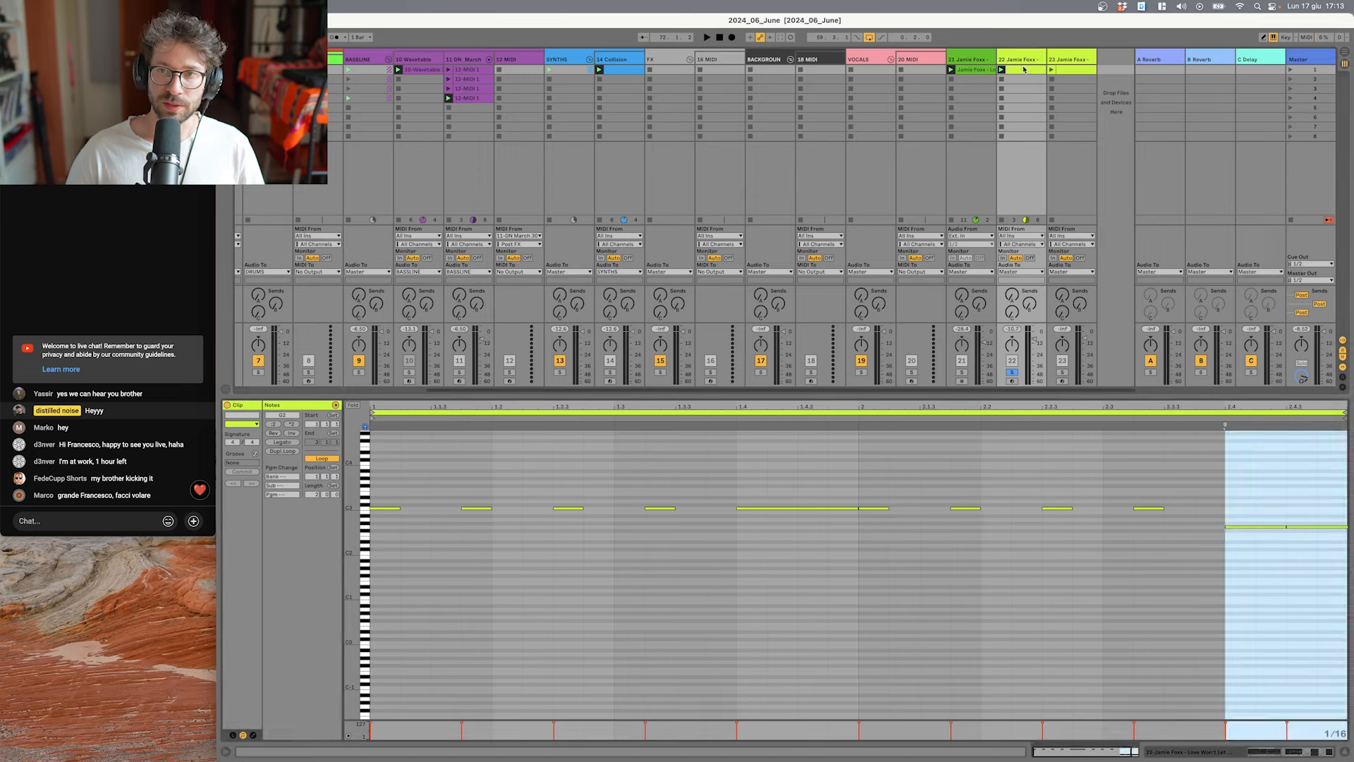
key("shift+Tab")
key("space")
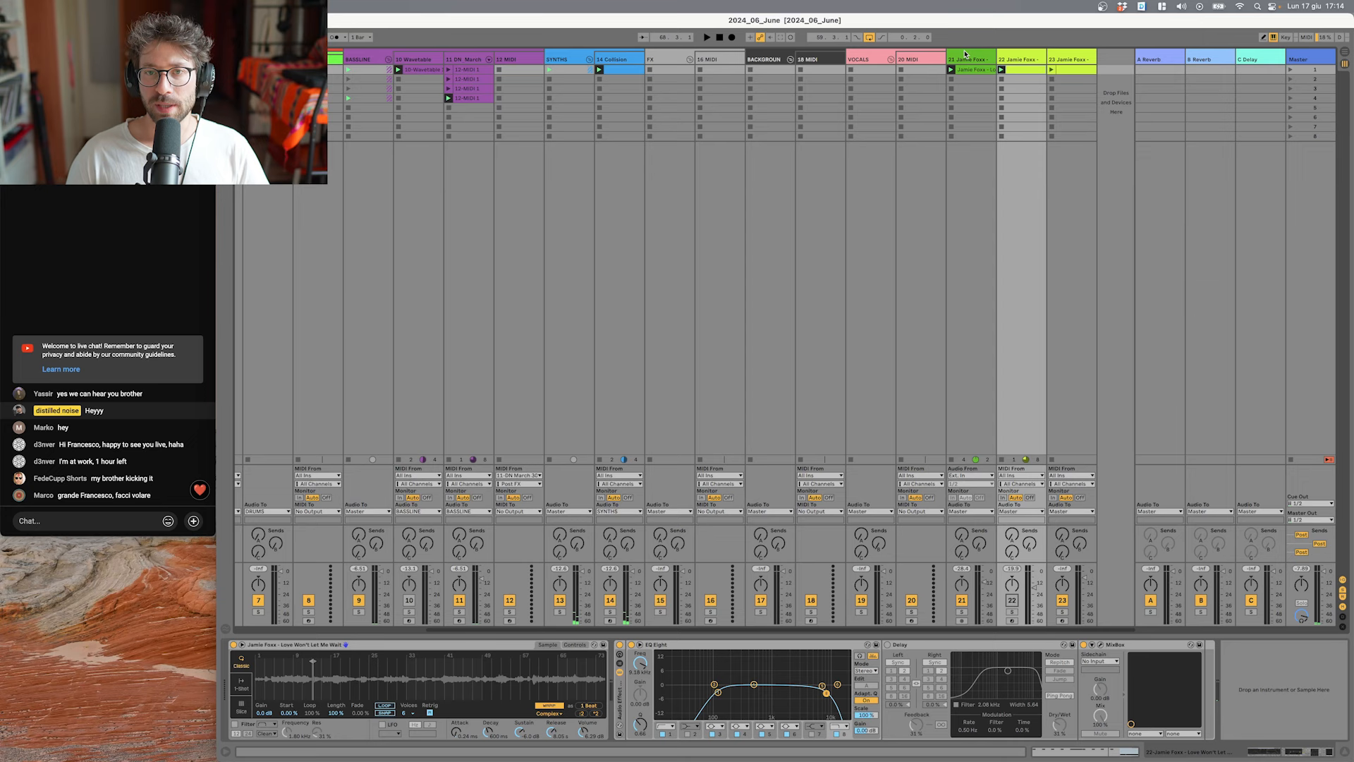
Step: Listen to track 21's looped audio clip in solo, and compare the full mix with that track off and on
left_click(964, 59)
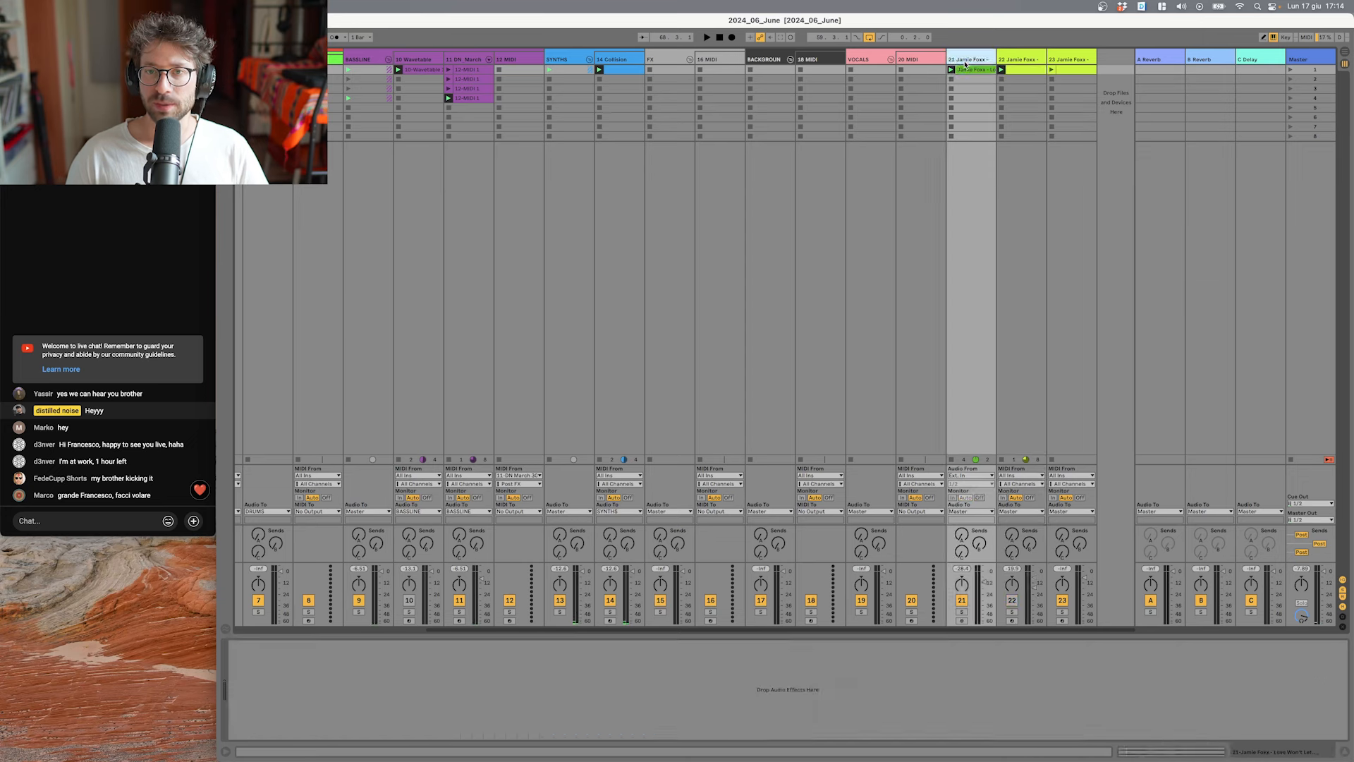
left_click(962, 611)
key("space")
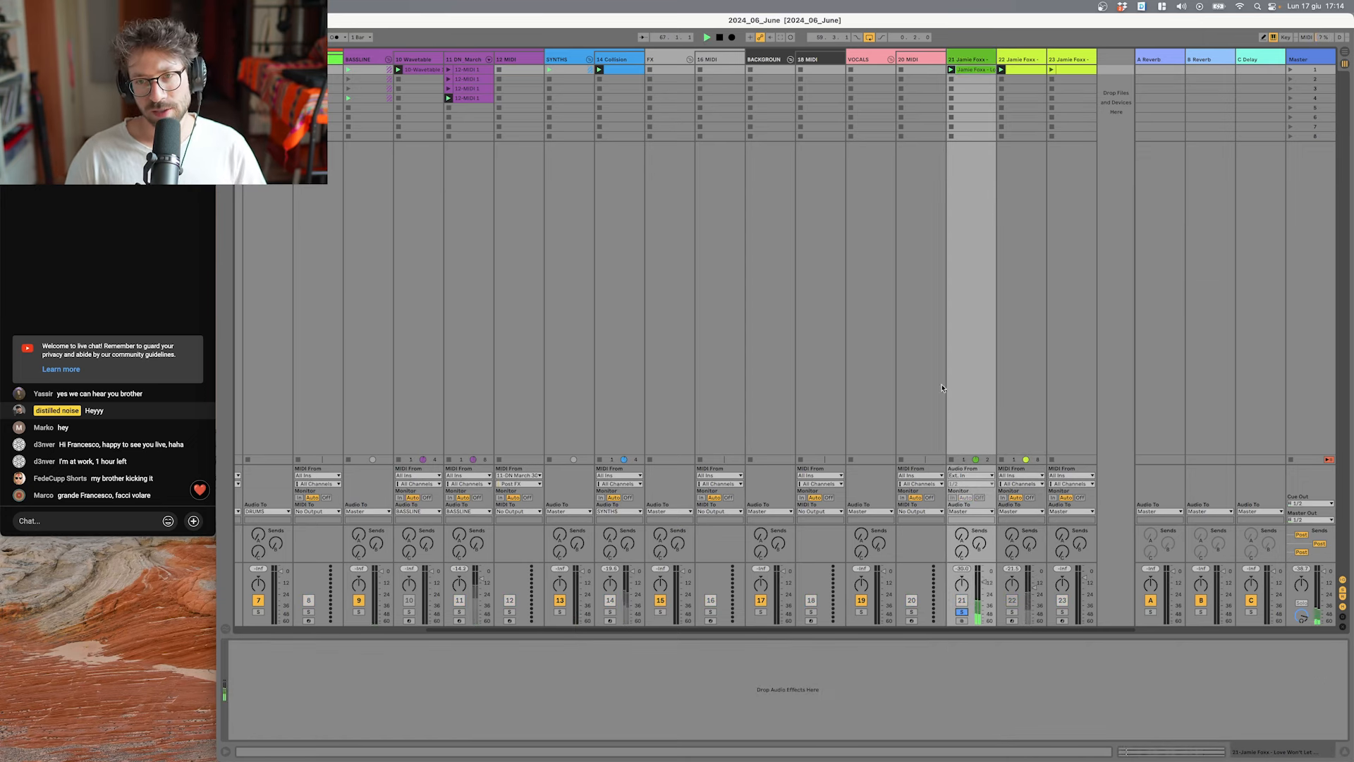
double_click(966, 70)
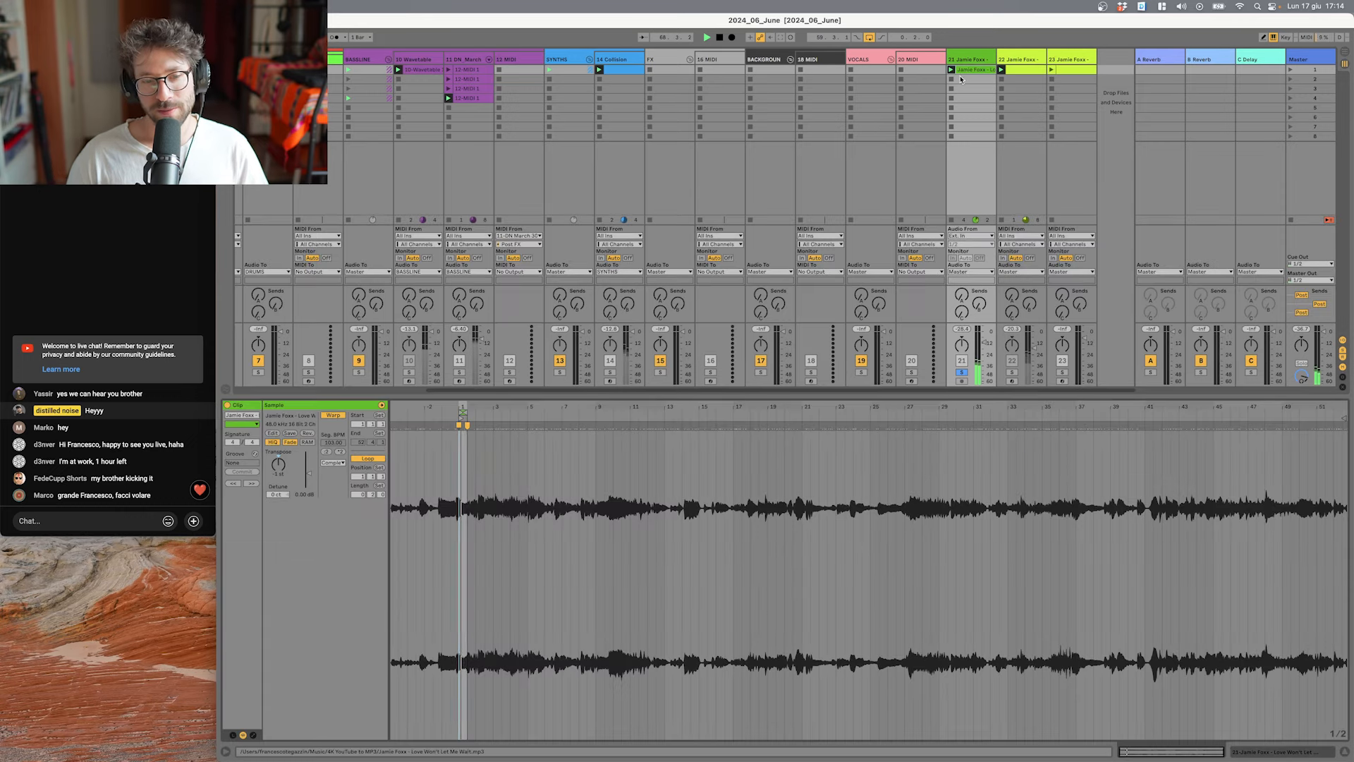
left_click_drag(463, 407, 461, 541)
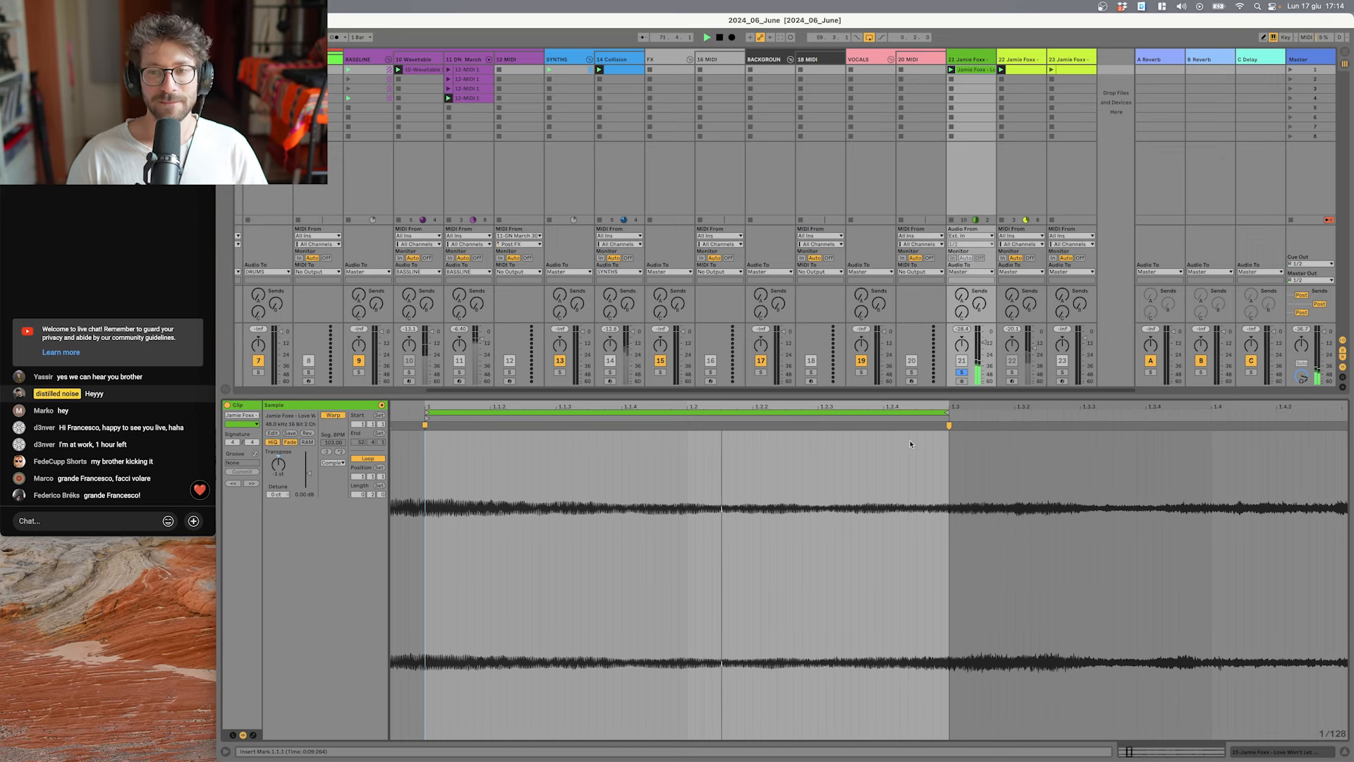
left_click(964, 372)
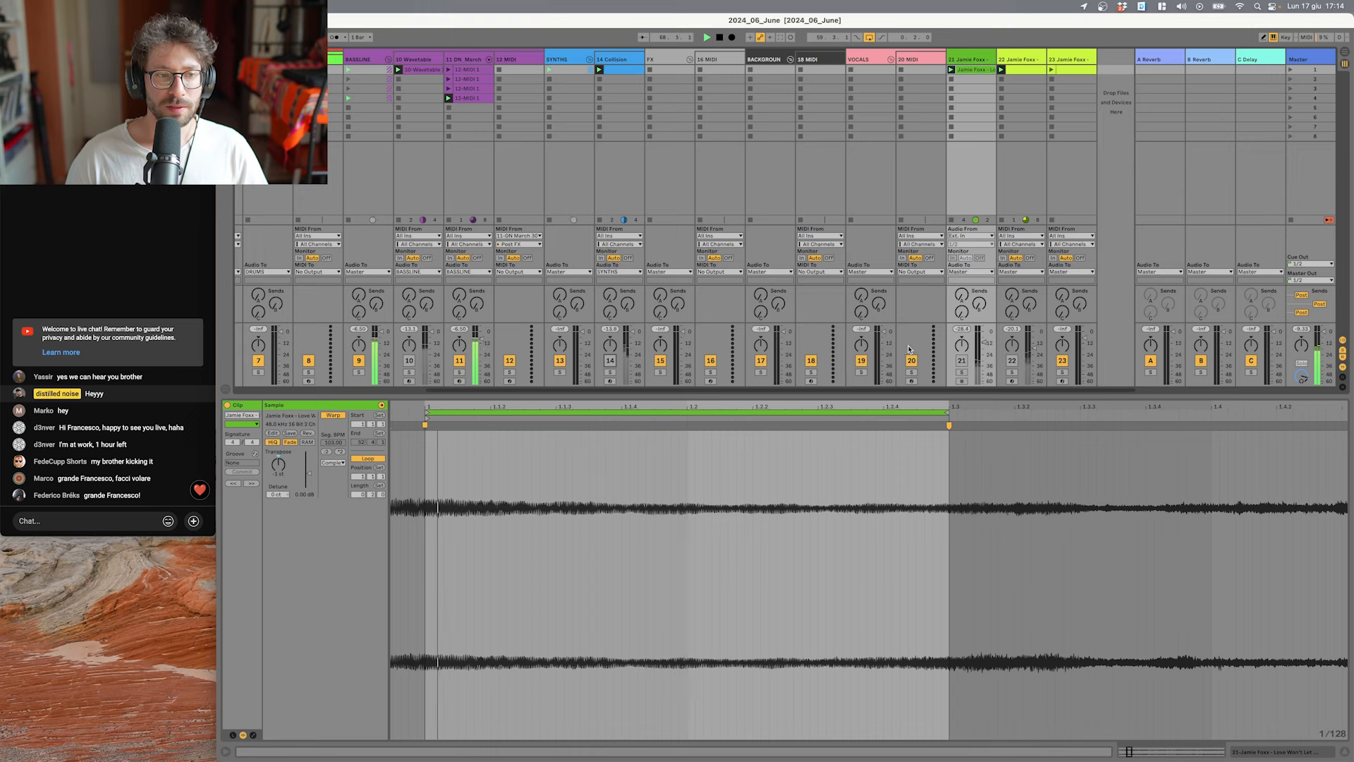
left_click(960, 360)
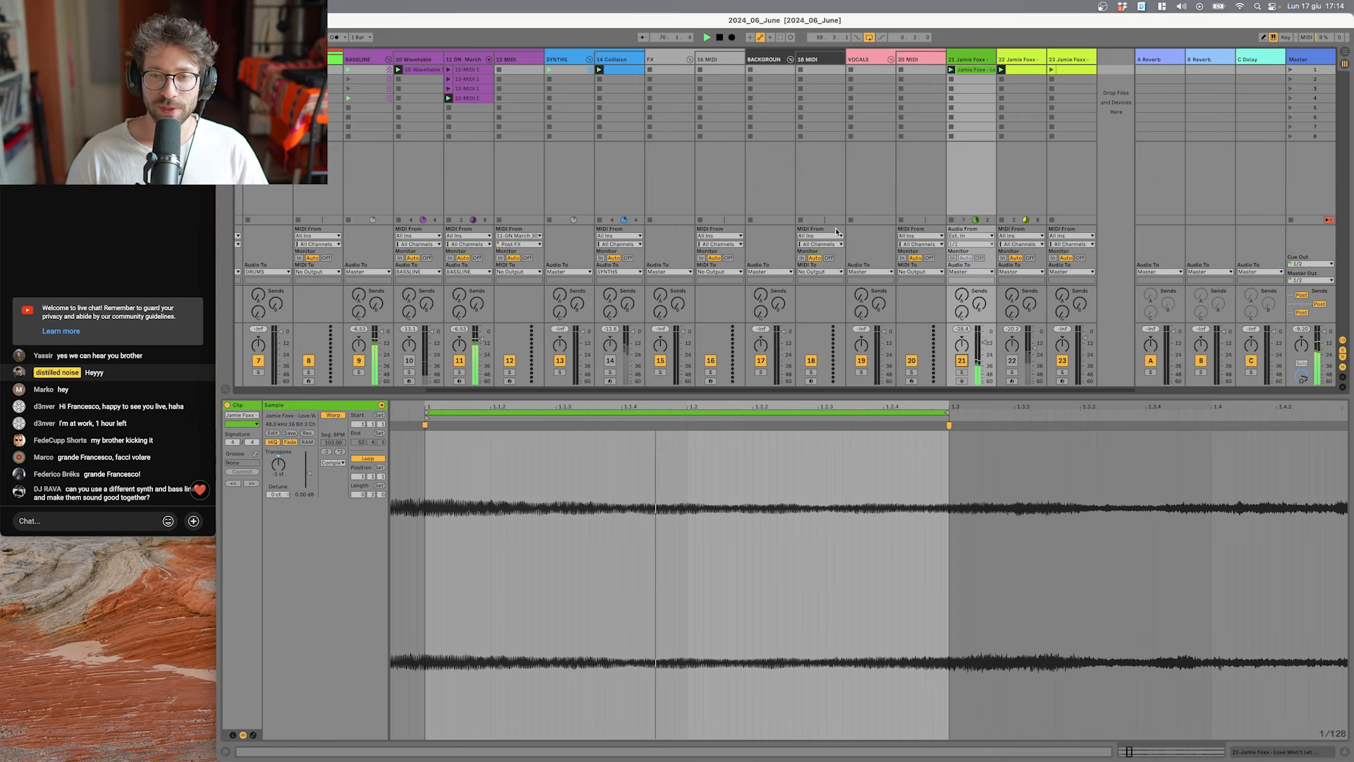
Step: Turn on and solo the 14 Collision synth track during playback, and open its MIDI clip
left_click(608, 58)
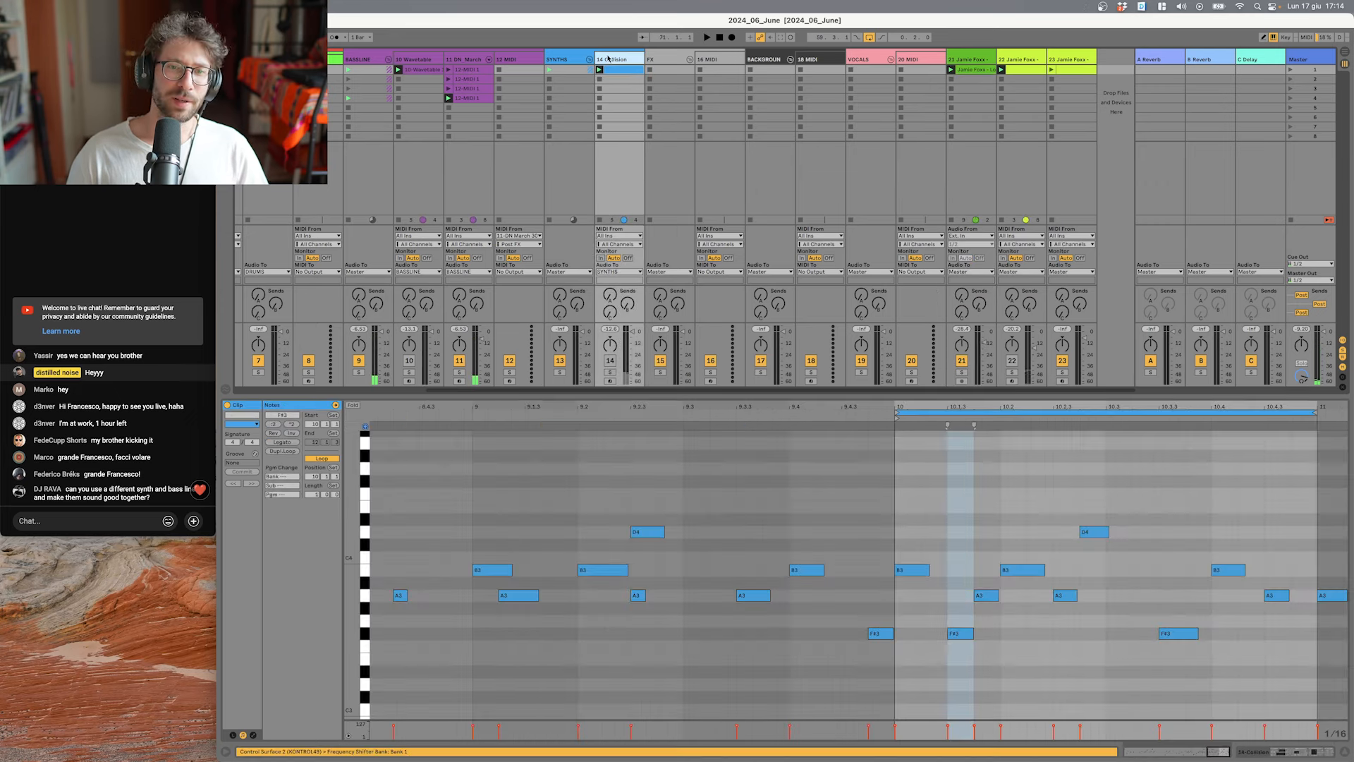
scroll(625, 271, "left", 2)
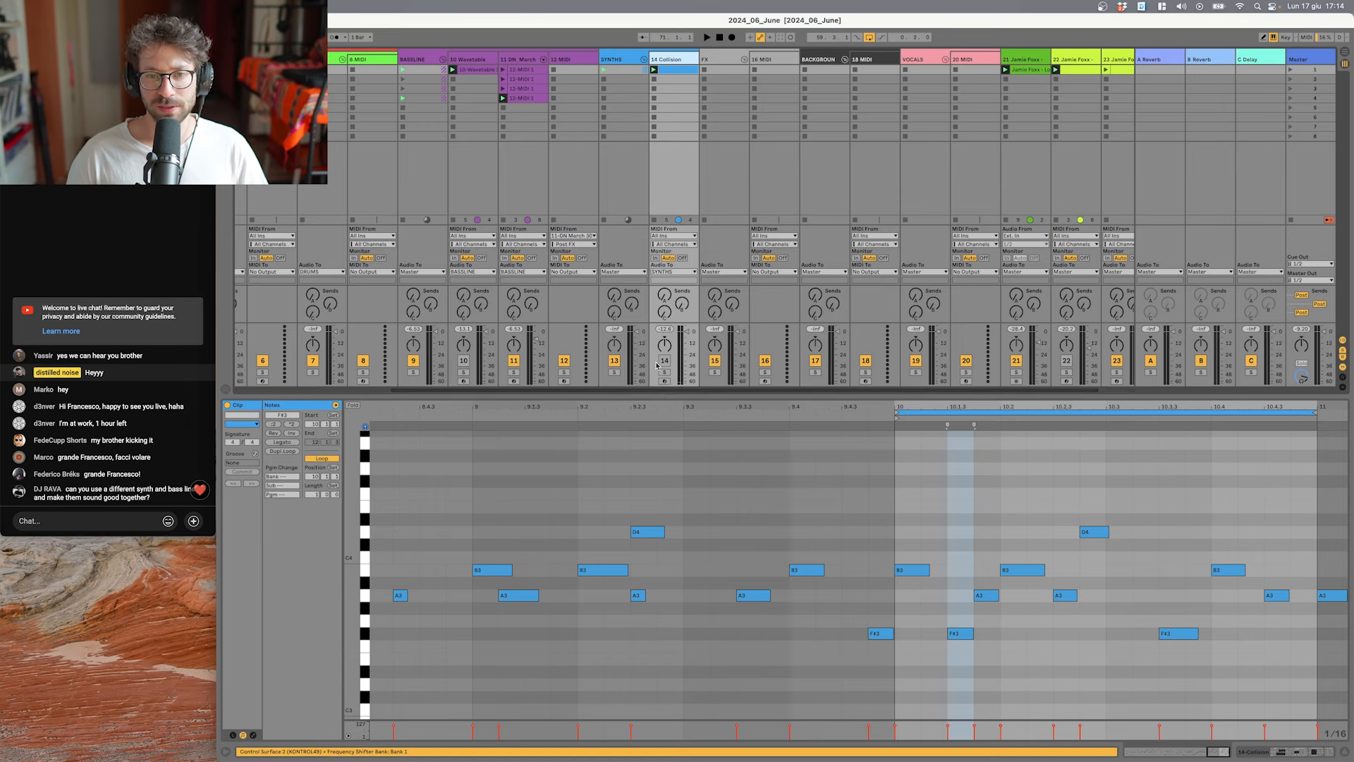
left_click(663, 64)
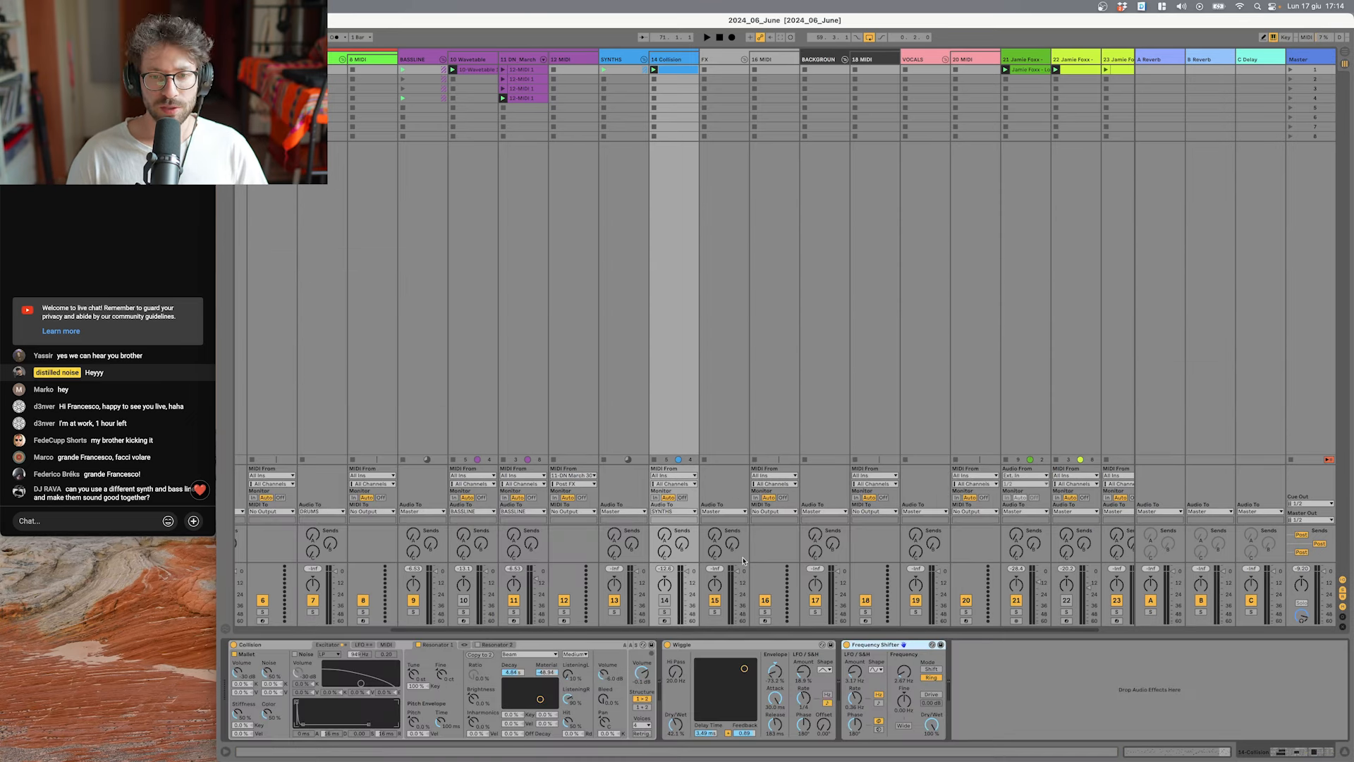
key("space")
left_click(665, 600)
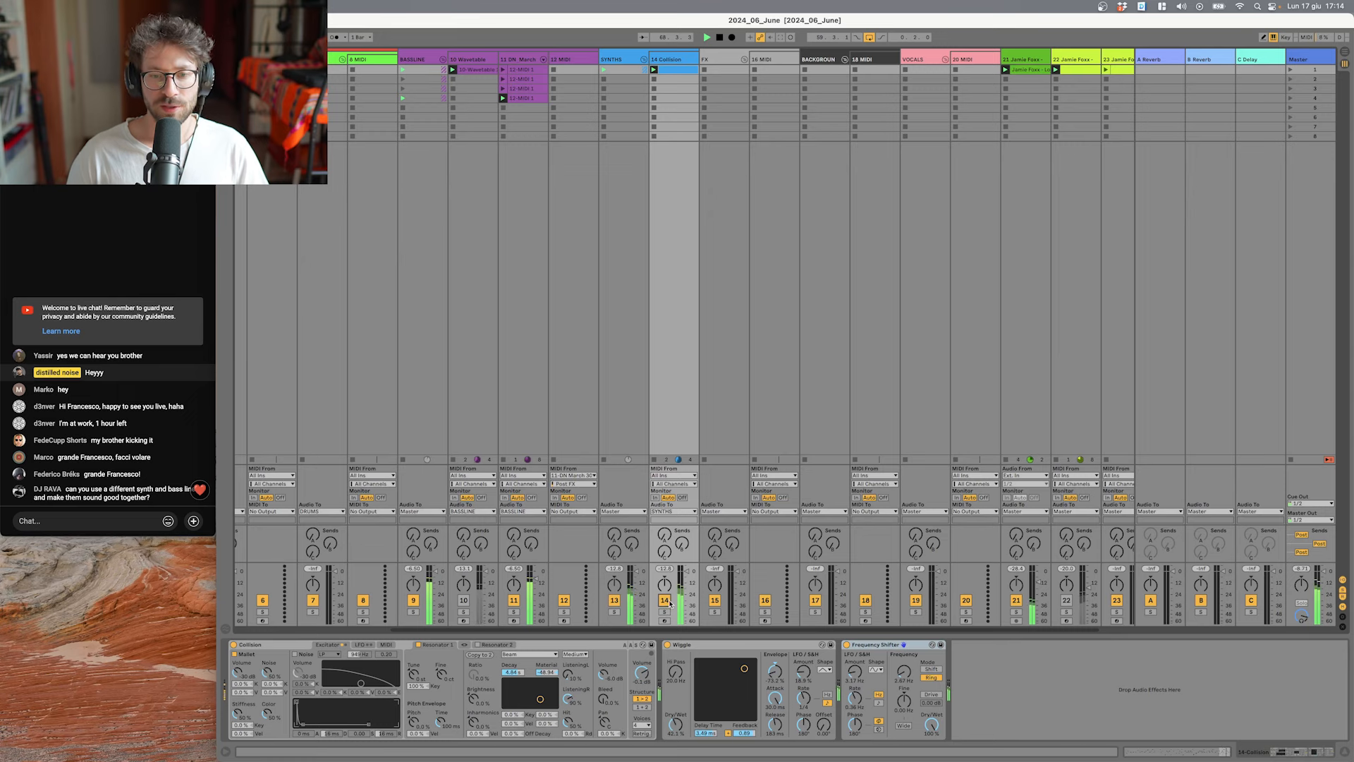
double_click(681, 71)
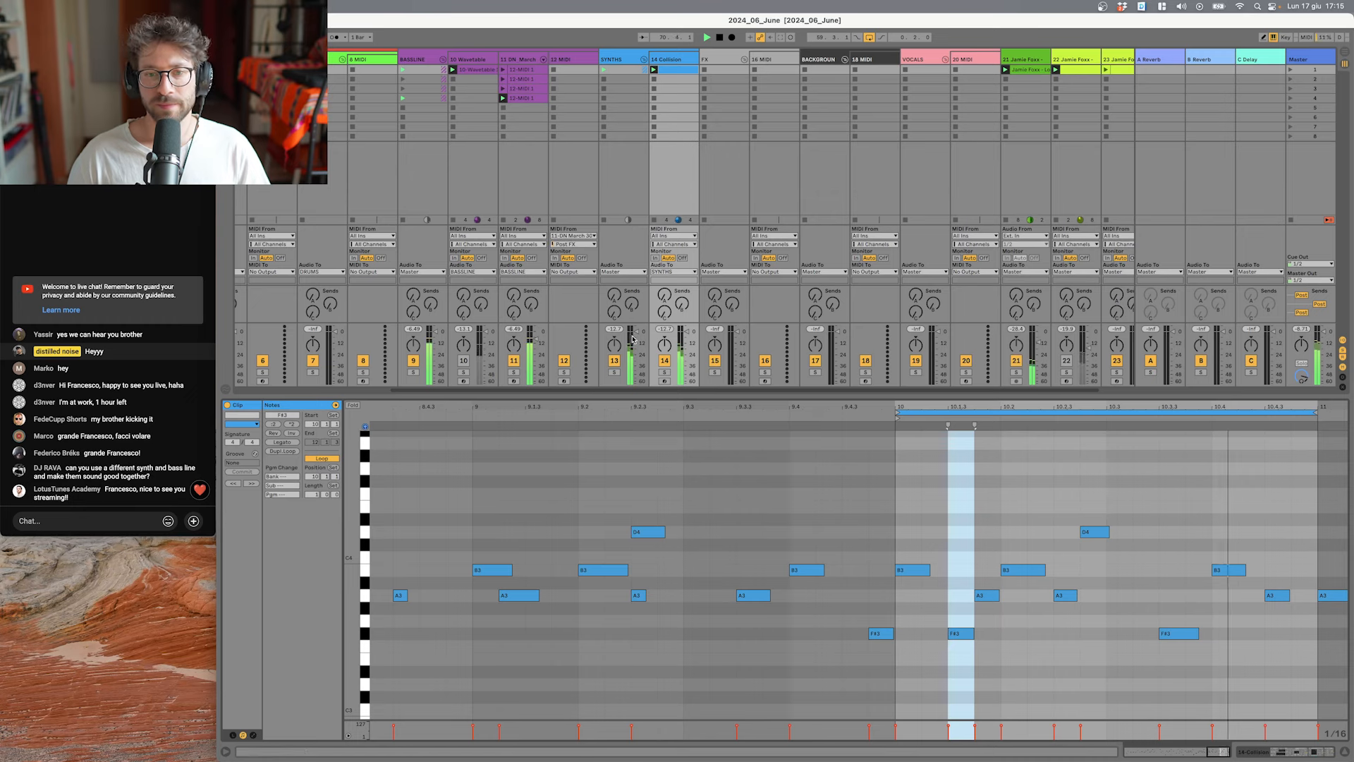
left_click(665, 371)
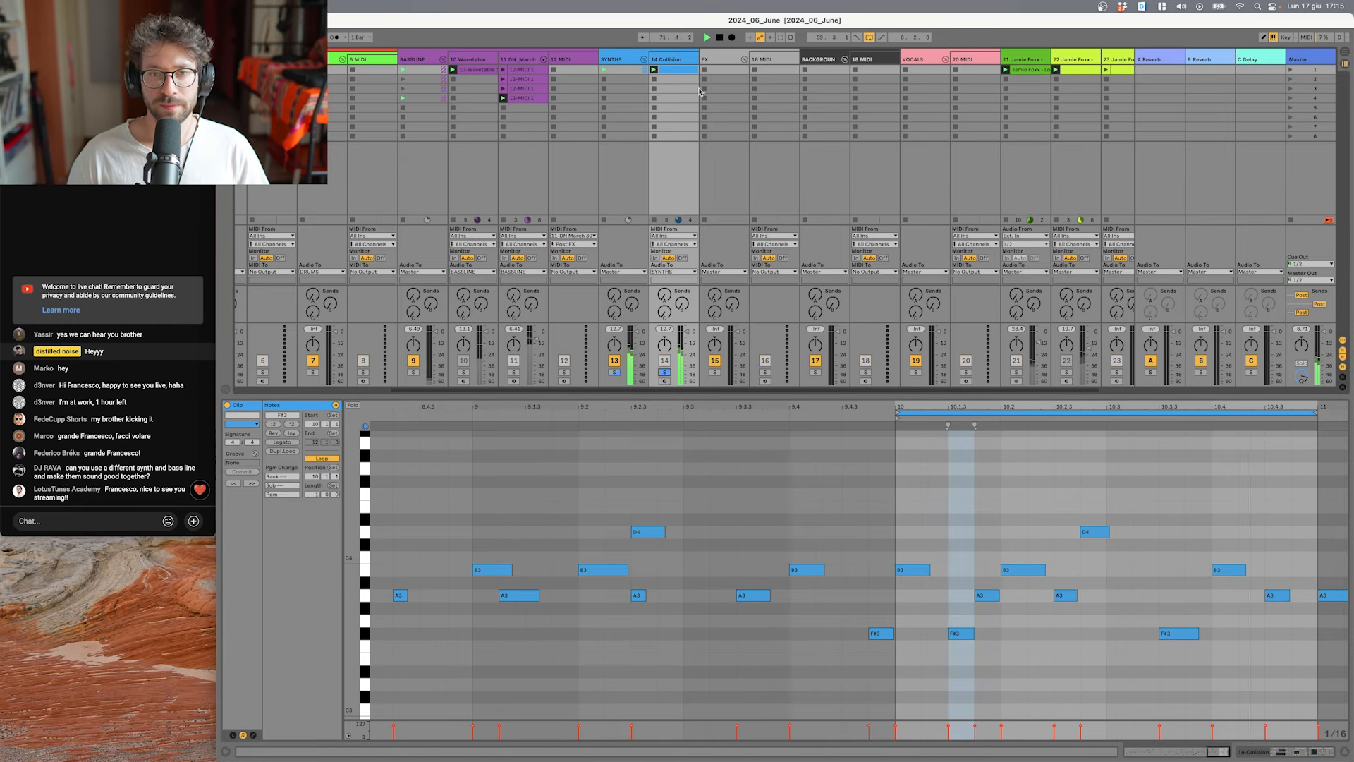
Step: Compare the Collision track's sound with the Wiggle and Frequency Shifter effects bypassed and re-enabled
left_click(672, 63)
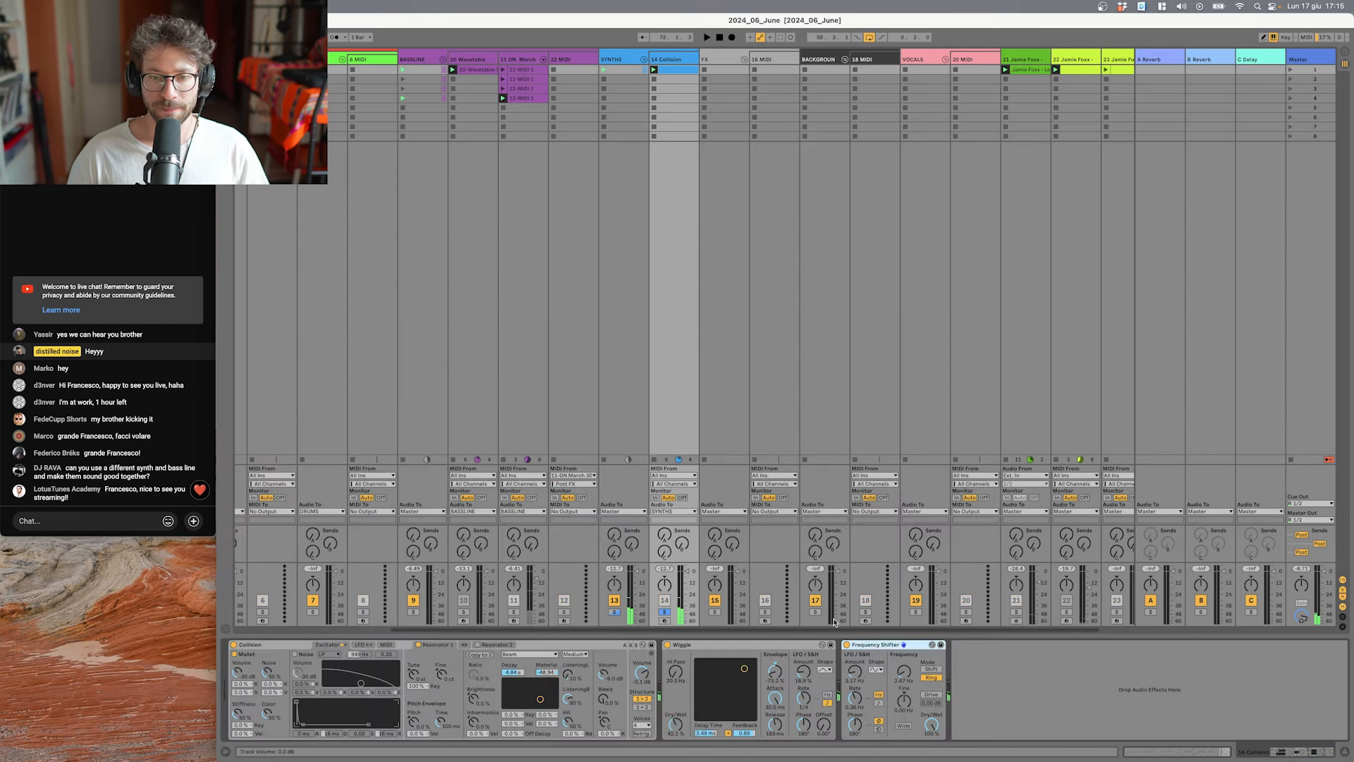
left_click(846, 644)
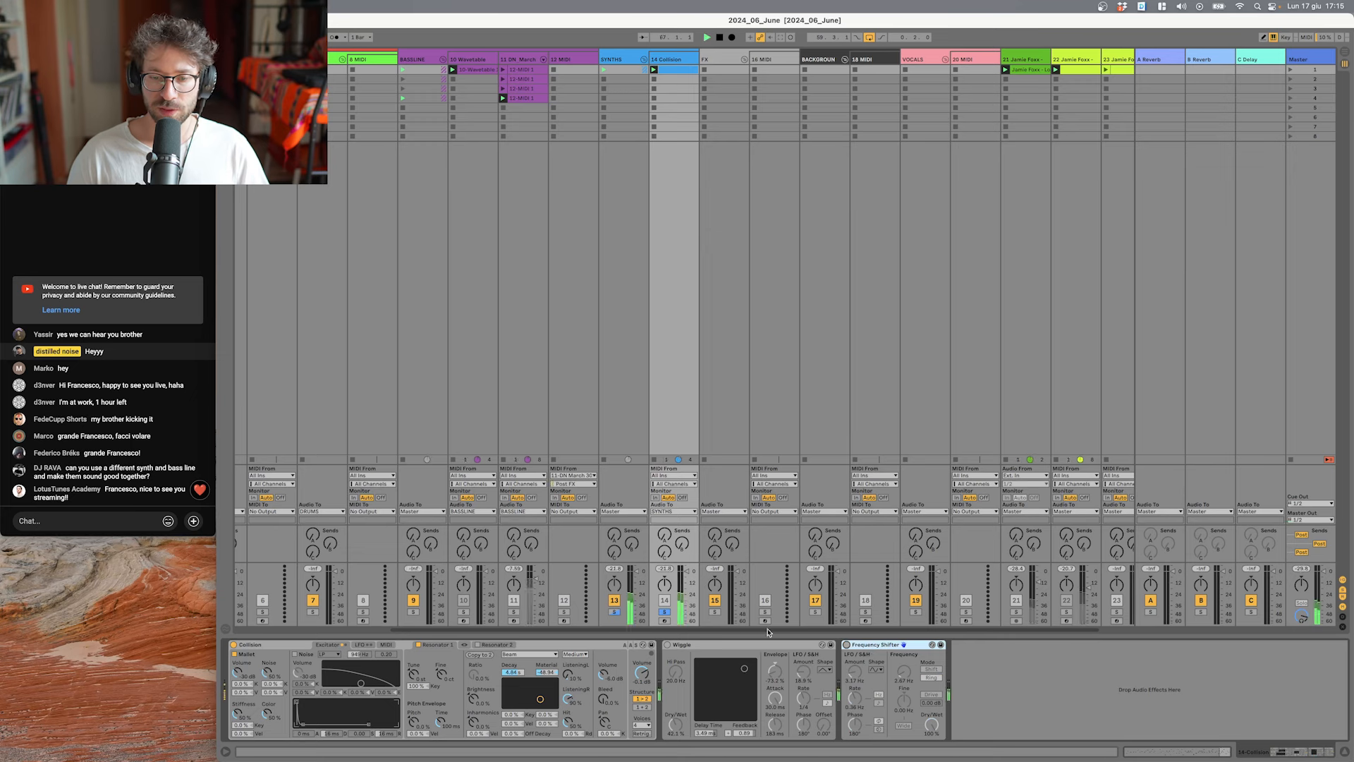
left_click(666, 645)
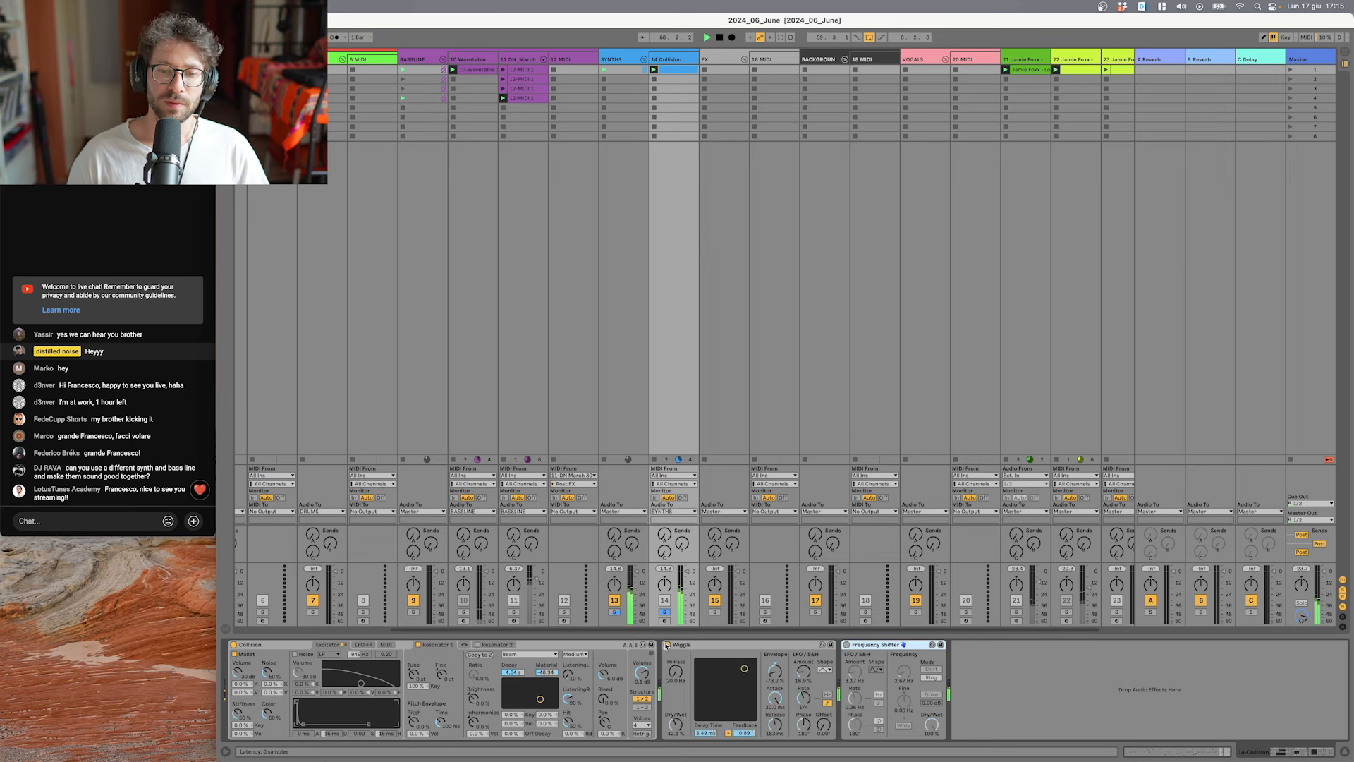
left_click(847, 645)
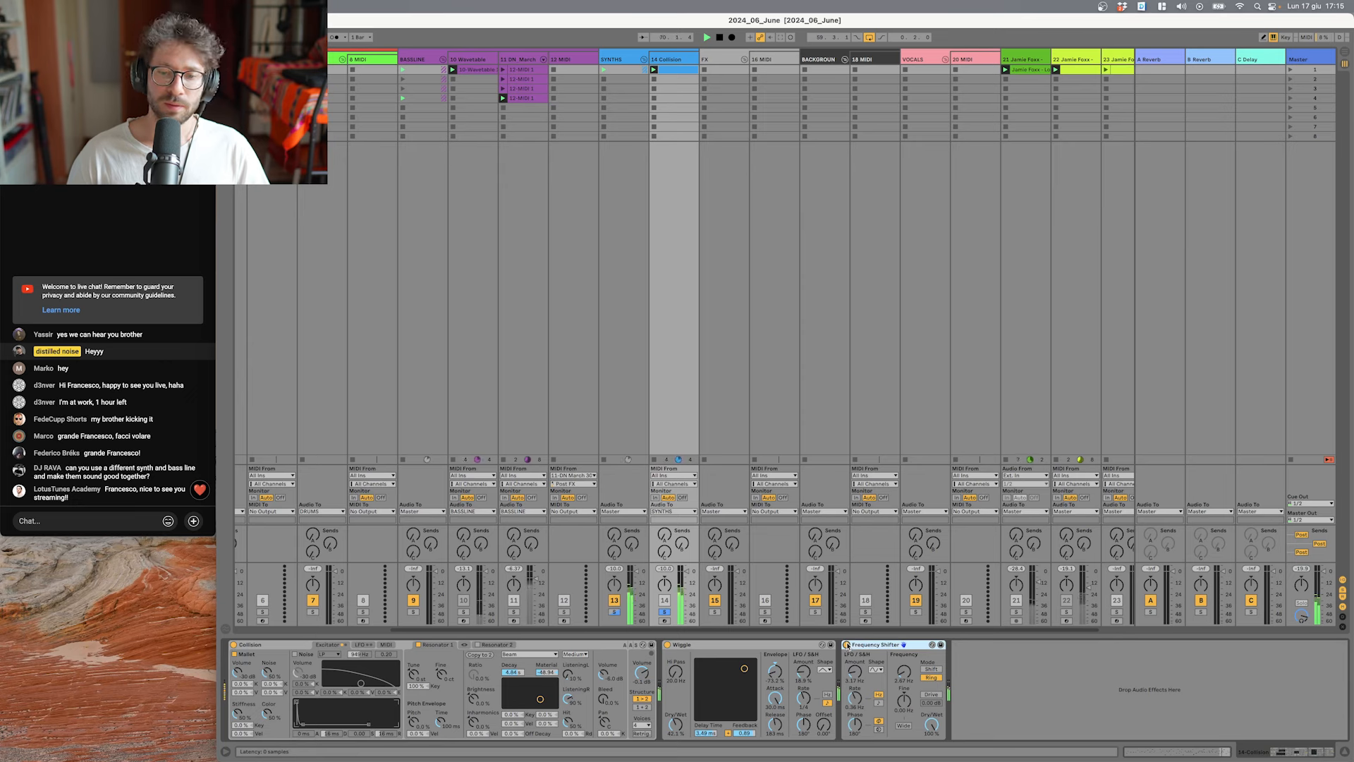
Step: Solo bassline track 11 and review its device chain, including the acid sequencer, C Minor scale, Muted Bass2 Dark and EQ Eight
scroll(657, 612, "left", 3)
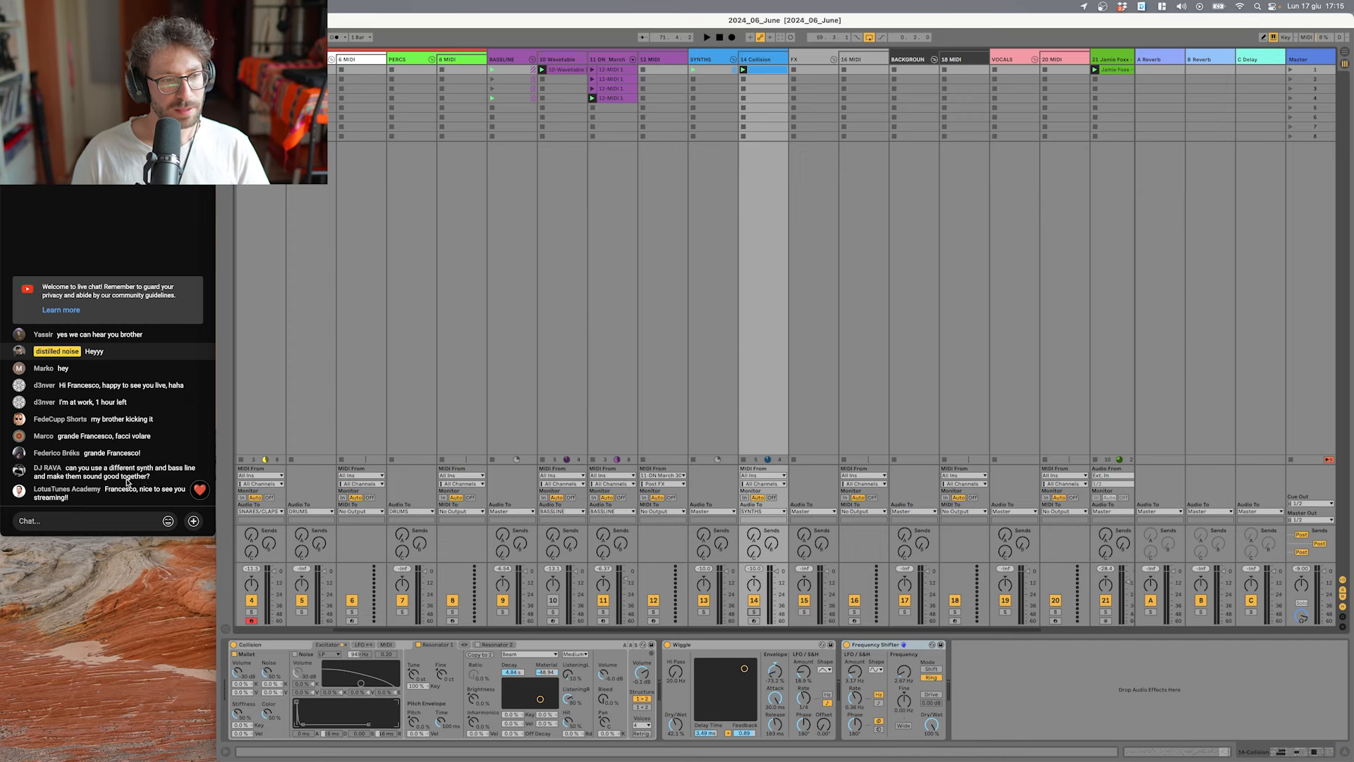
left_click(600, 612)
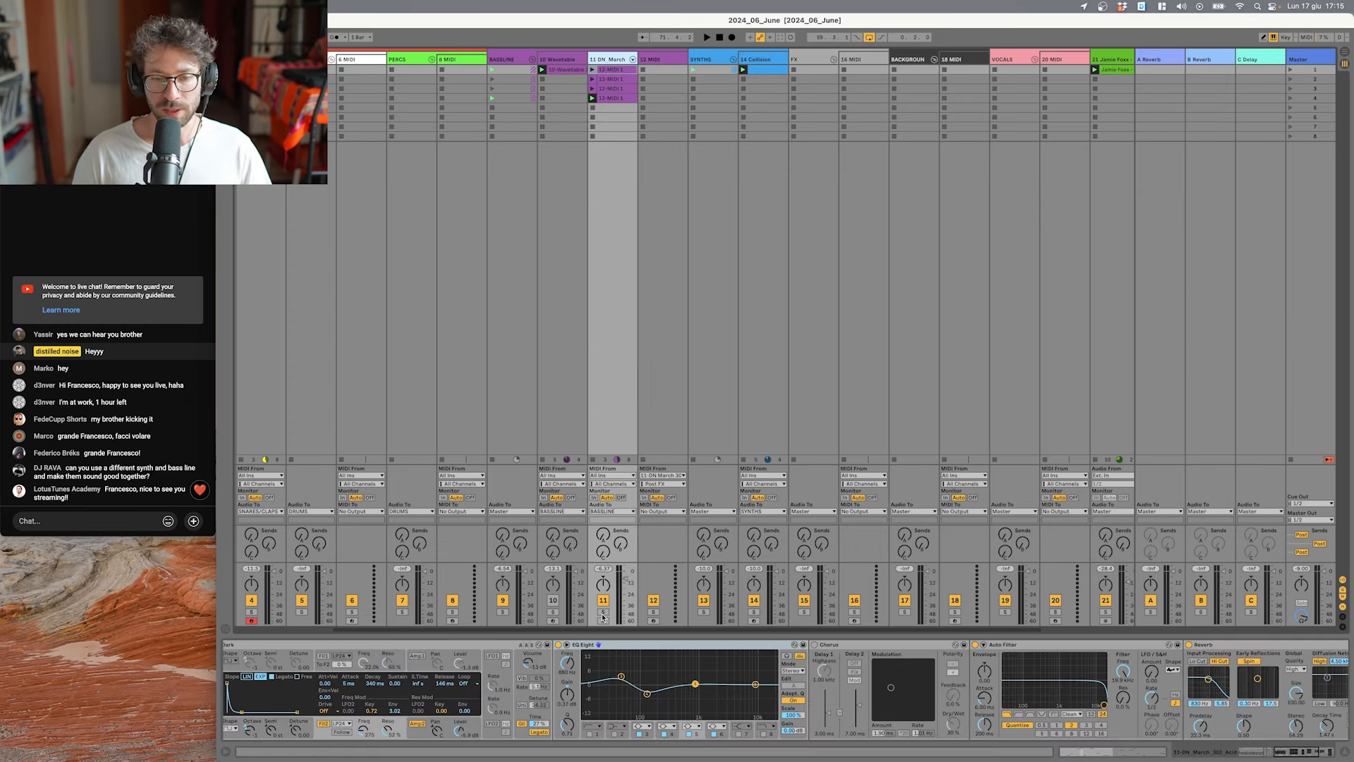
left_click(602, 612)
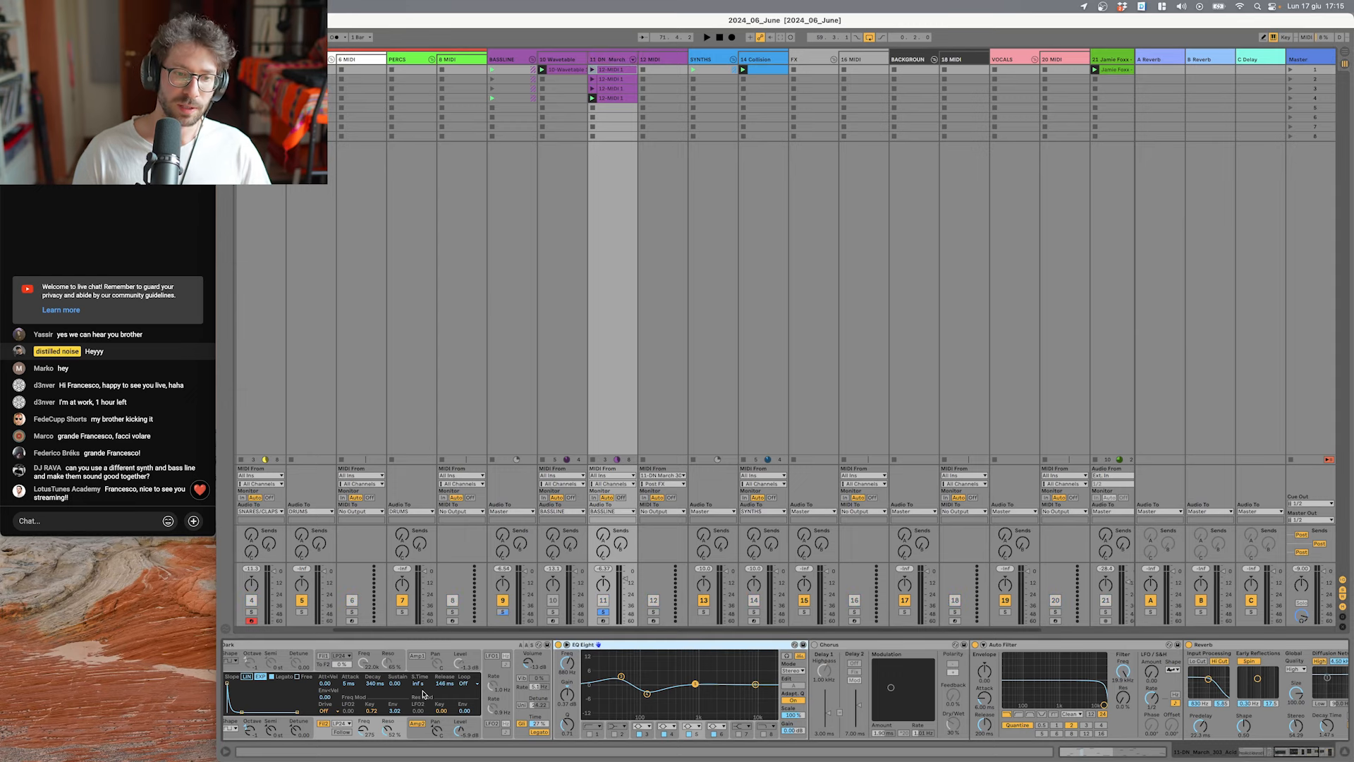
scroll(365, 705, "left", 10)
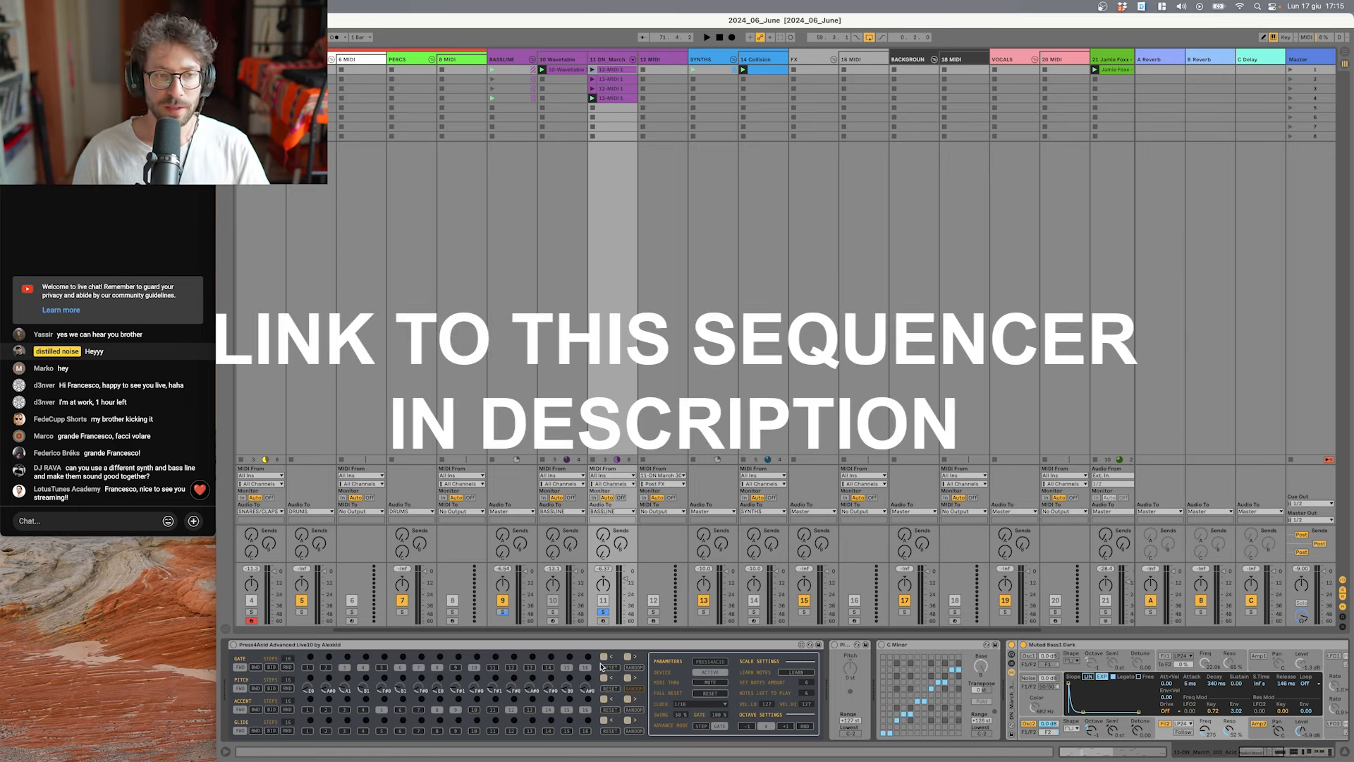
scroll(602, 666, "right", 5)
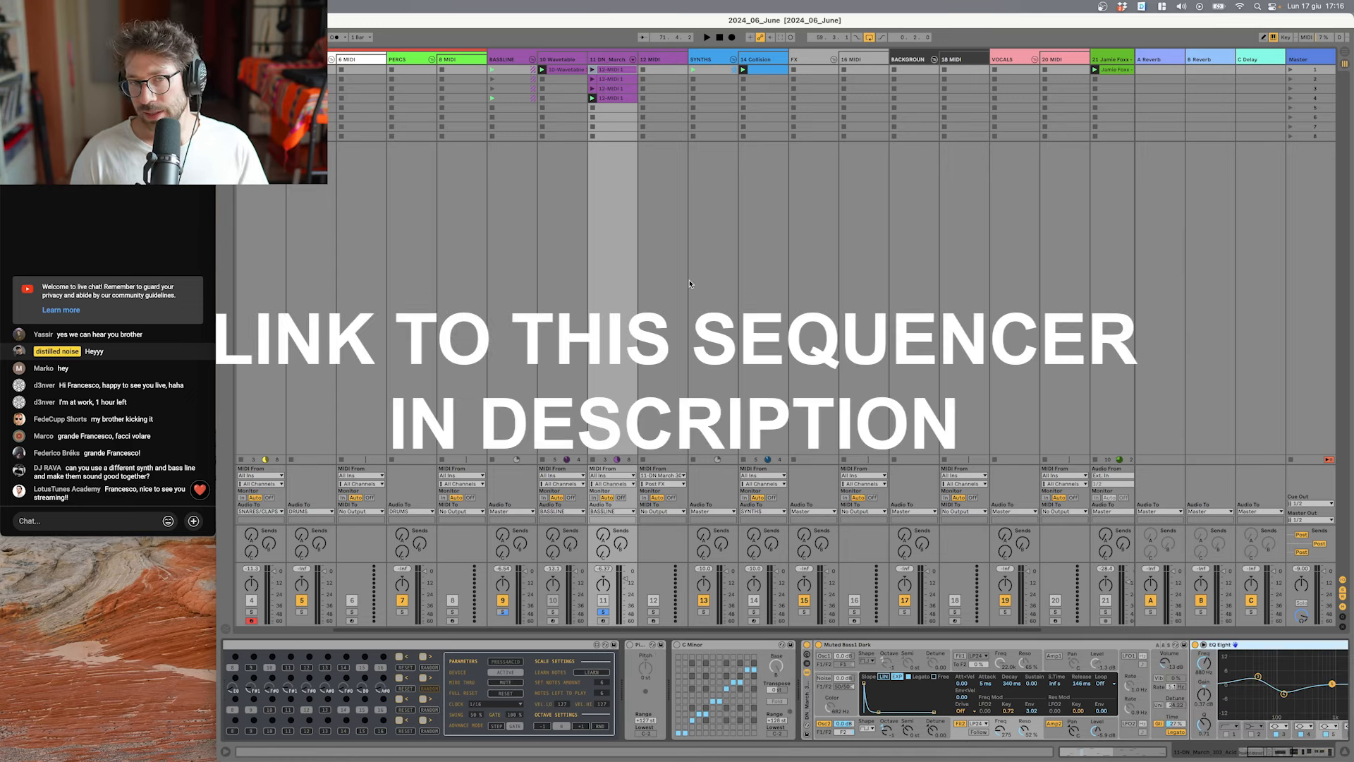
Step: Audition the first, second and fourth MIDI clips on bassline track 11 one after another
left_click(610, 79)
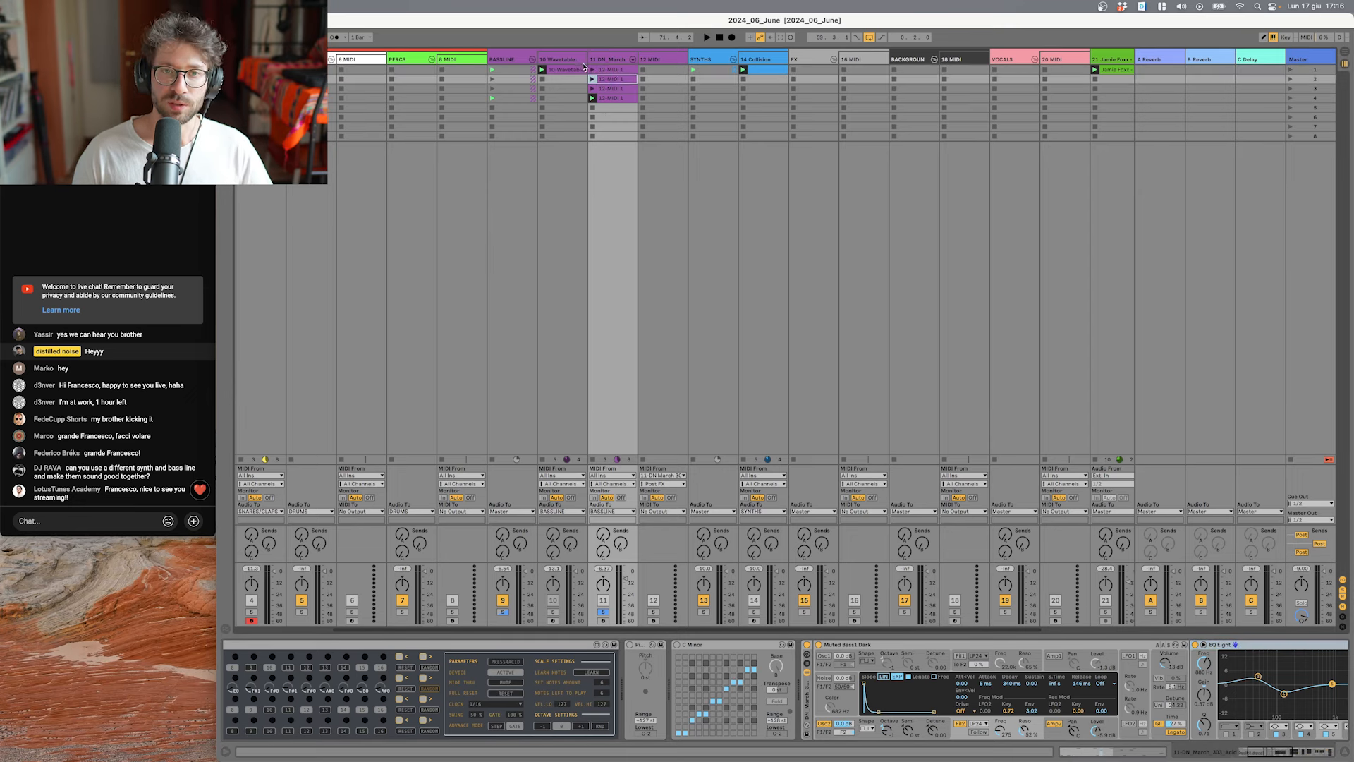
left_click(593, 69)
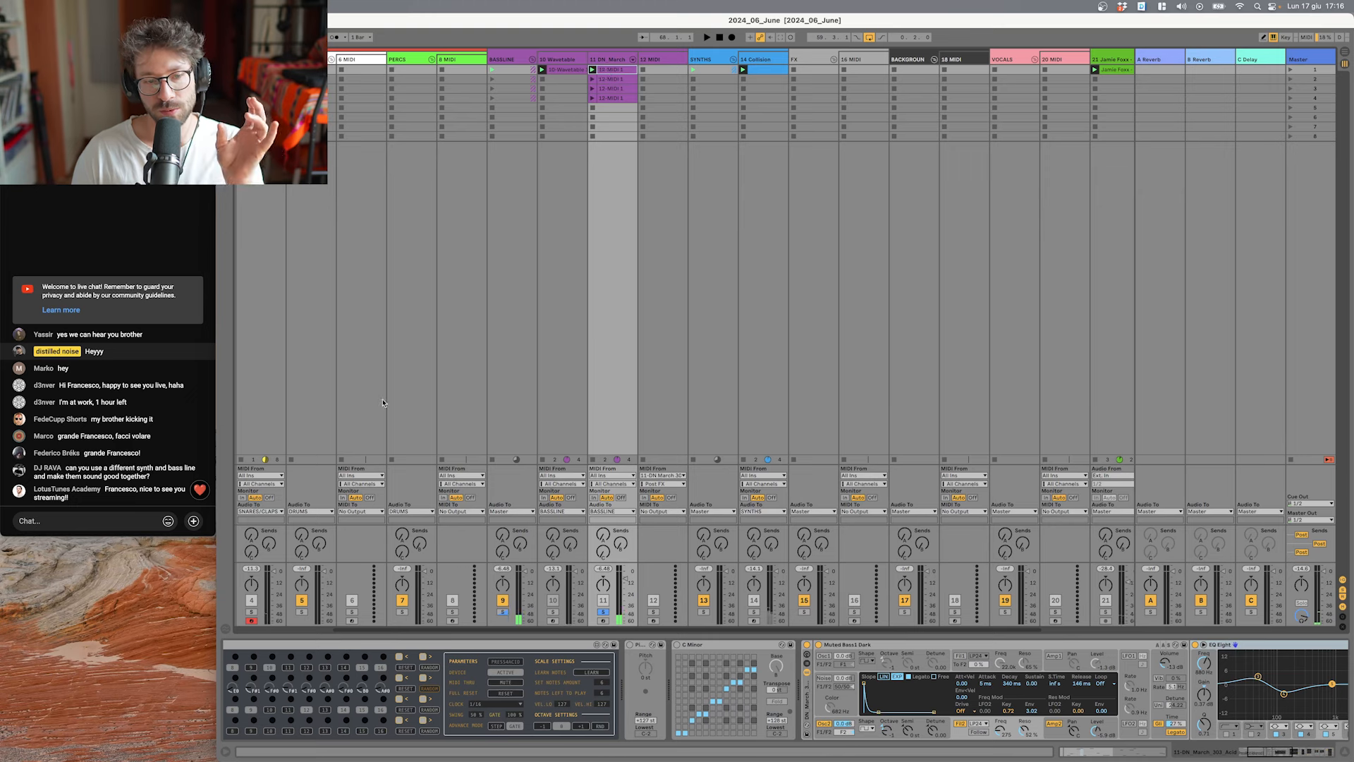
scroll(480, 670, "left", 5)
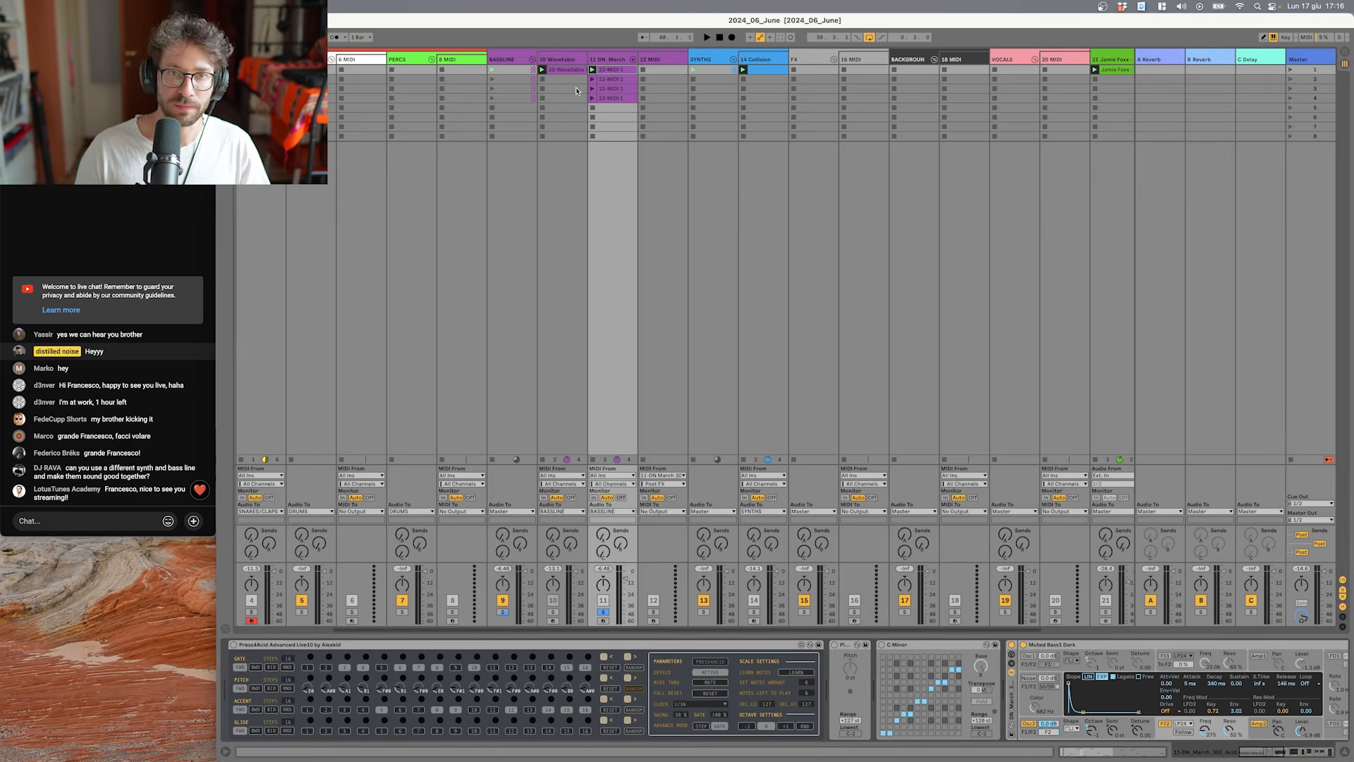
left_click(593, 79)
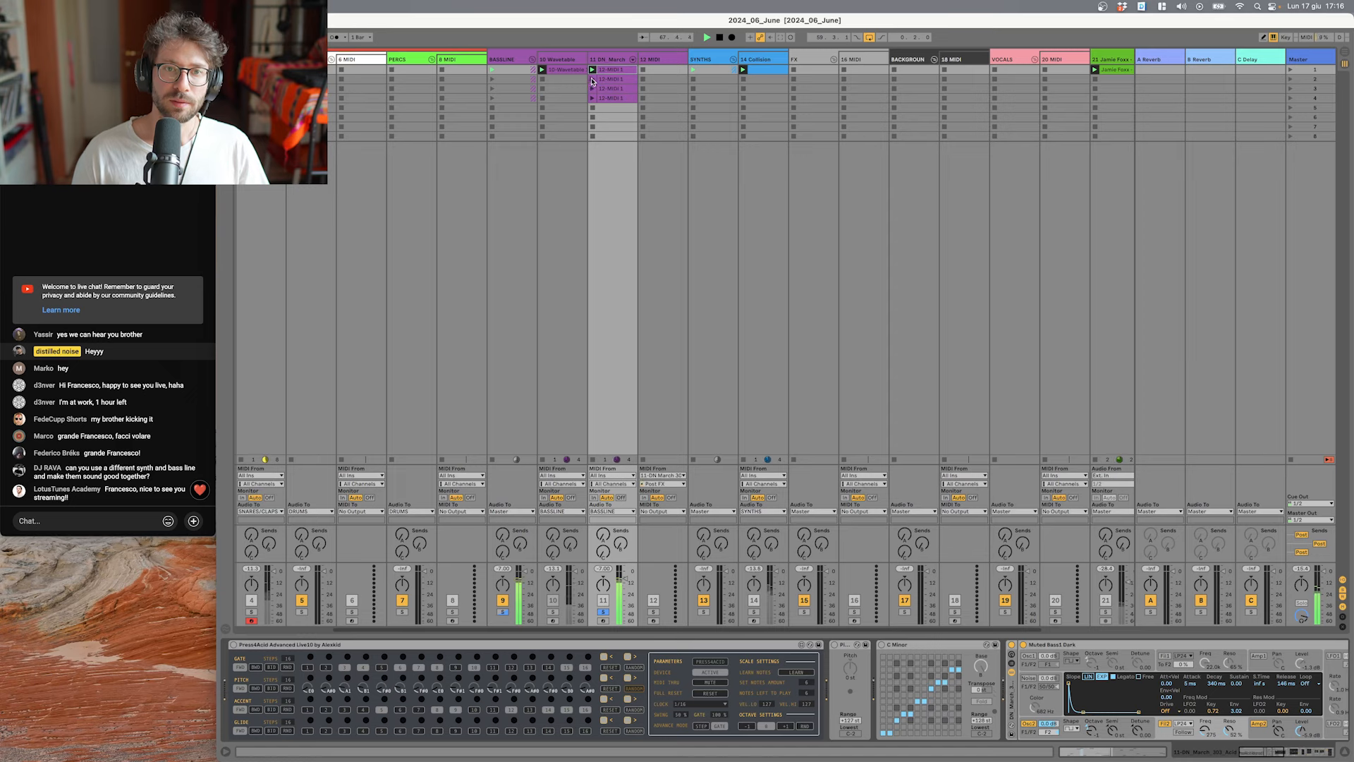
left_click(592, 80)
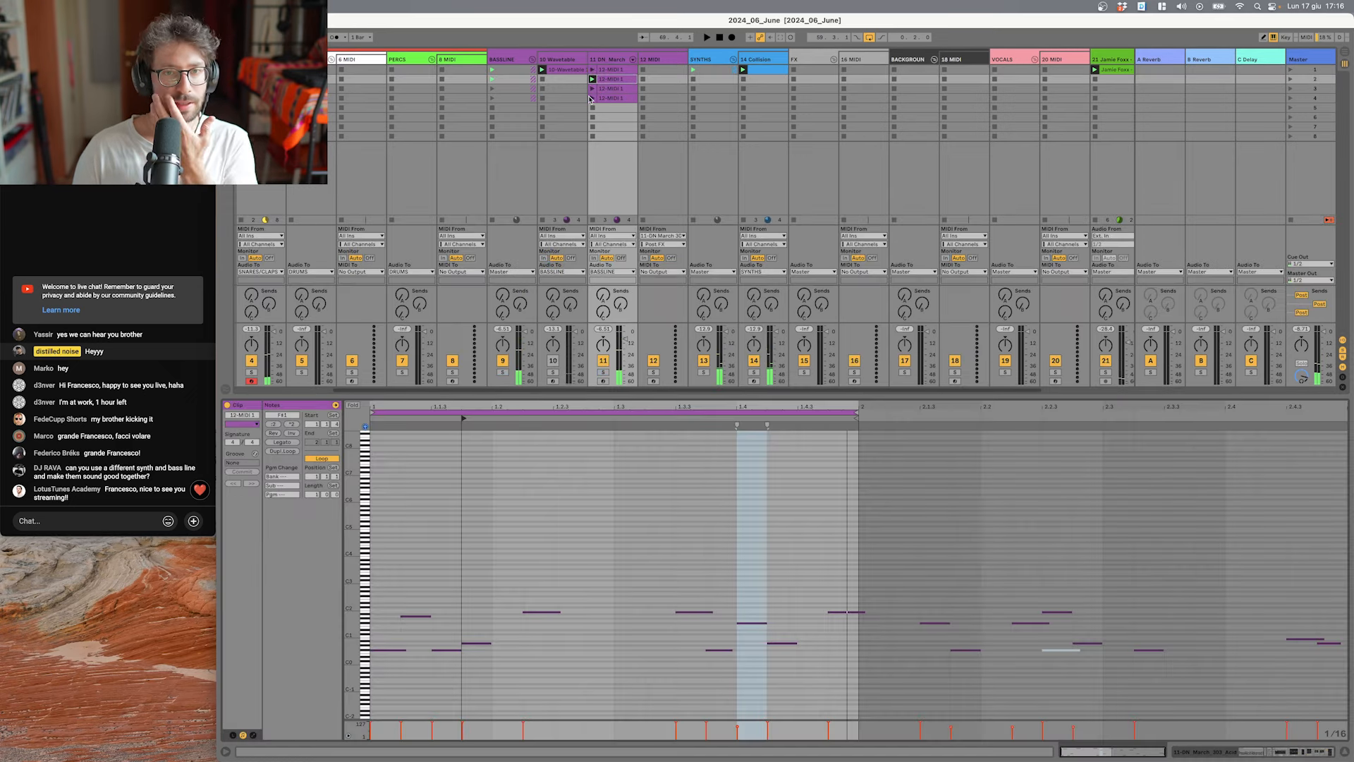
left_click(592, 99)
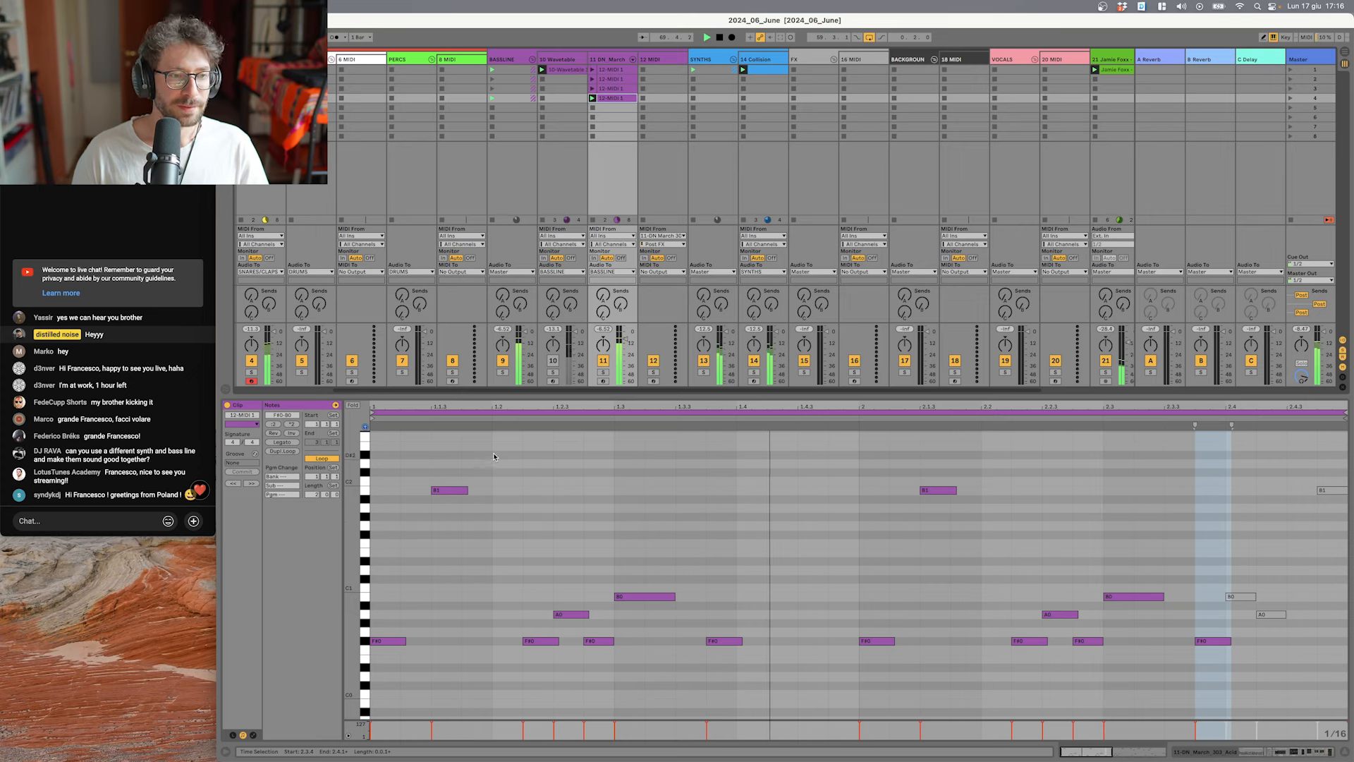
Step: Solo bassline track 11 and highlight the gap from 1.4.2 to bar 2 and the closing section from 2.4 in its MIDI clip
left_click(603, 372)
left_click_drag(767, 487, 854, 497)
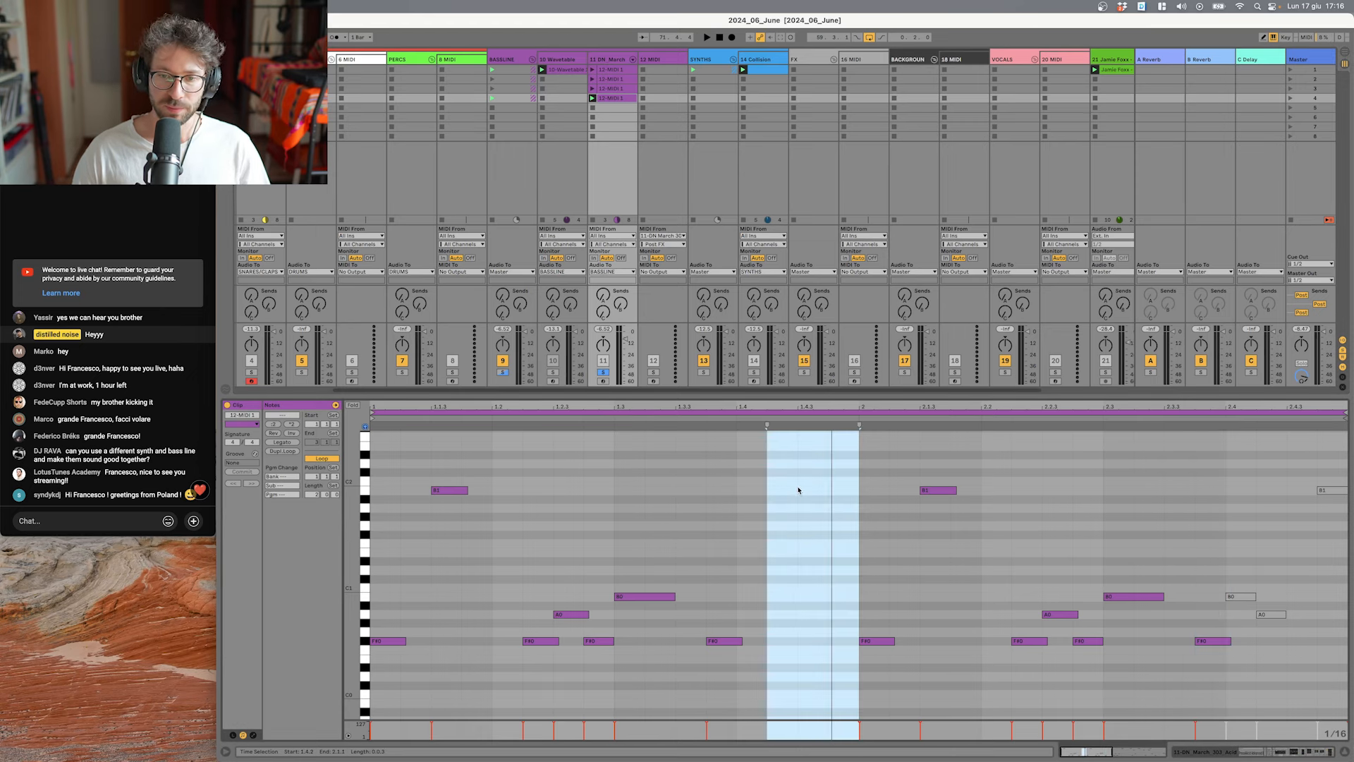
left_click_drag(1225, 509, 1336, 511)
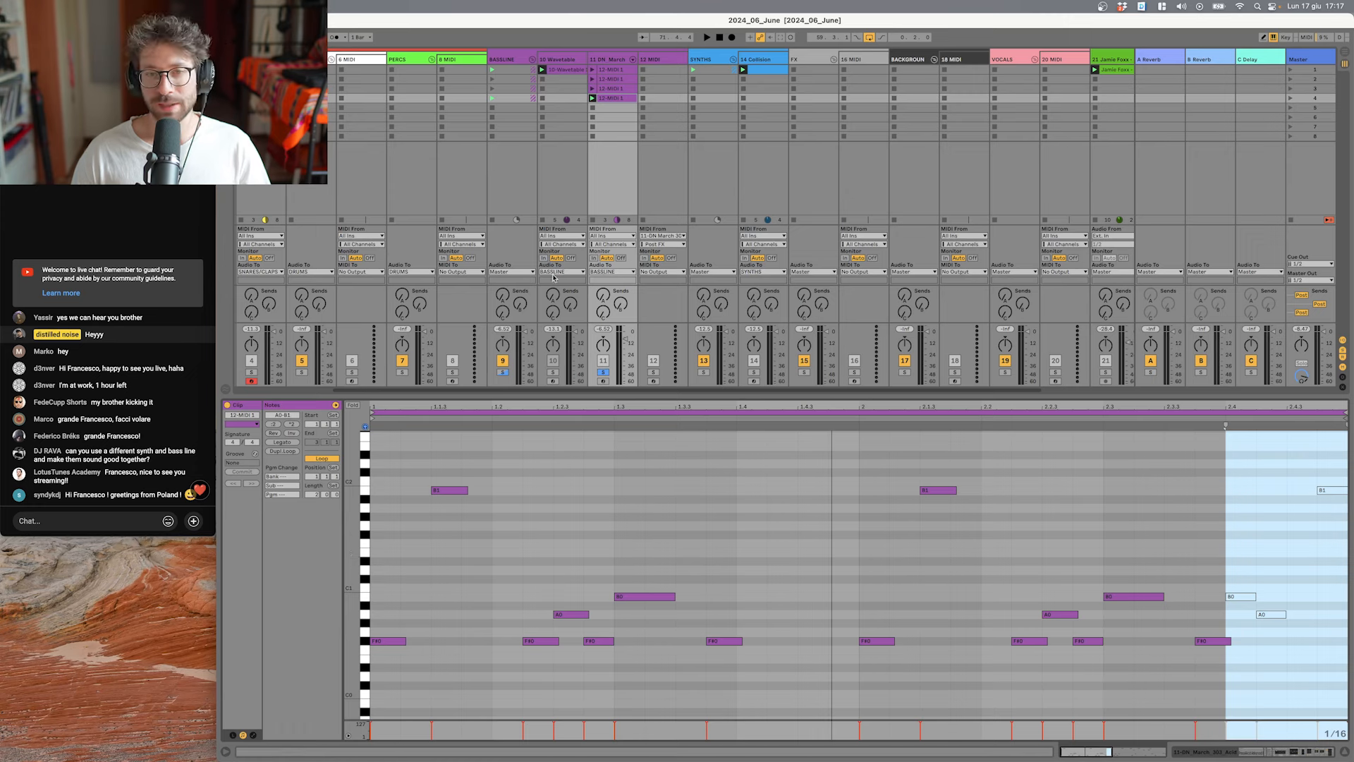
key("space")
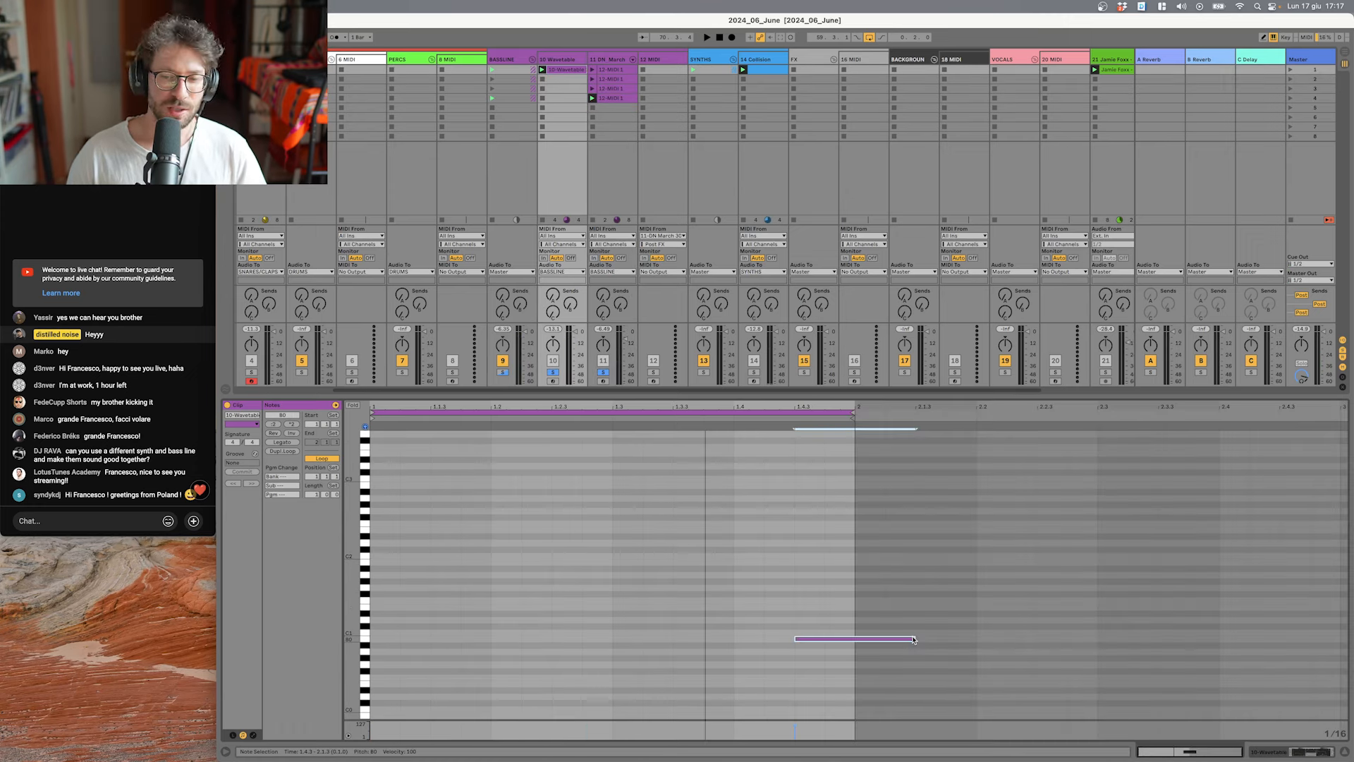
Step: Shorten the low note in the track 10 Wavetable clip to the loop end, and delete the selected note
left_click_drag(913, 640, 844, 630)
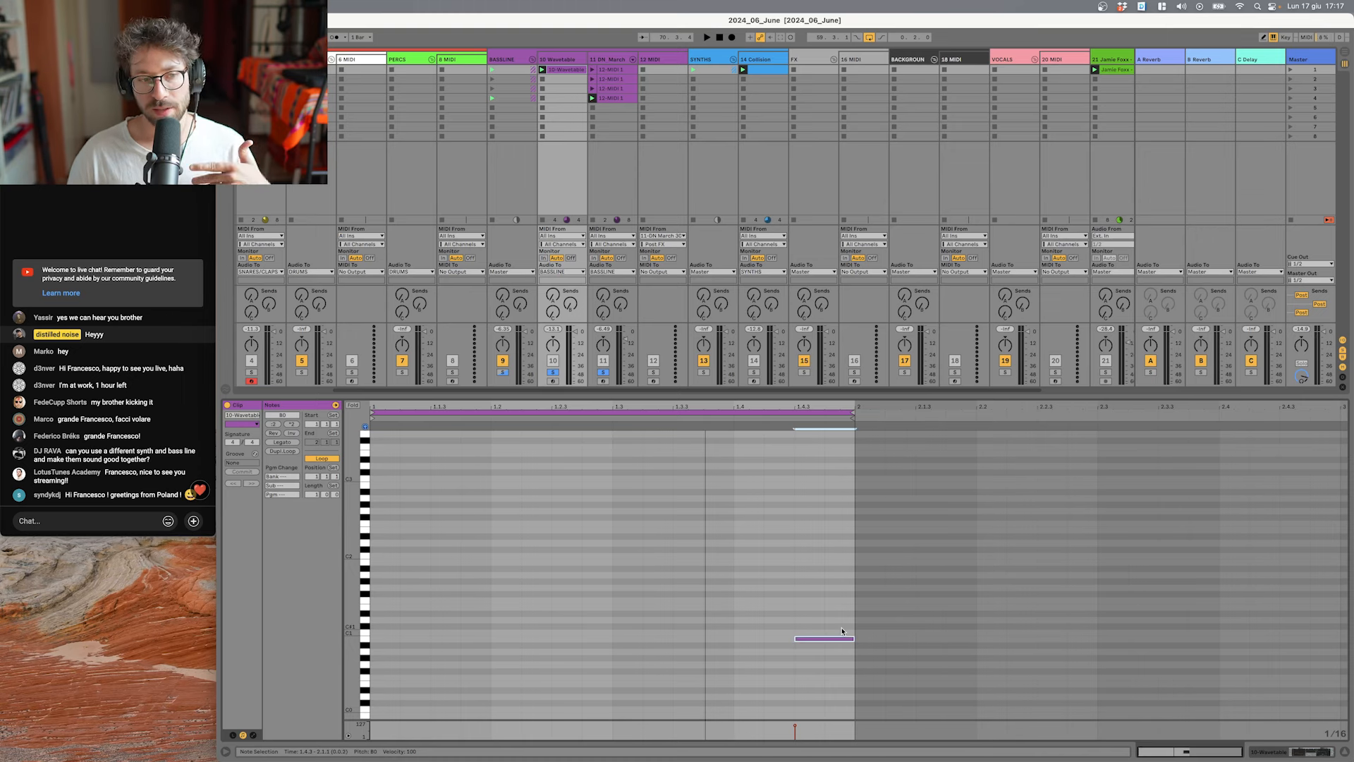
left_click_drag(829, 570, 735, 653)
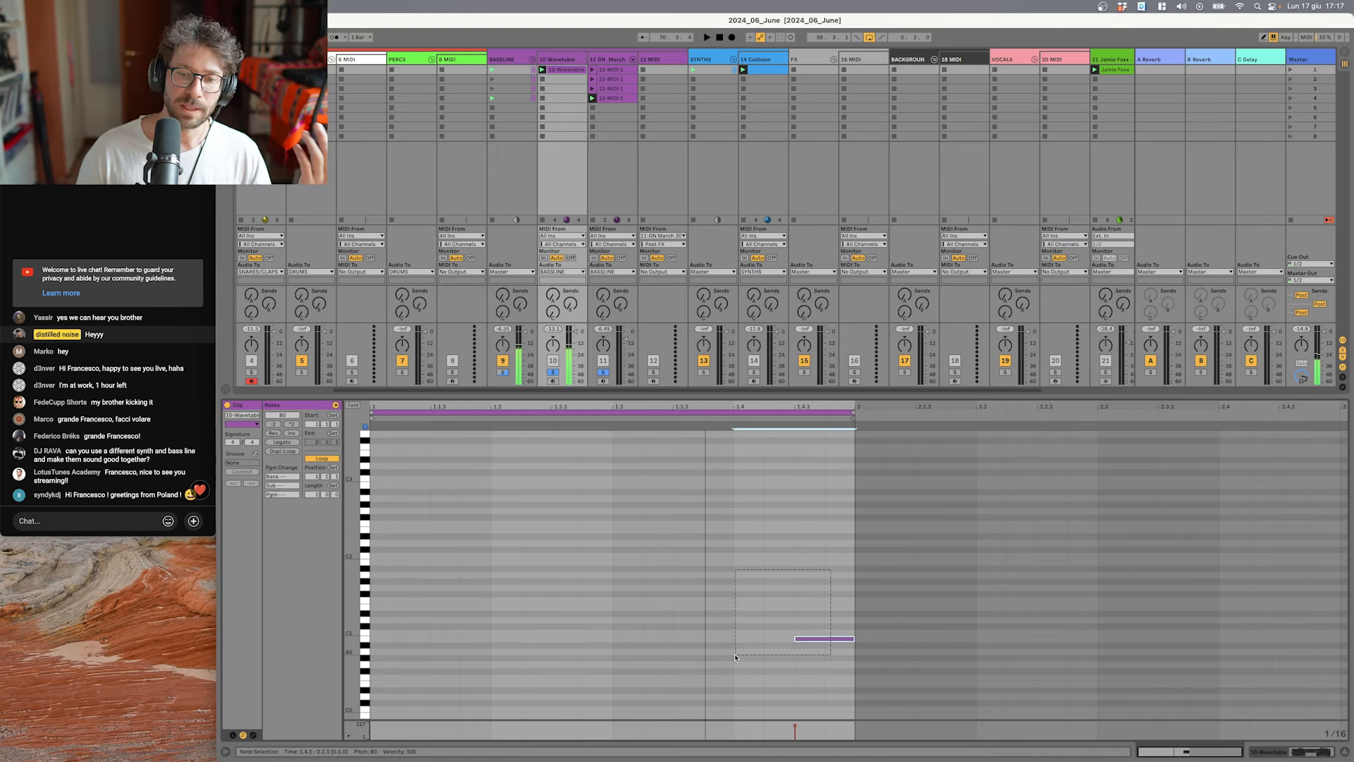
key("Delete")
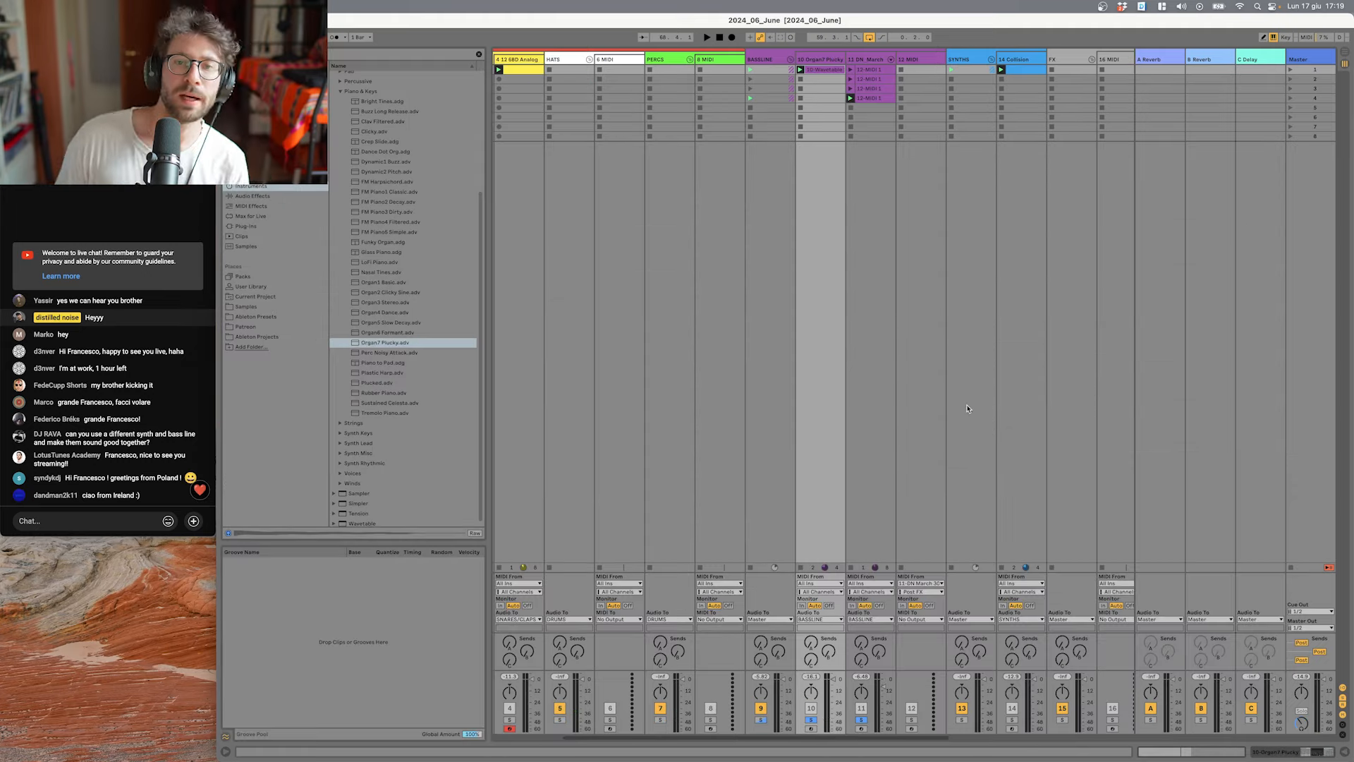
Step: Solo the DRUMS group track
scroll(916, 349, "left", 5)
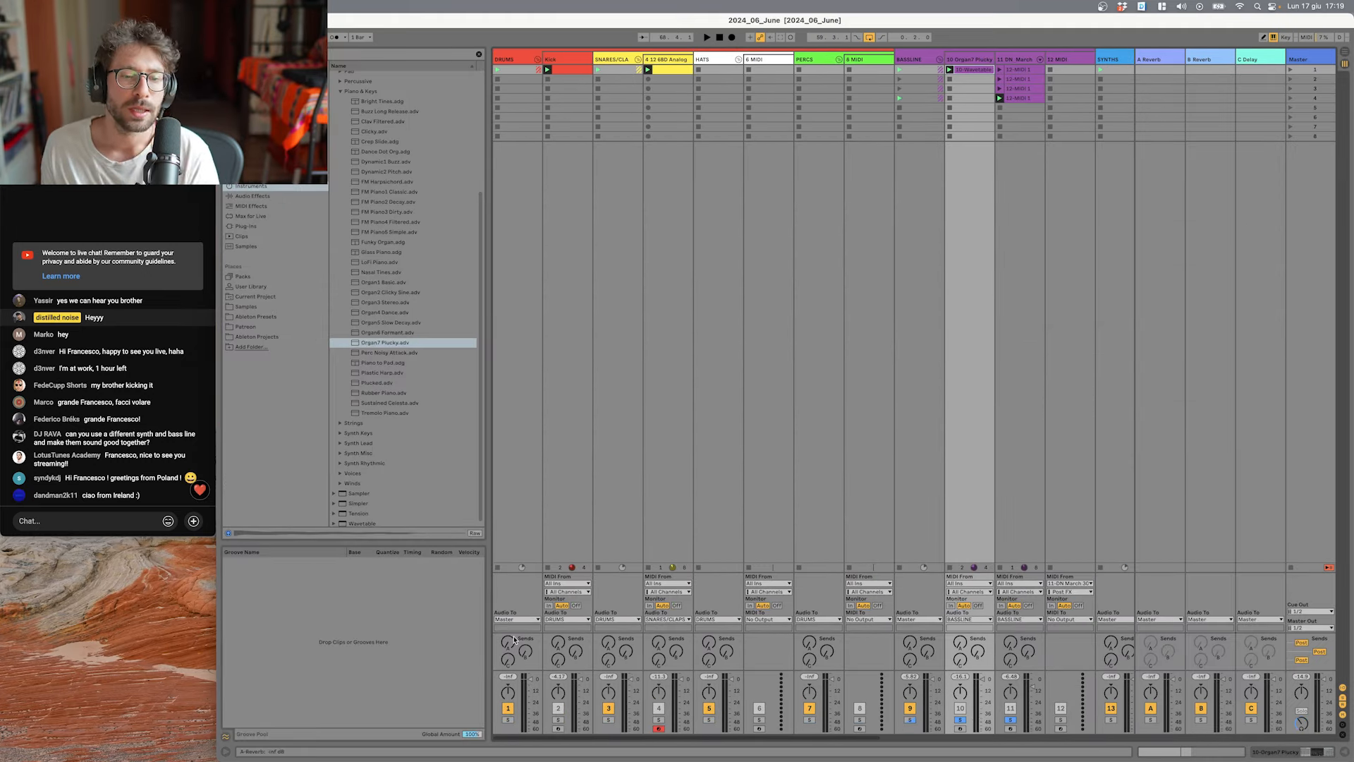
left_click(509, 720)
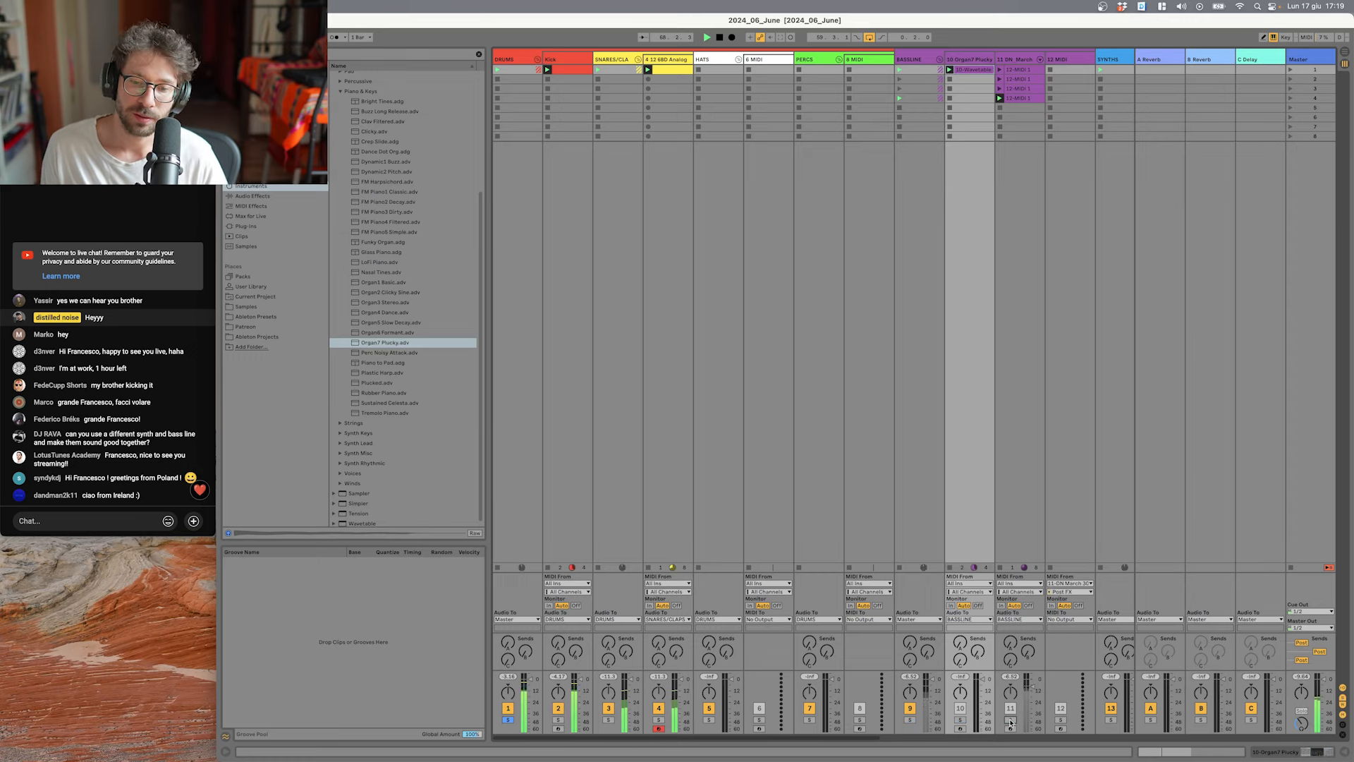
left_click_drag(489, 185, 402, 129)
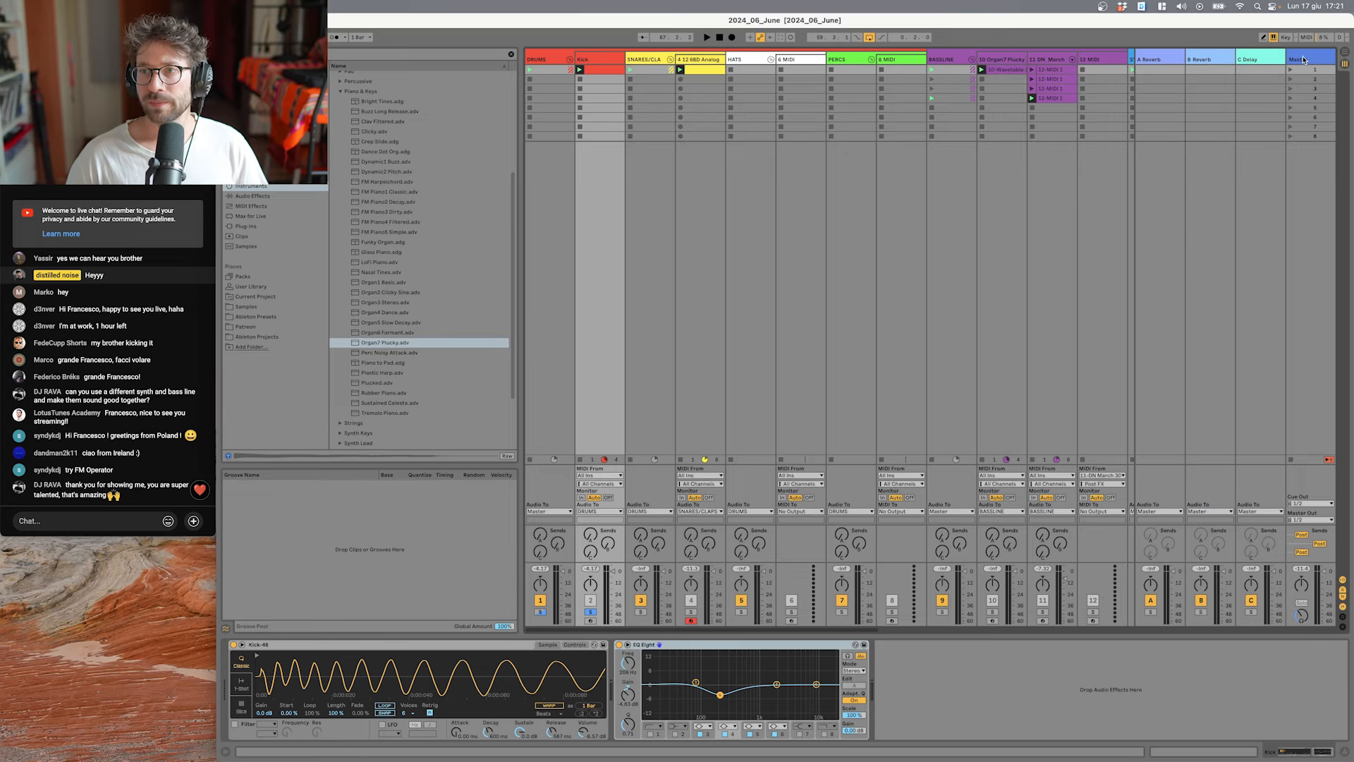
Step: Open the SoundID Reference plug-in on the Master track and move its window towards the middle of the set
left_click(1303, 60)
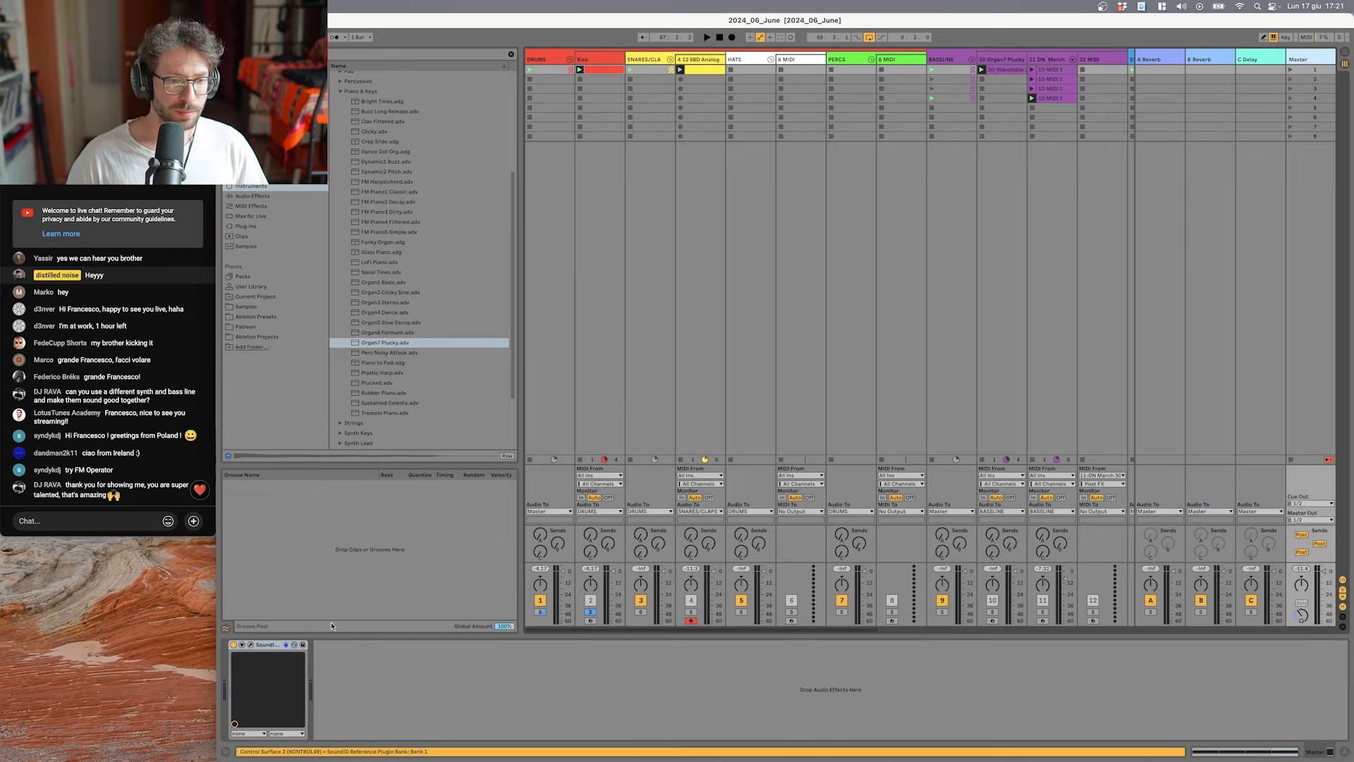
left_click(249, 647)
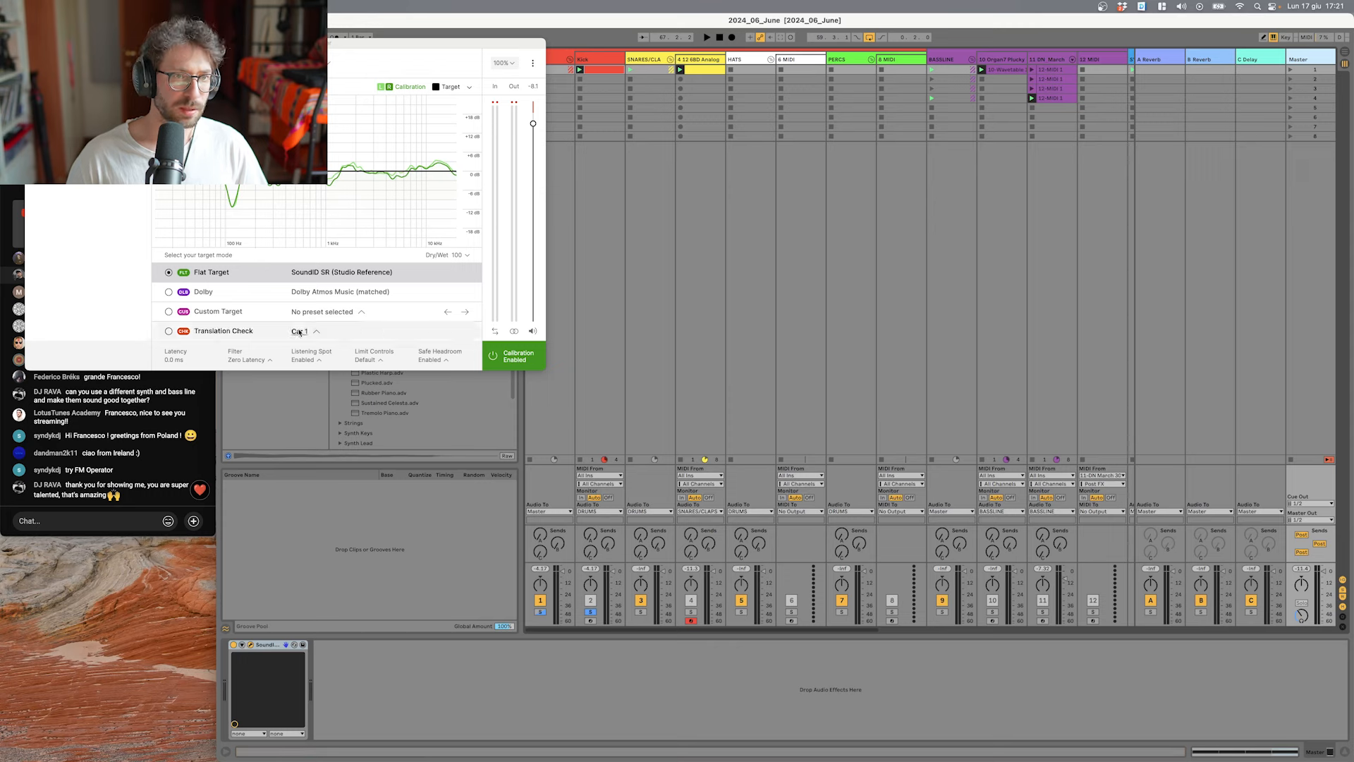
left_click_drag(303, 43, 703, 193)
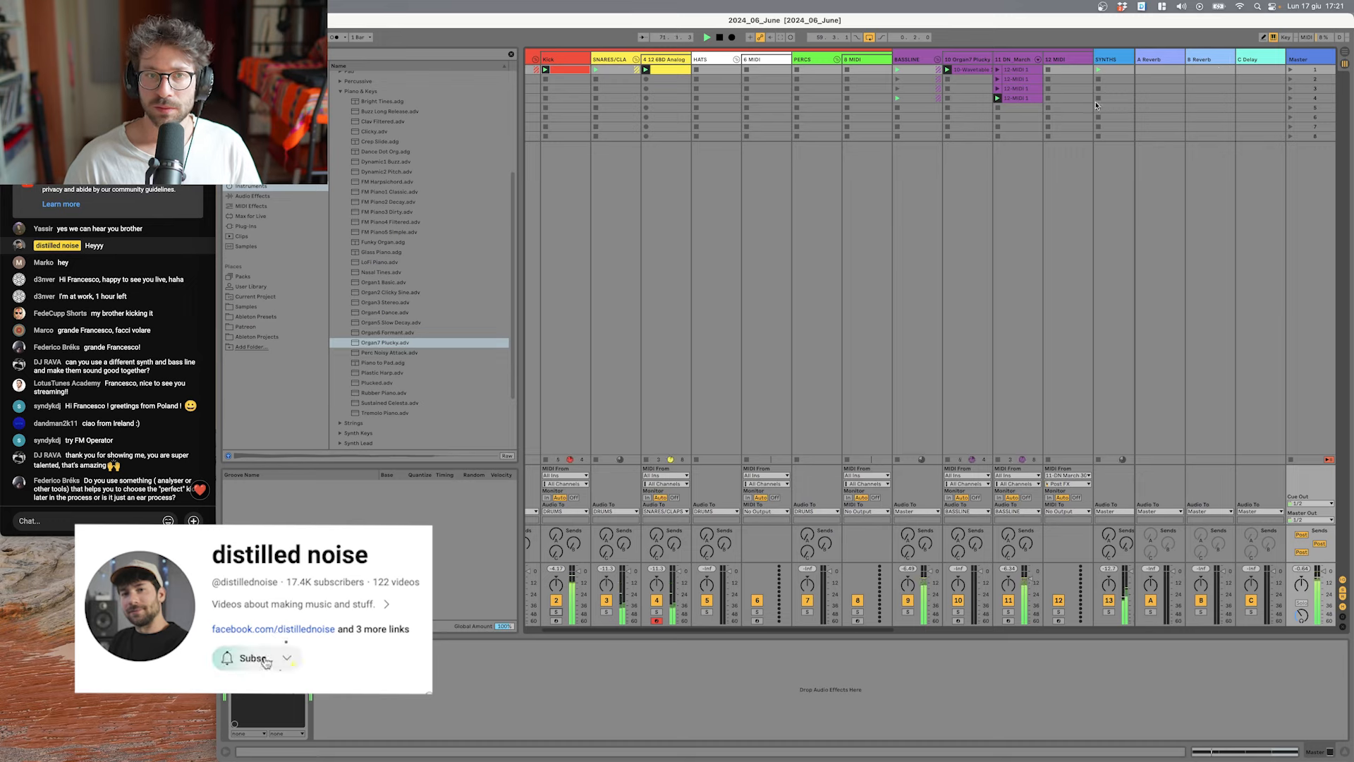
Step: Narrow the browser, and select the Free Acoustic Drums samples link in Discord's free-samples channel
left_click_drag(520, 96, 414, 96)
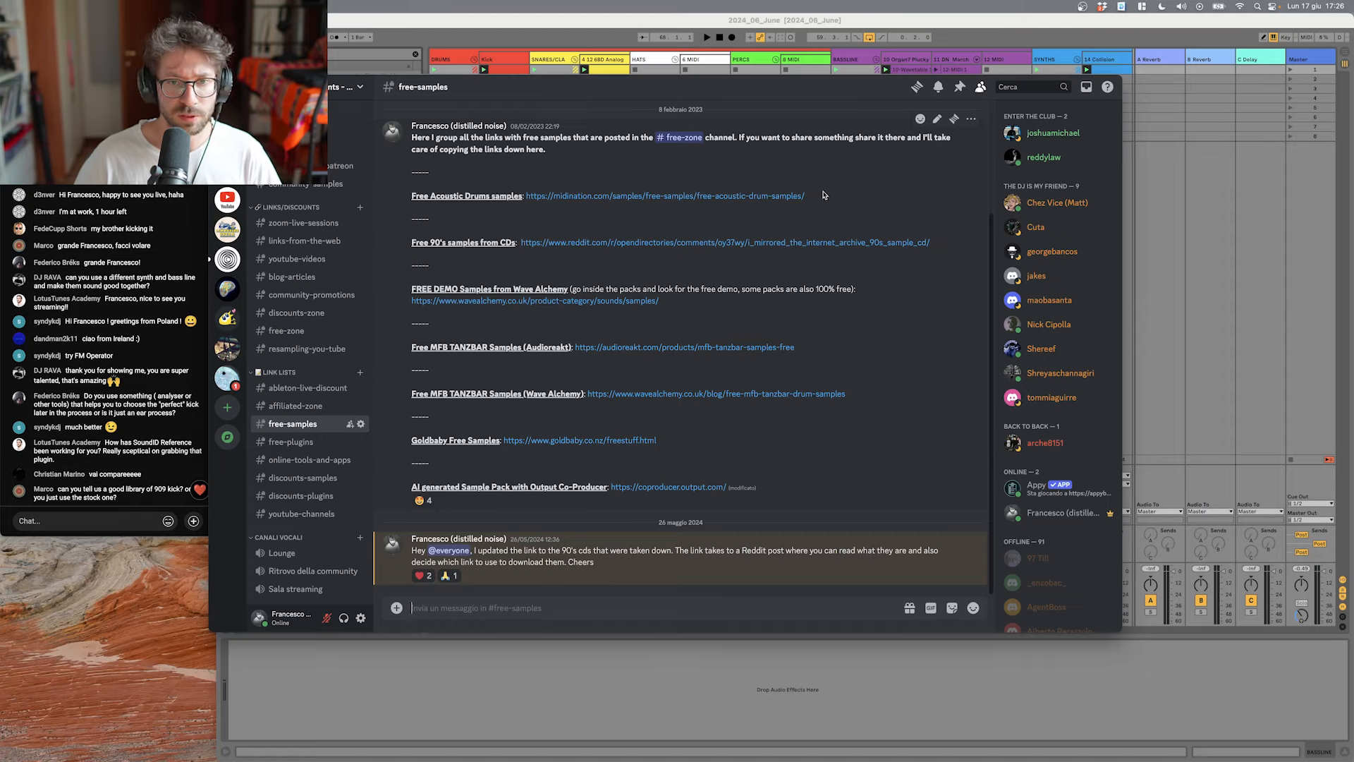
left_click_drag(799, 192, 527, 196)
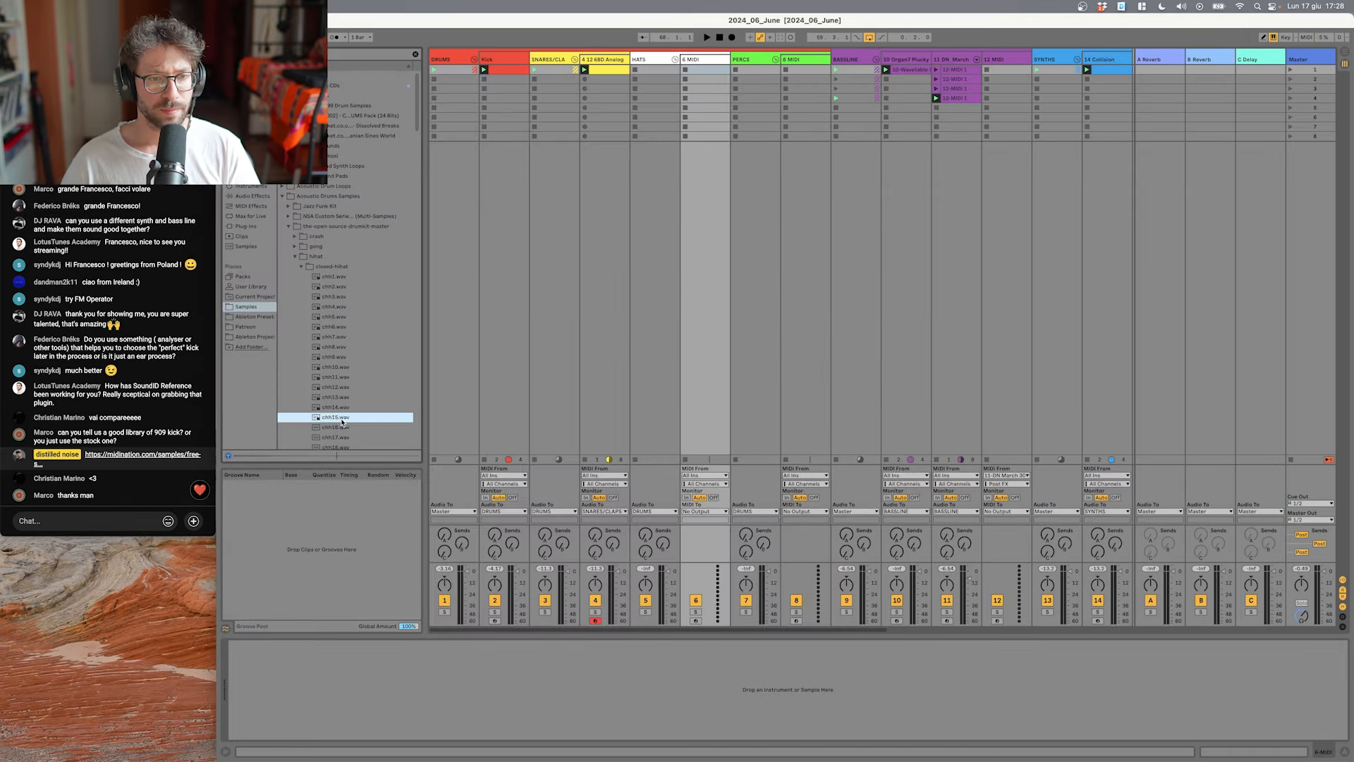
Step: Audition the closed hi-hat samples in the open-source drum kit folder
key("Down")
key("Down")
key("Down")
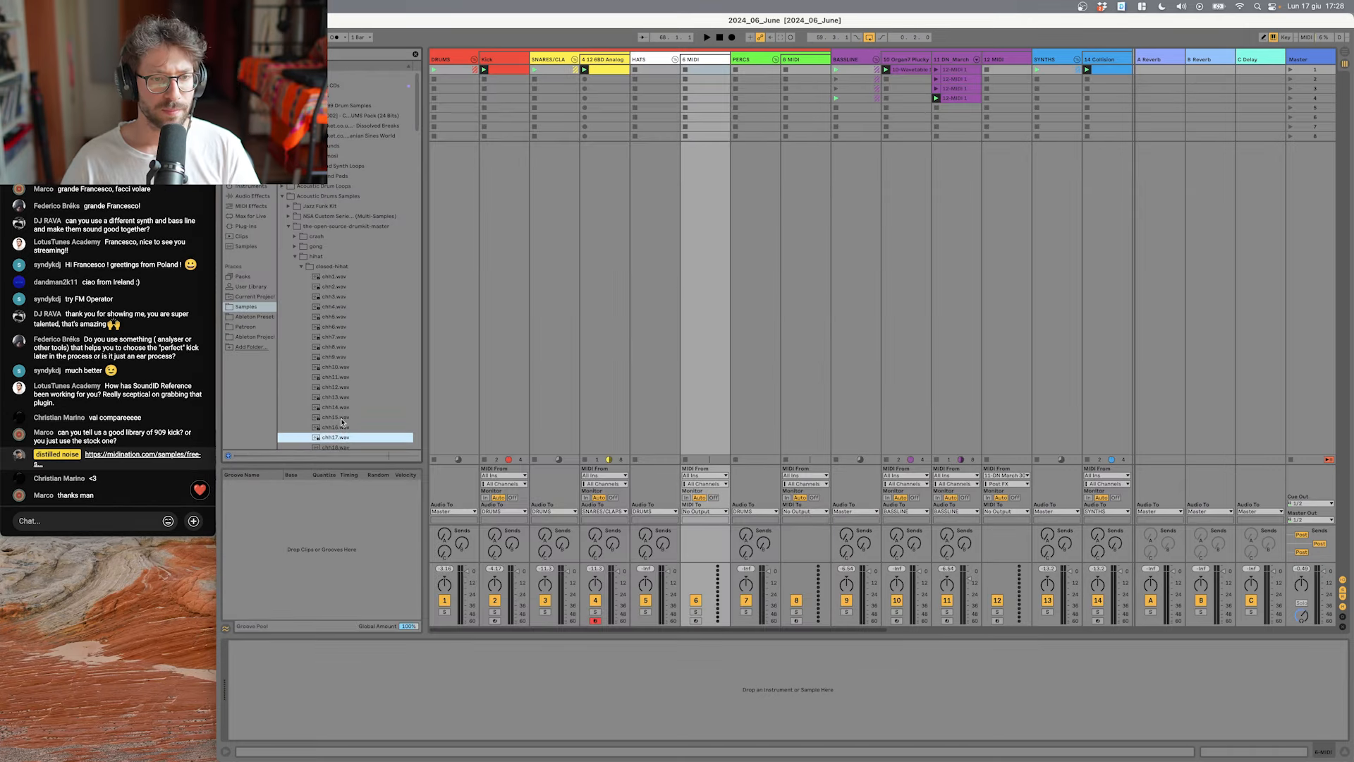
key("Up")
key("Up")
key("Up")
key("Up")
key("Up")
key("Up")
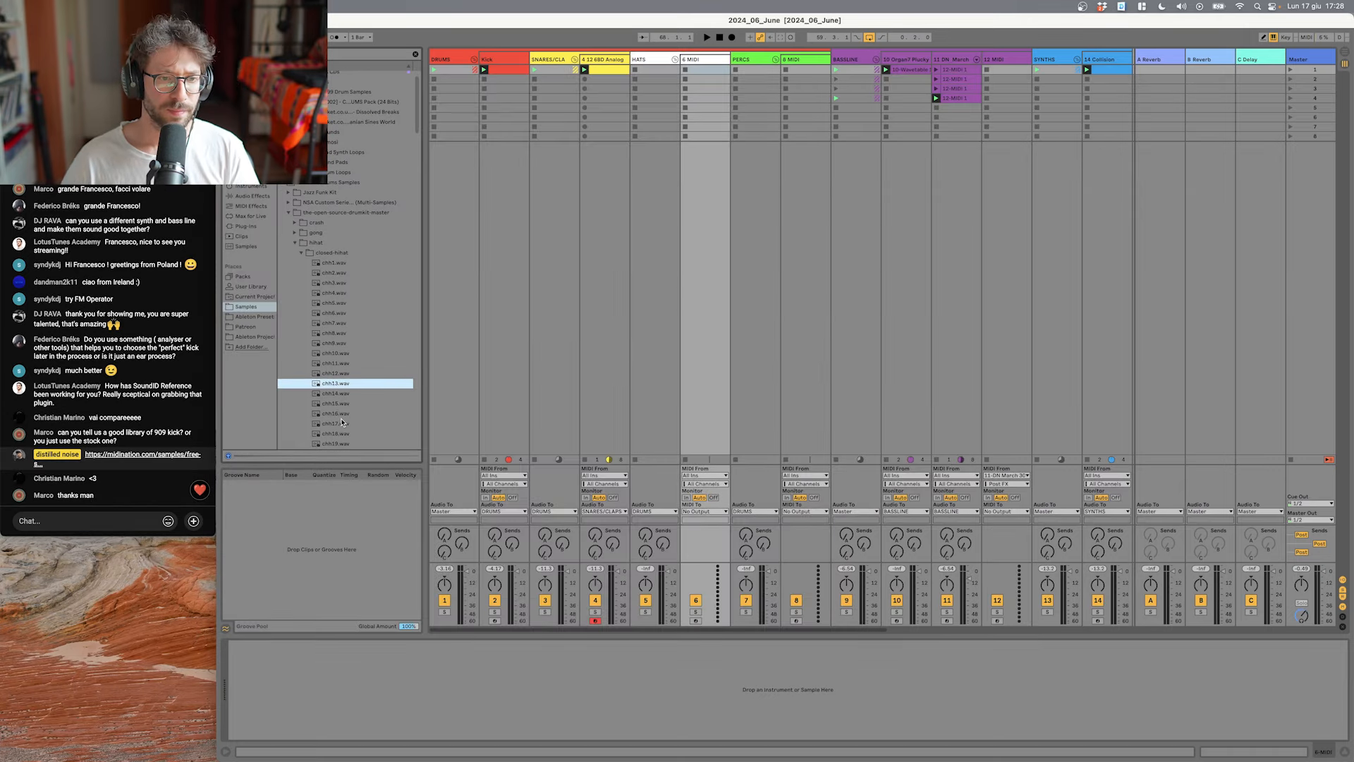
Step: Load the closed hi-hat sample chh13.wav onto MIDI track 6 and duplicate its notes three times to fill the clip
key("Return")
key("space")
key("super+d")
key("super+d")
key("super+d")
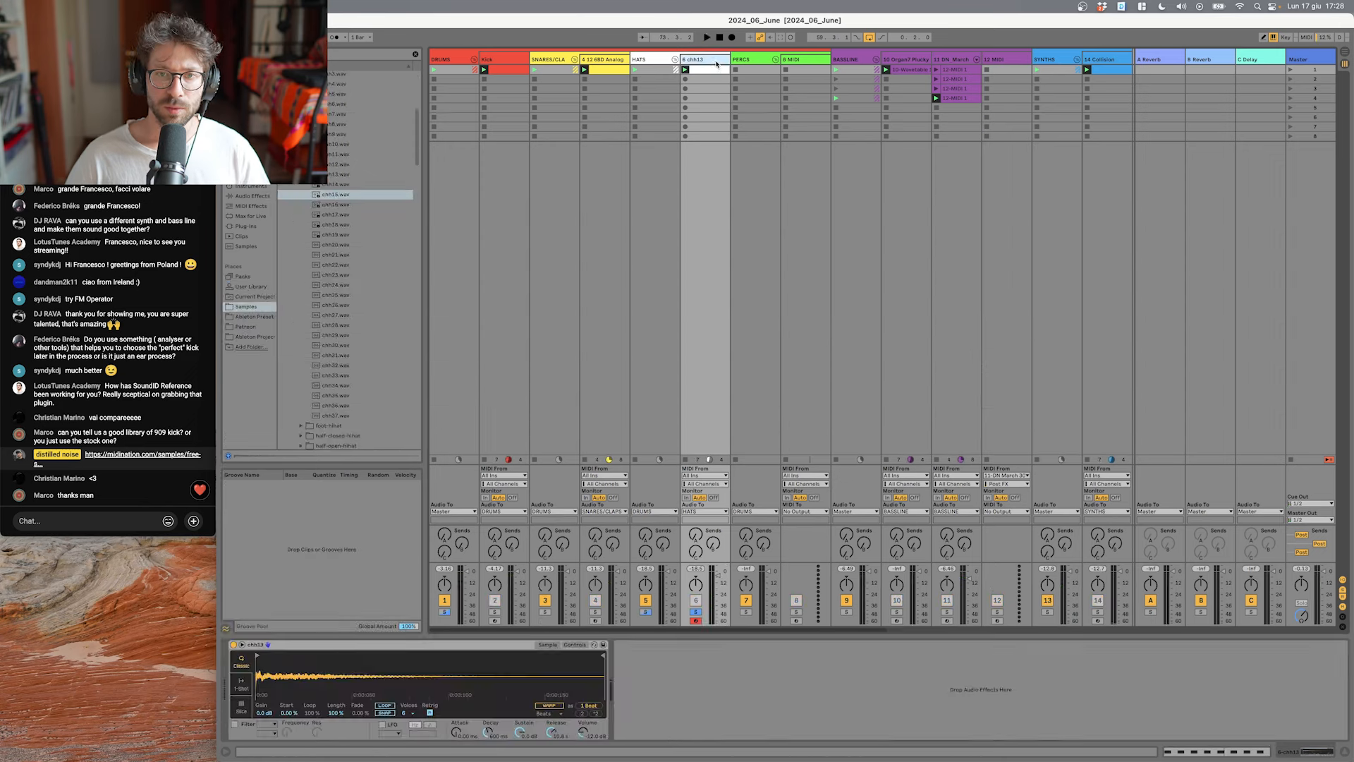
Step: Insert a MIDI track after the chh13 track, load chh15.wav onto it, and move its C3 note to beat 1.3
key("super+shift+t")
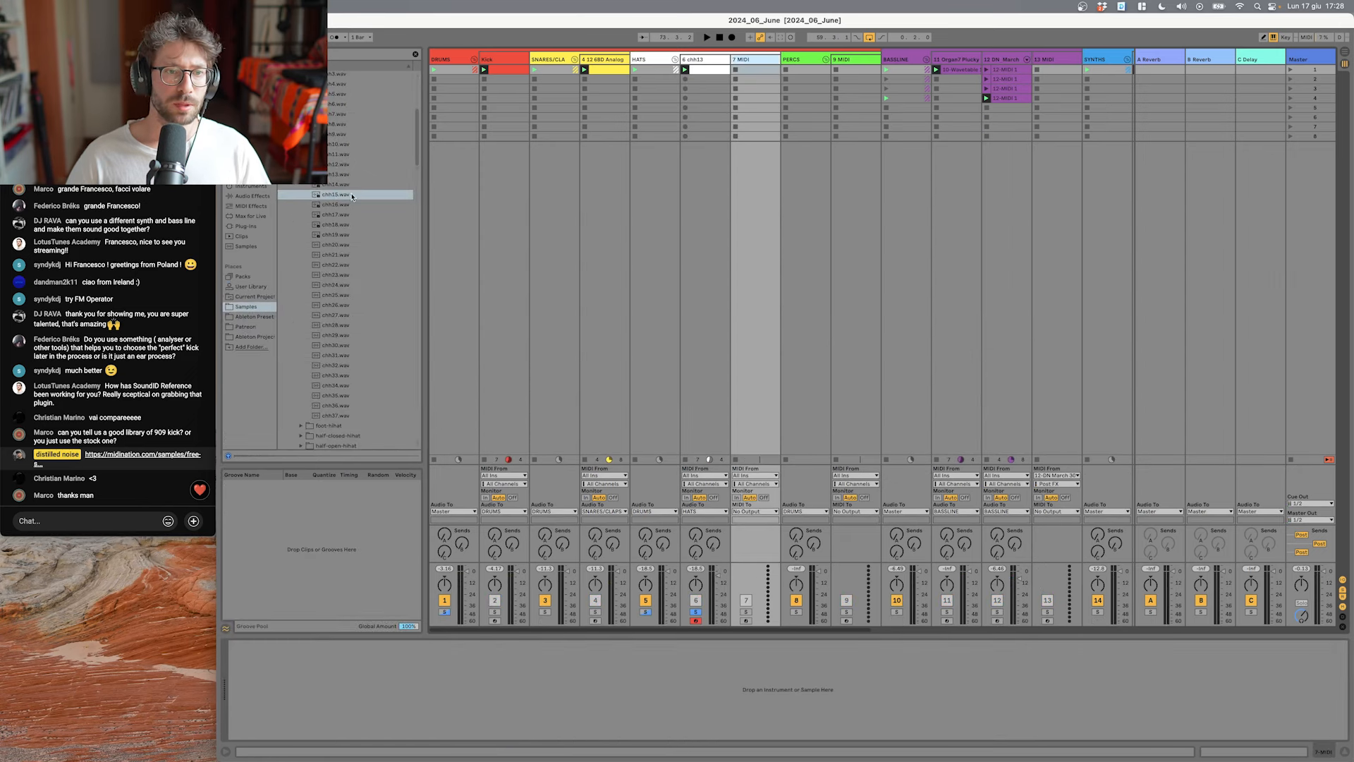
double_click(353, 195)
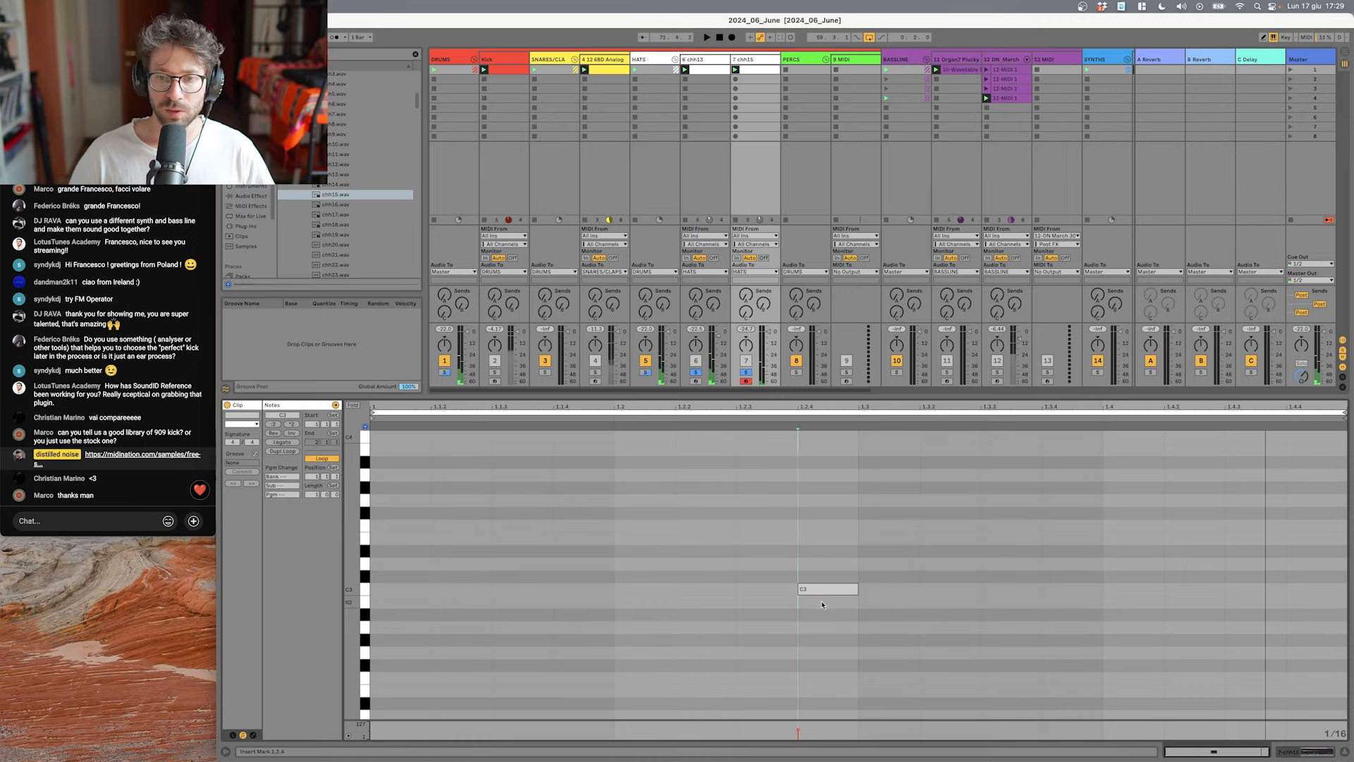
left_click_drag(820, 591, 881, 591)
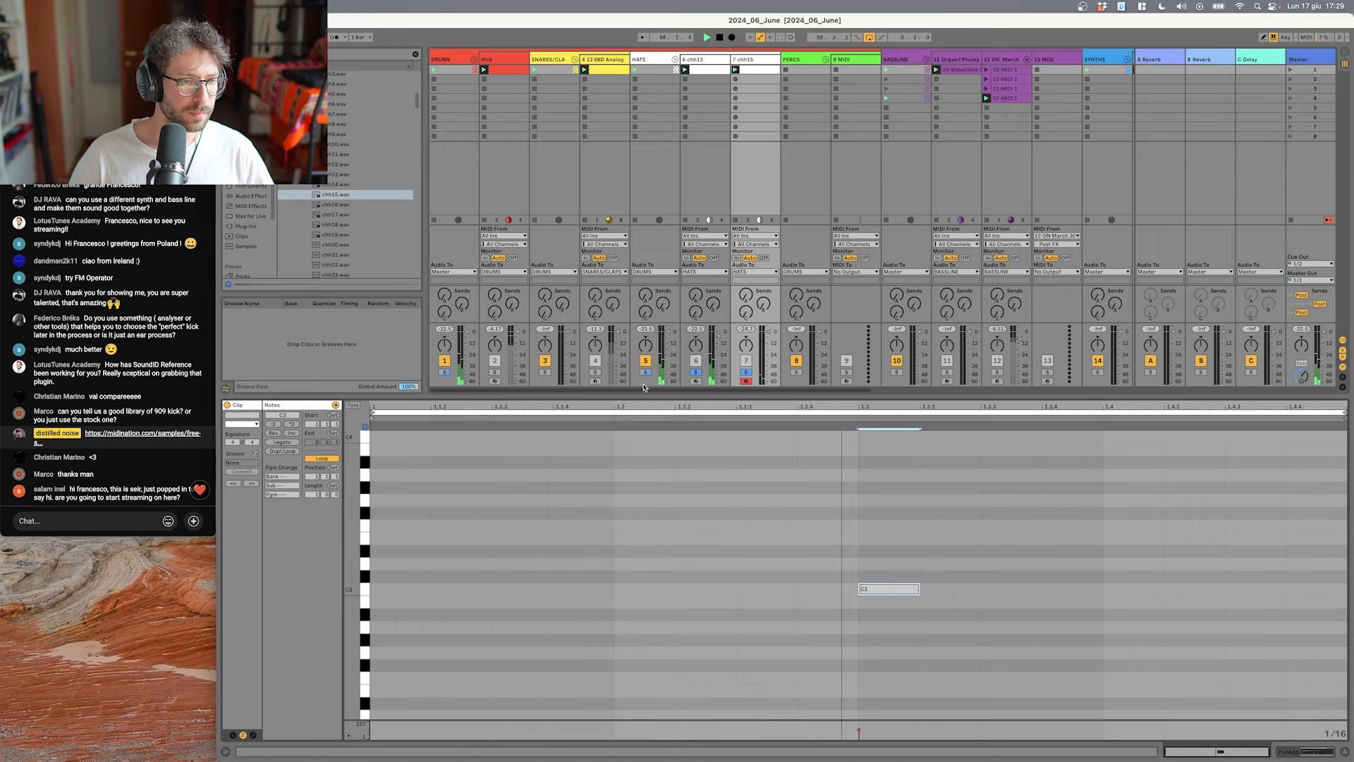
key("shift+Tab")
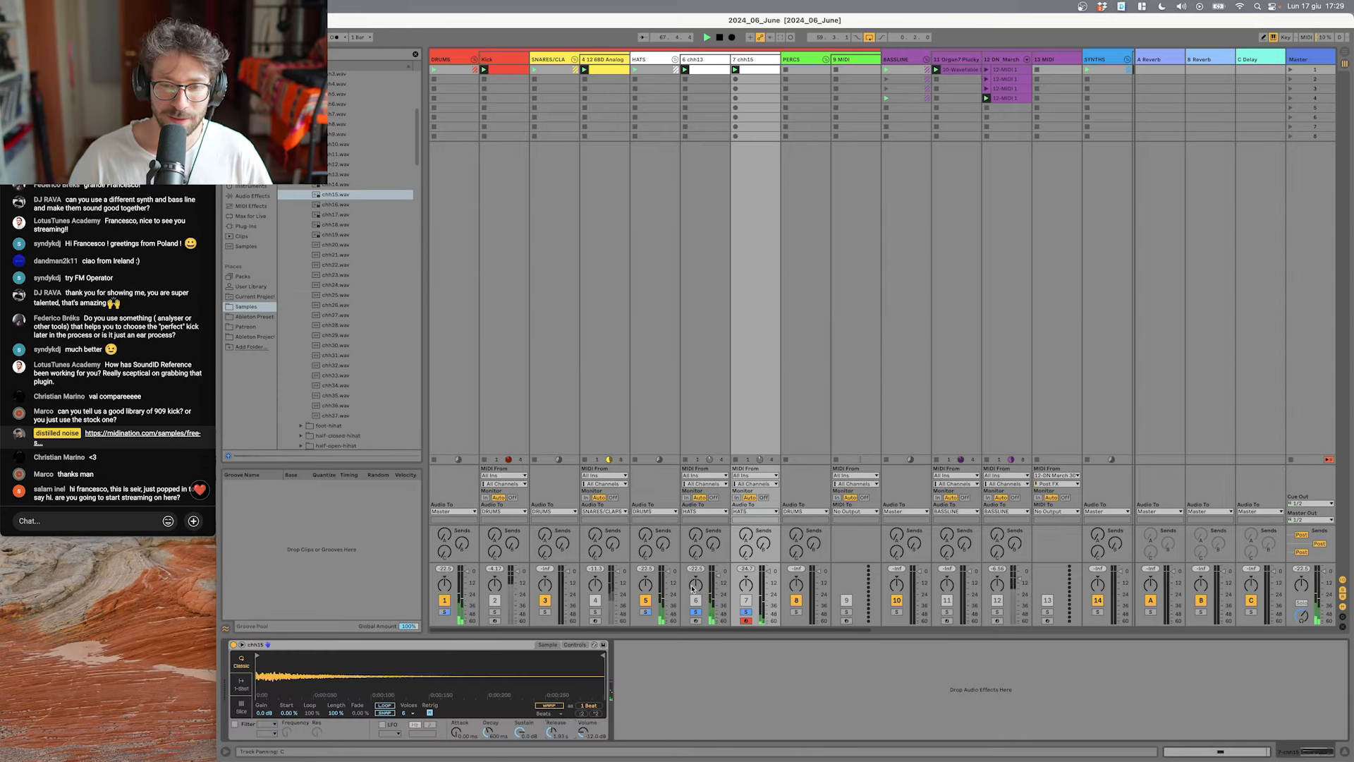
Step: Delete the C3 notes on beats 1 and 3 in the chh13 clip, and copy the chh15 clip's note to beat 1
double_click(708, 69)
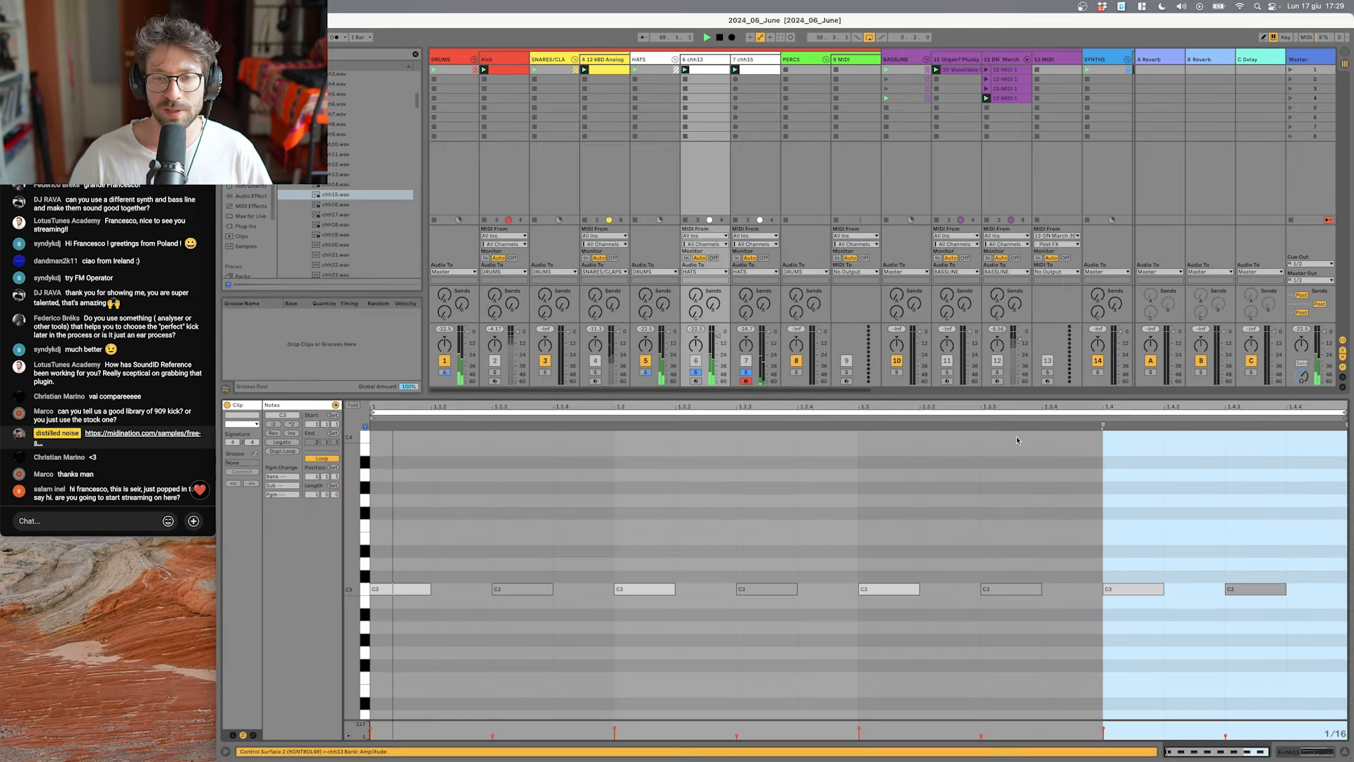
double_click(885, 588)
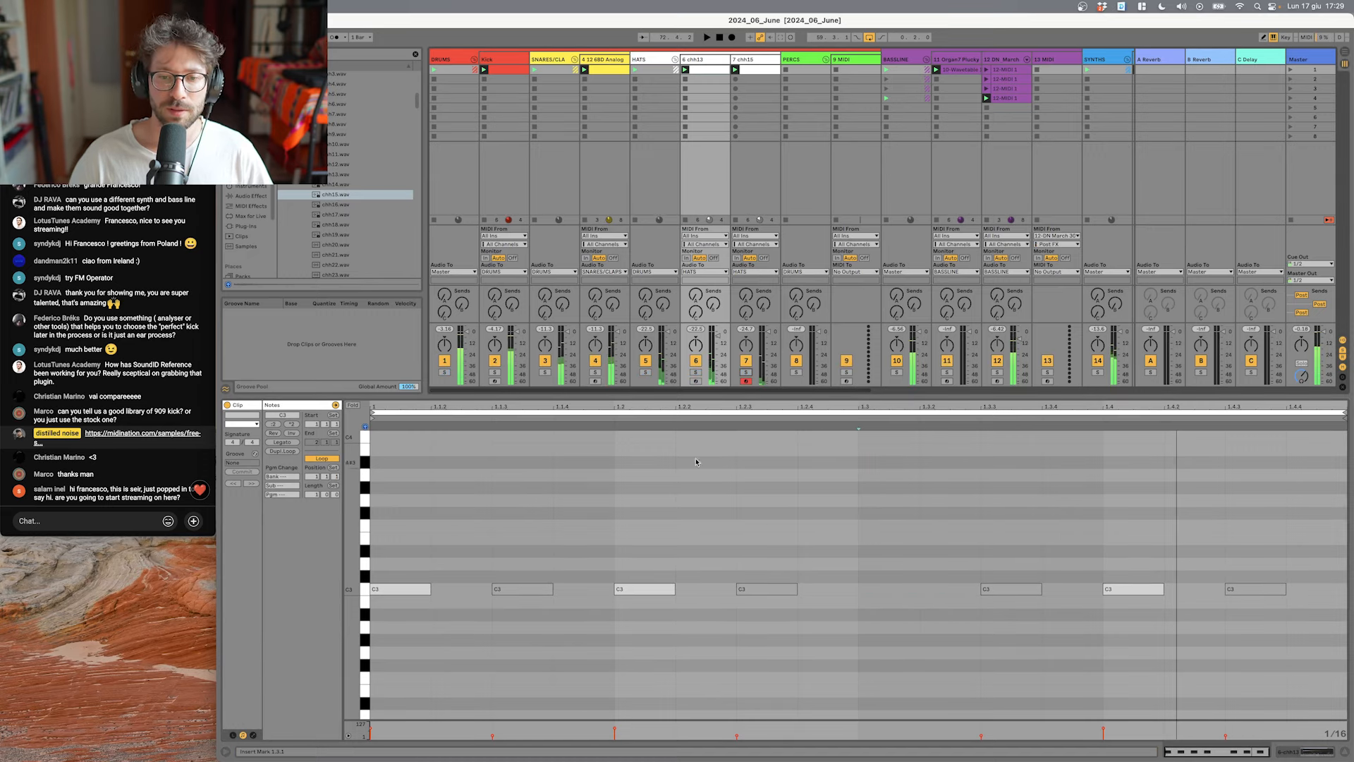
double_click(385, 591)
key("space")
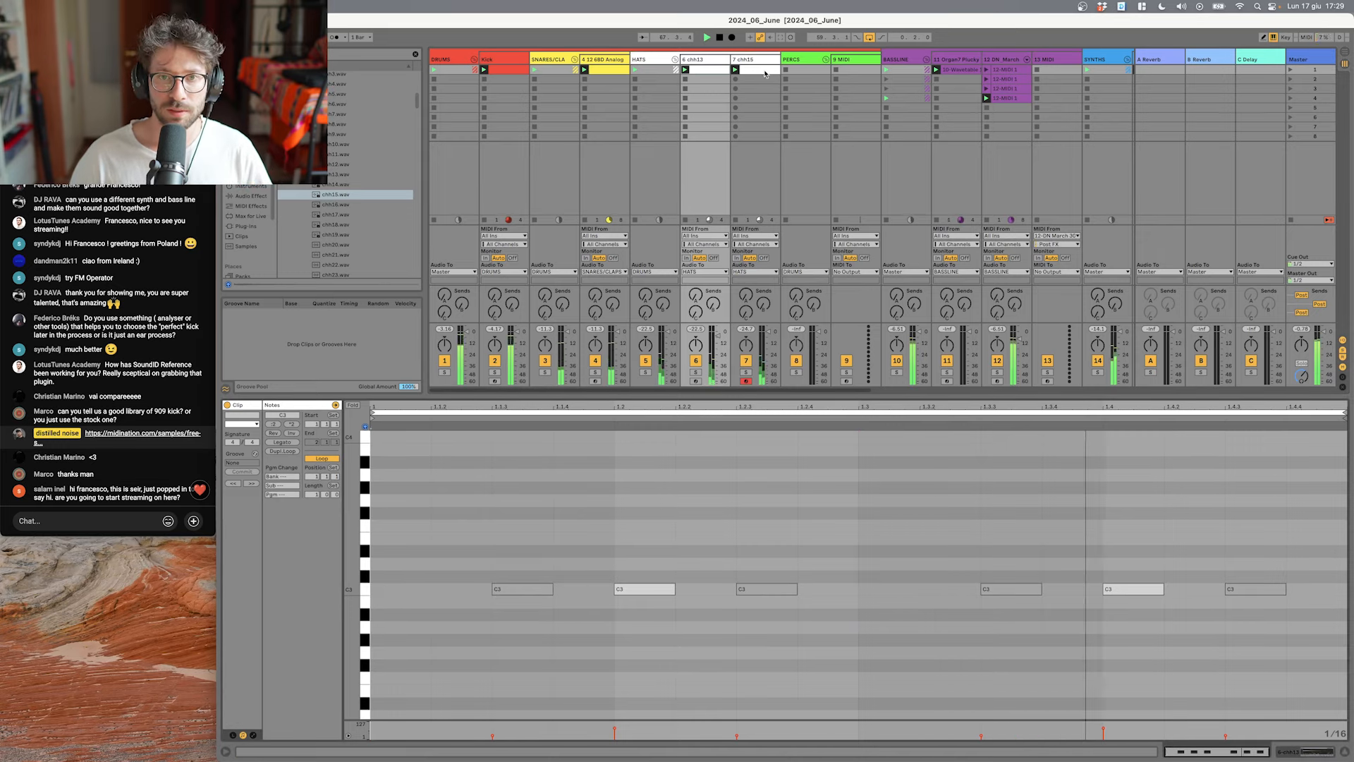
left_click(764, 73)
left_click_drag(877, 588, 394, 591)
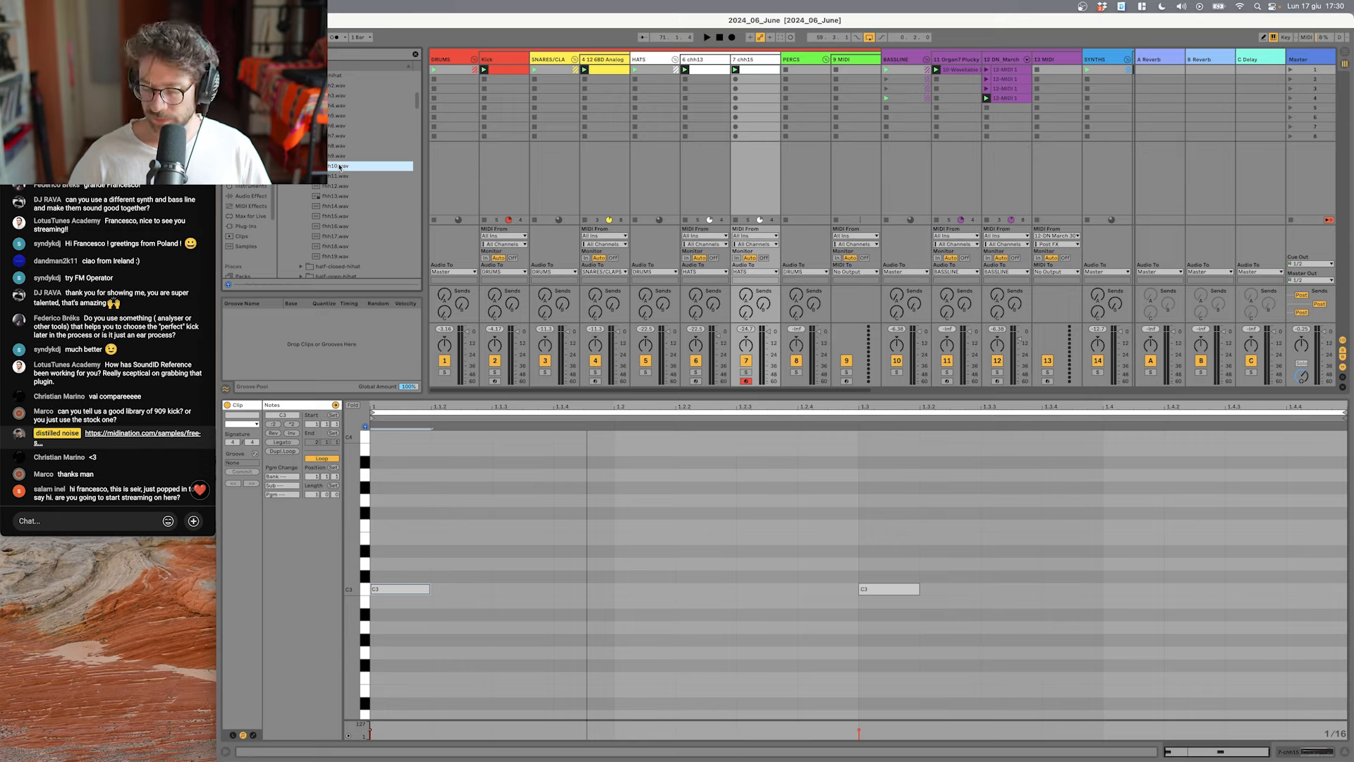
Step: Insert another MIDI track for the Phh10 hi-hat and move the second C3 note in its clip to 1.3.4
key("super+shift+t")
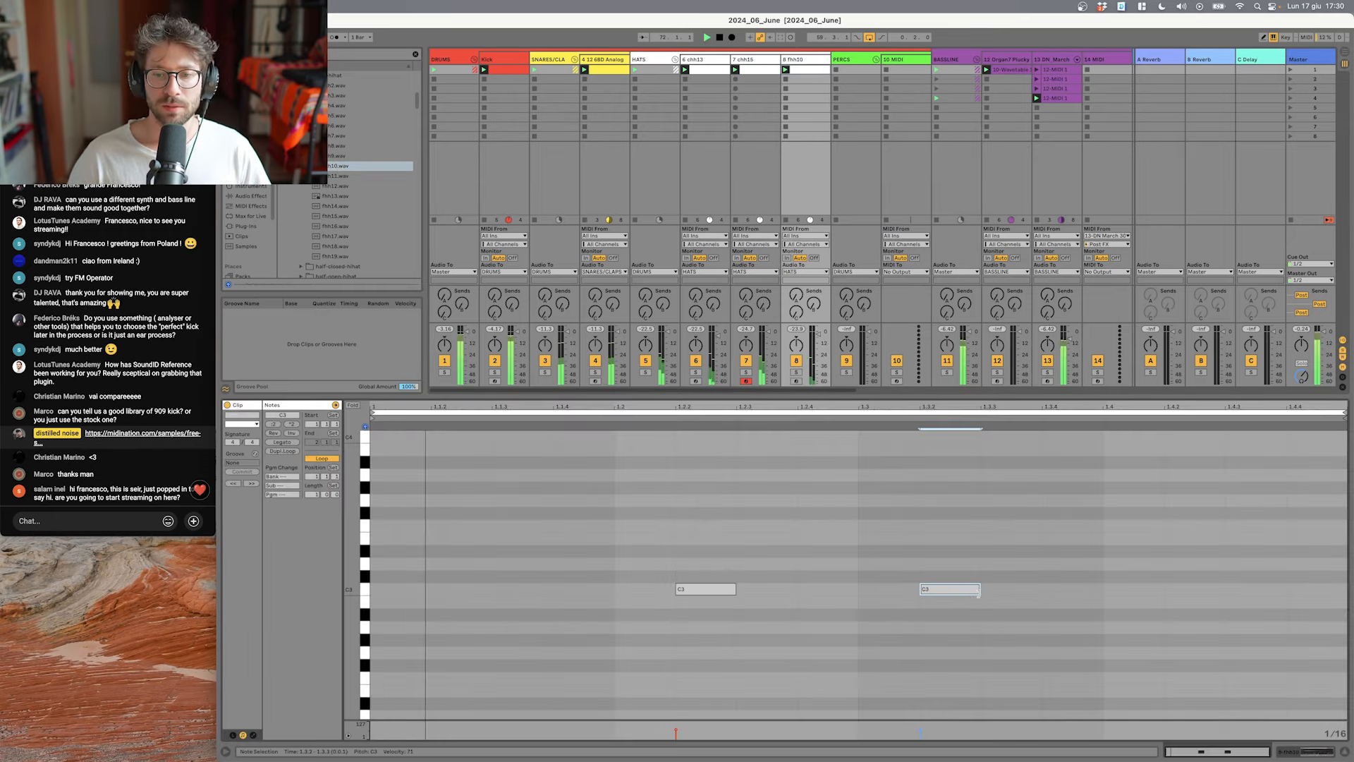
left_click_drag(958, 591, 1084, 591)
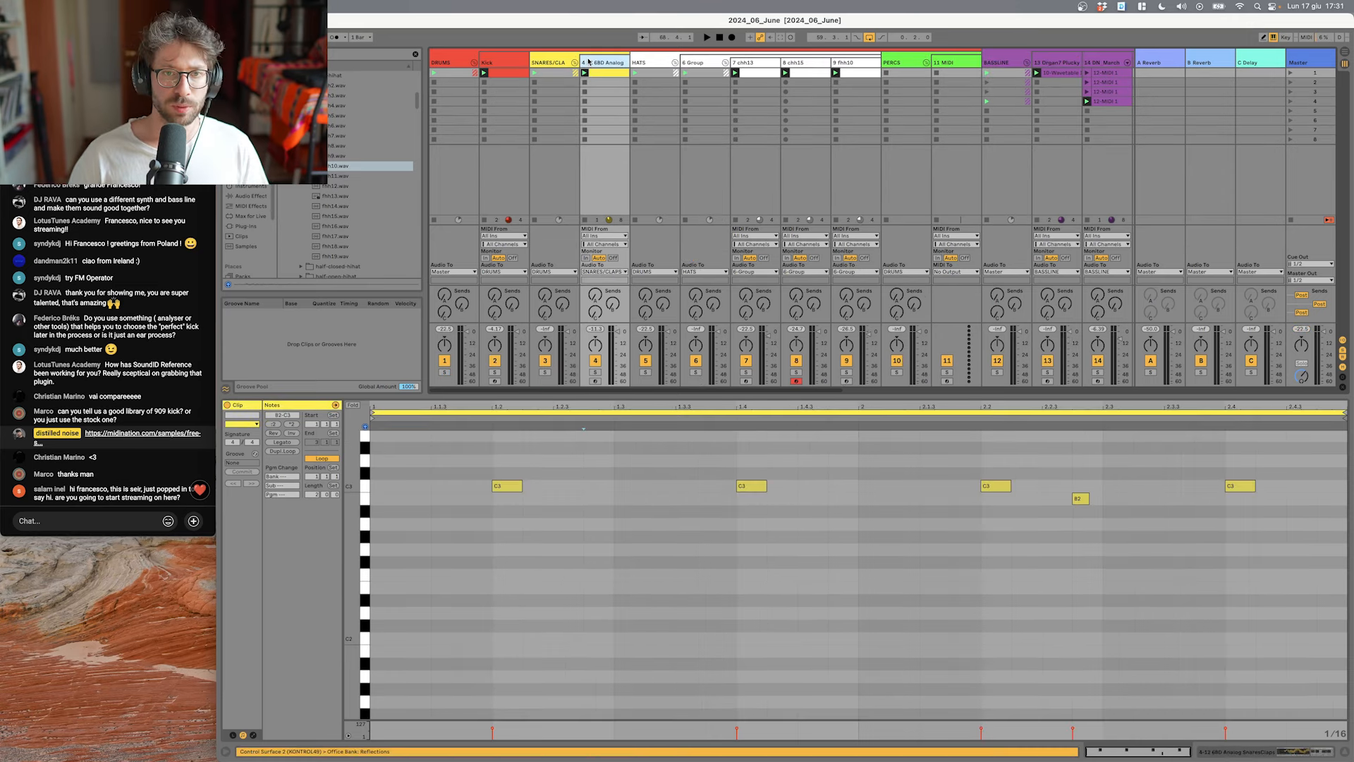
Step: Copy the Office reverb from the track 4 snares and claps onto the 6 Group hi-hat track
left_click(589, 62)
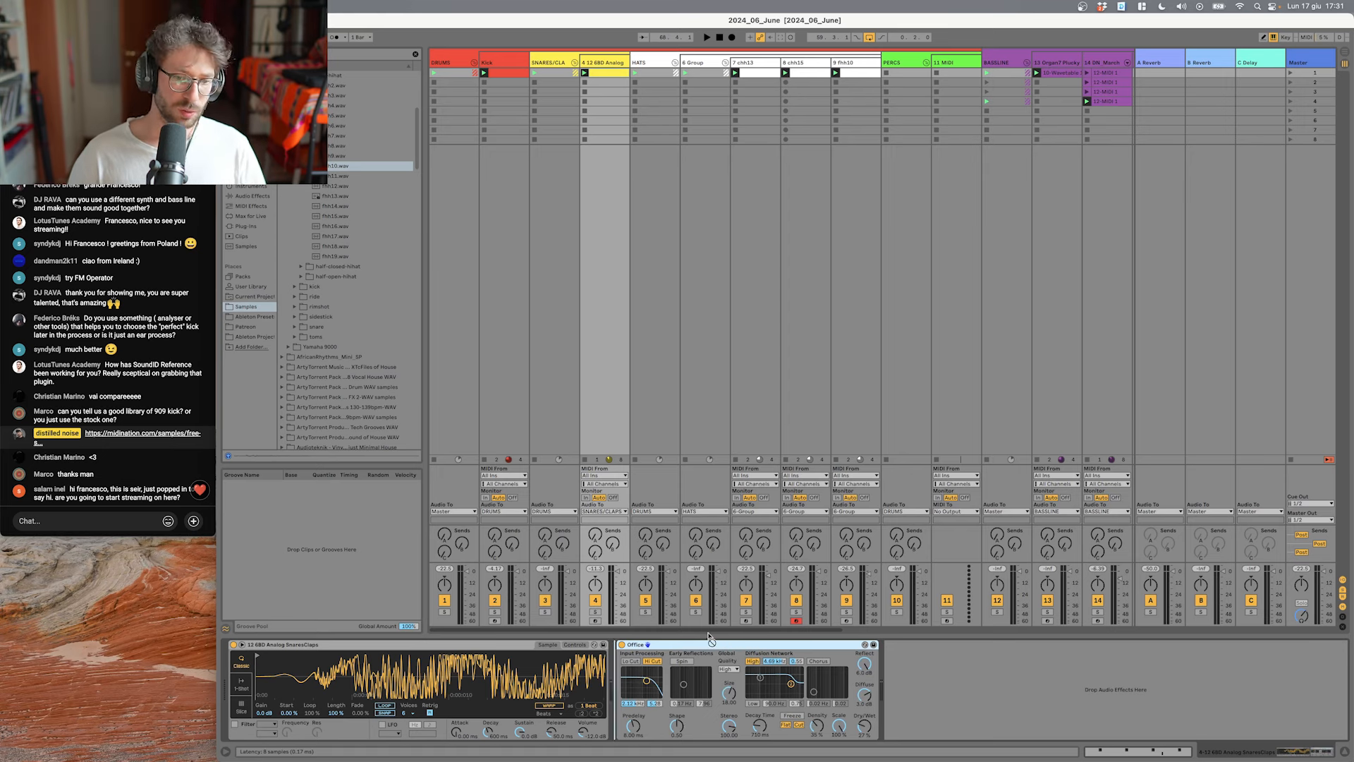
left_click(708, 281)
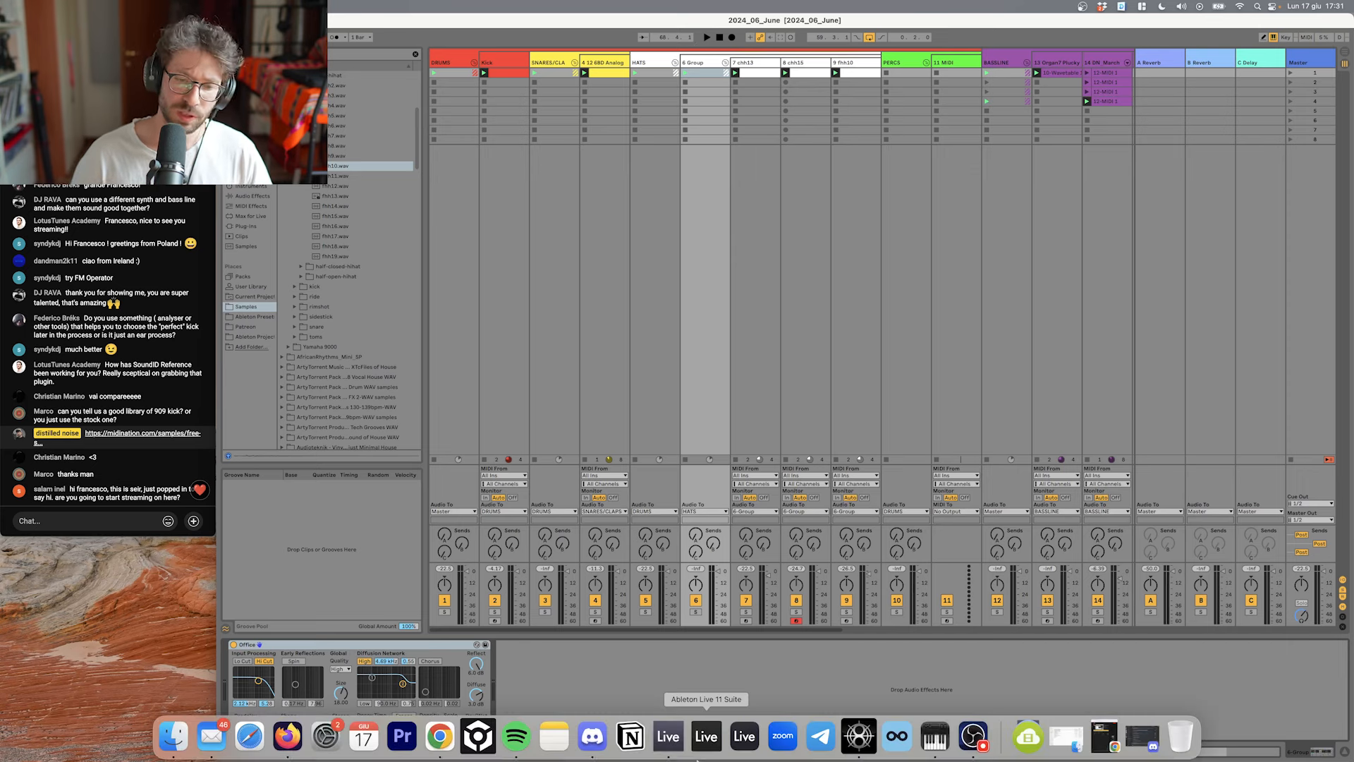
Step: Solo the 6 Group hi-hats during playback and raise the Dry/Wet amount of the Office reverb
left_click(695, 612)
key("space")
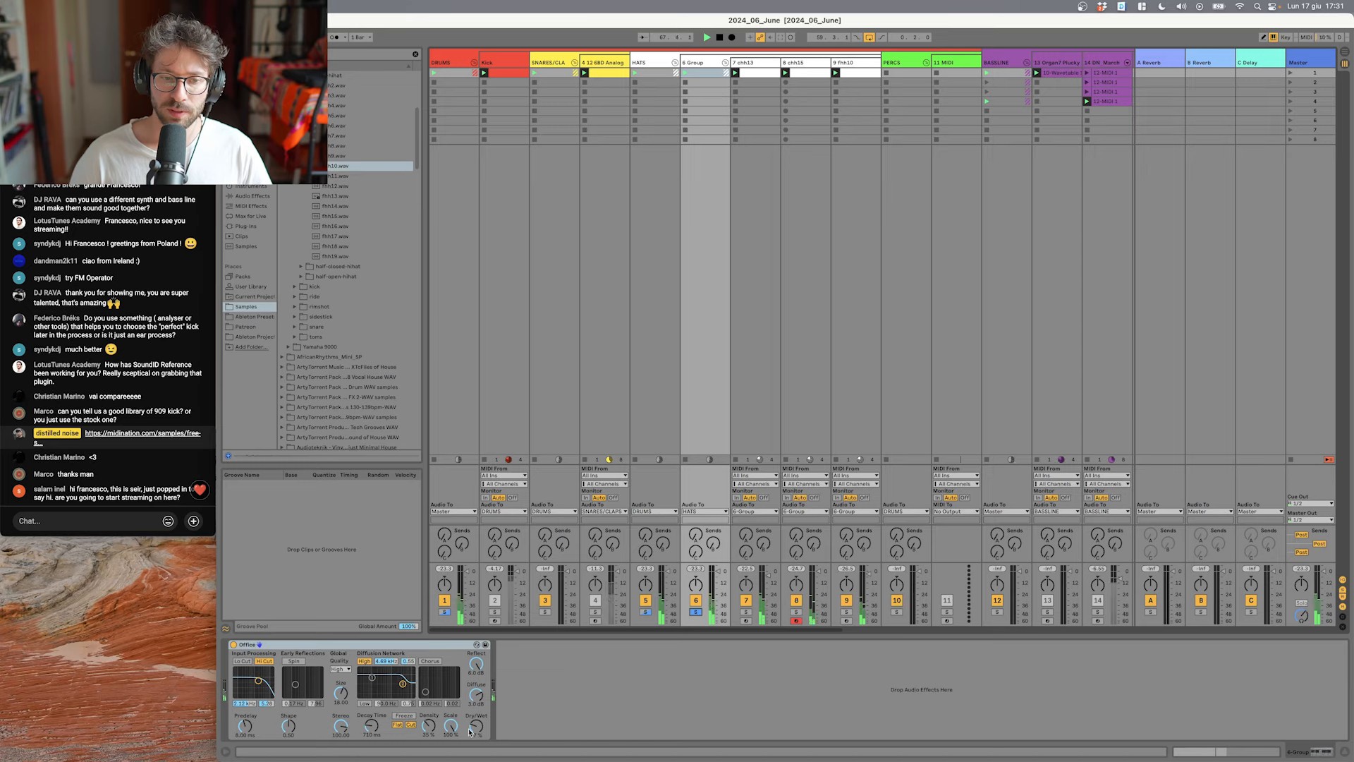
left_click_drag(474, 726, 474, 711)
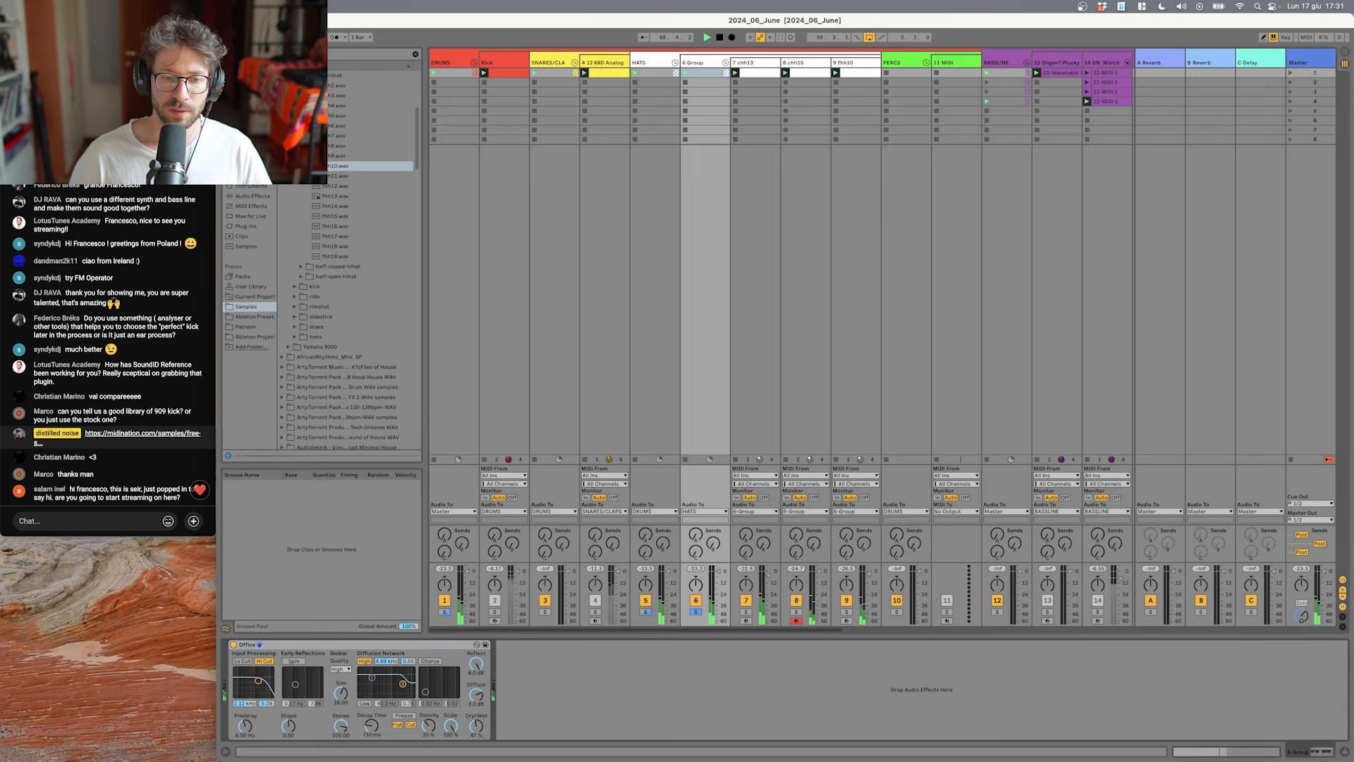
Step: Open the Phh10 clip on track 9 for editing and expand the SP1200 swing groove folder in the browser's Packs
scroll(564, 72, "right", 5)
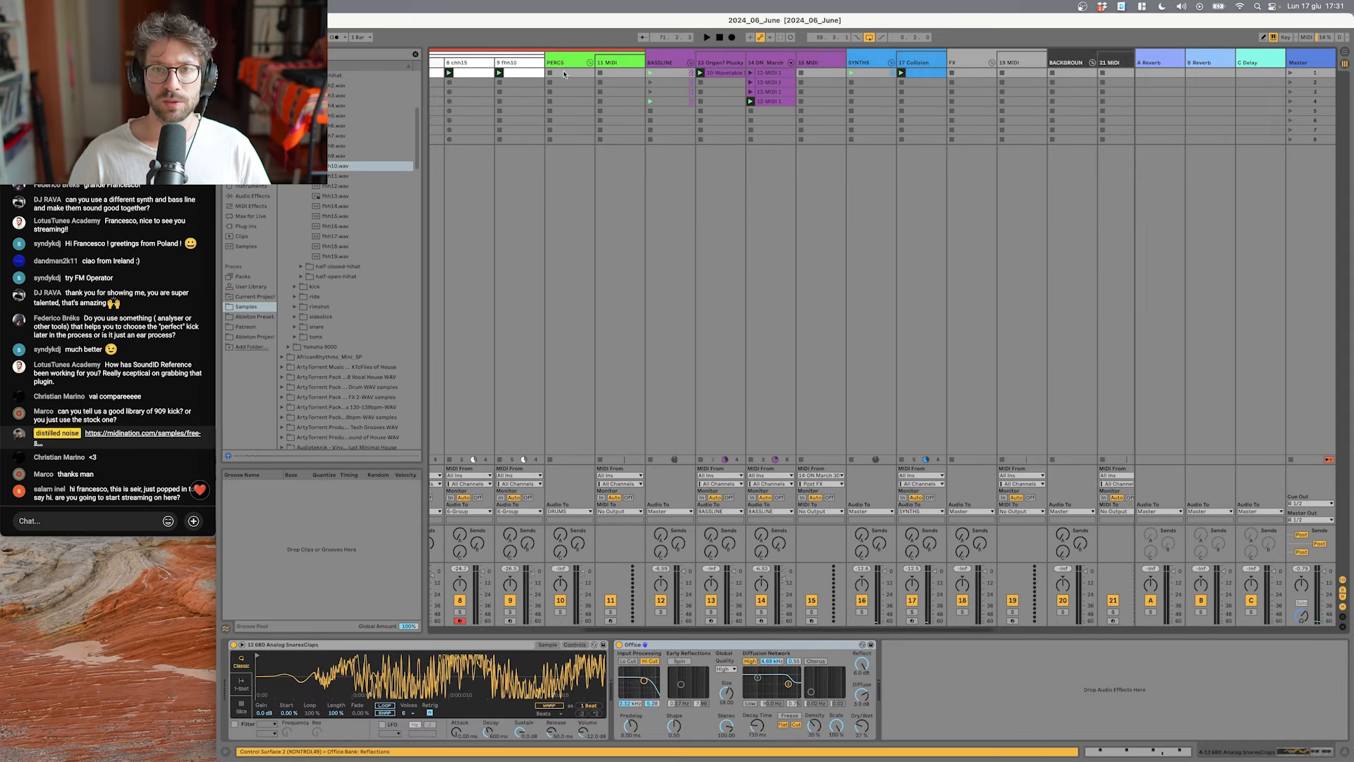
scroll(564, 72, "left", 3)
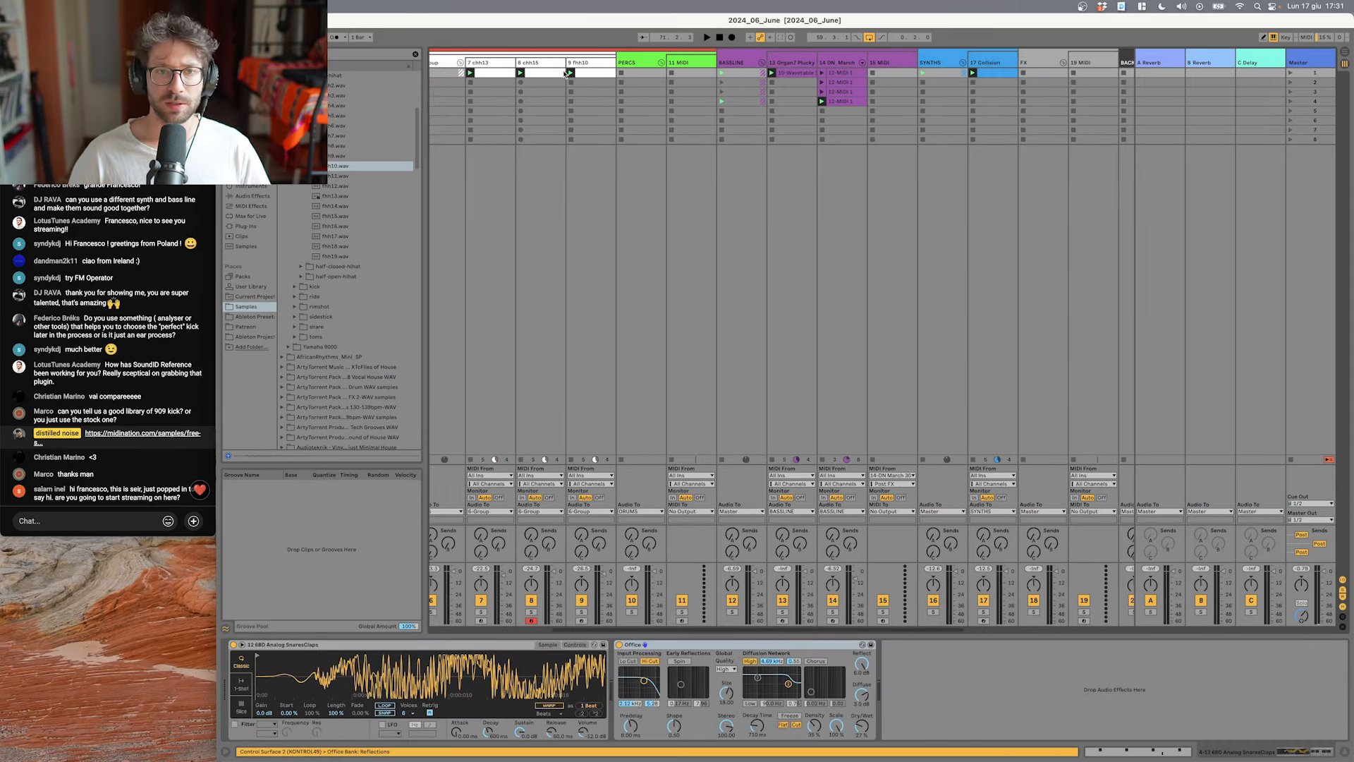
scroll(580, 75, "left", 3)
double_click(772, 78)
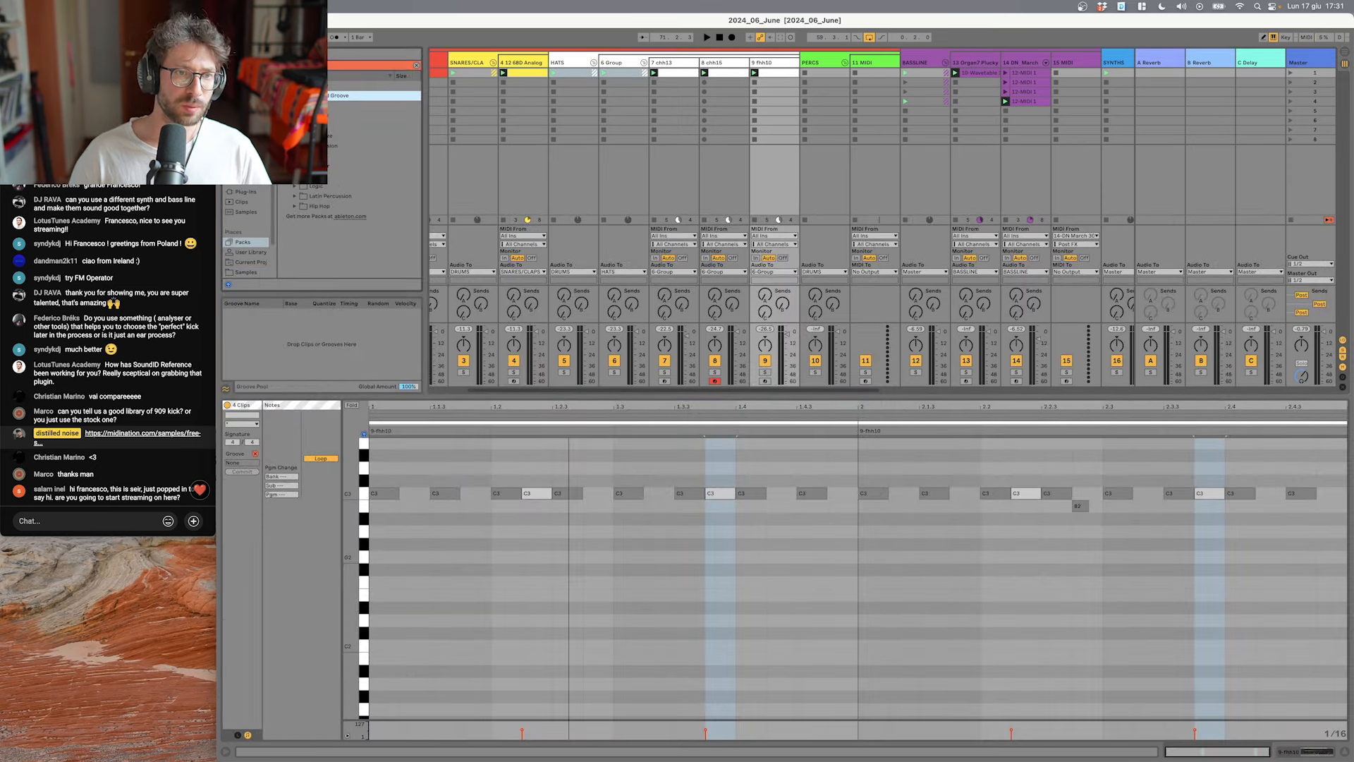
left_click(295, 116)
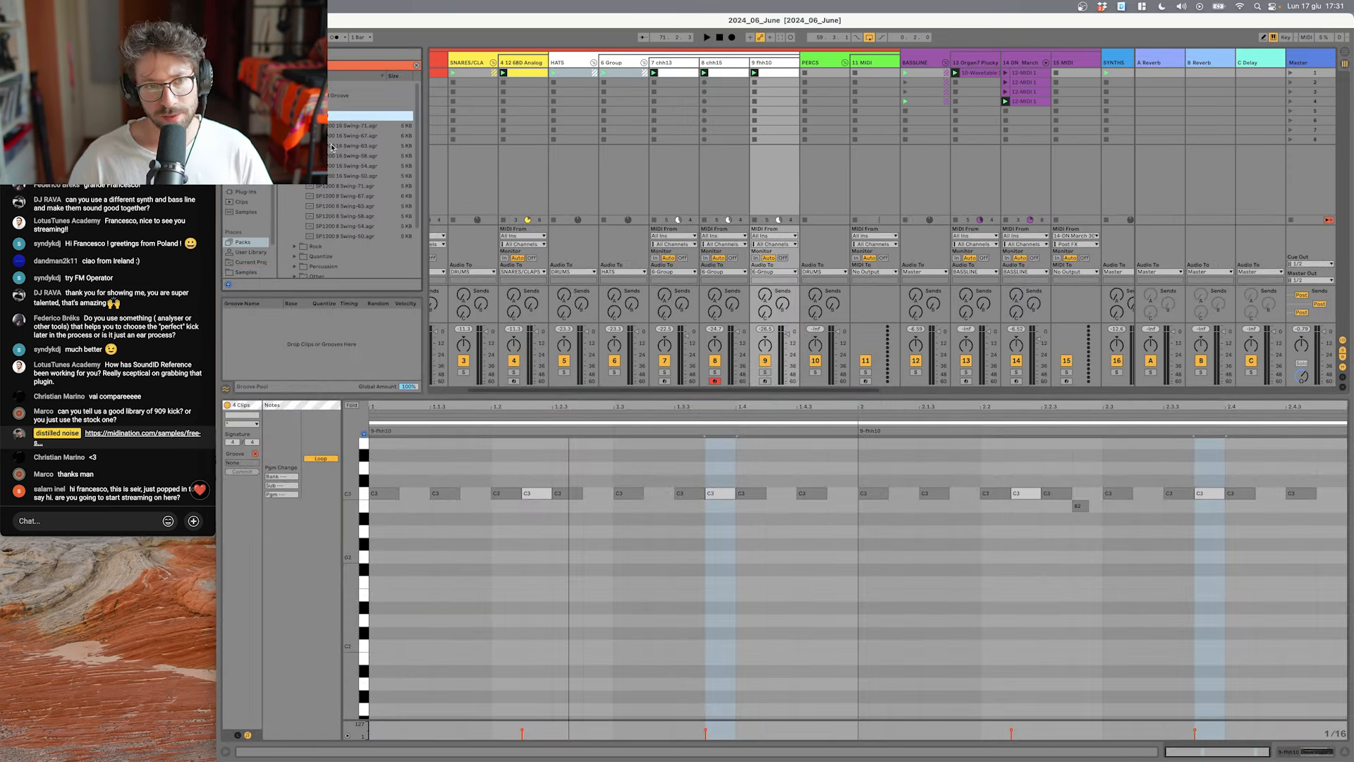
Step: Apply the SP1200 16 Swing-54 groove to the selected hi-hat clips during playback, and open the fourth clip of bassline track 14
double_click(366, 167)
key("space")
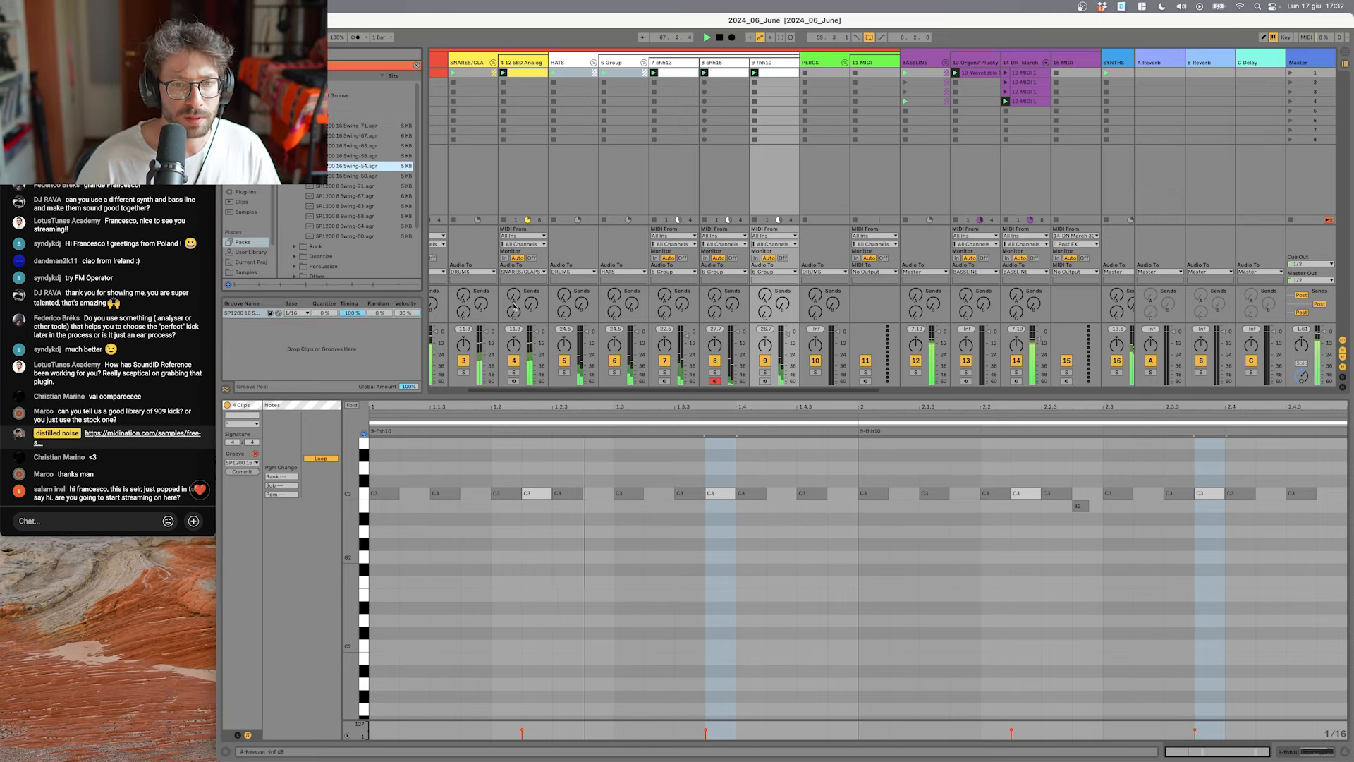
scroll(776, 127, "right", 3)
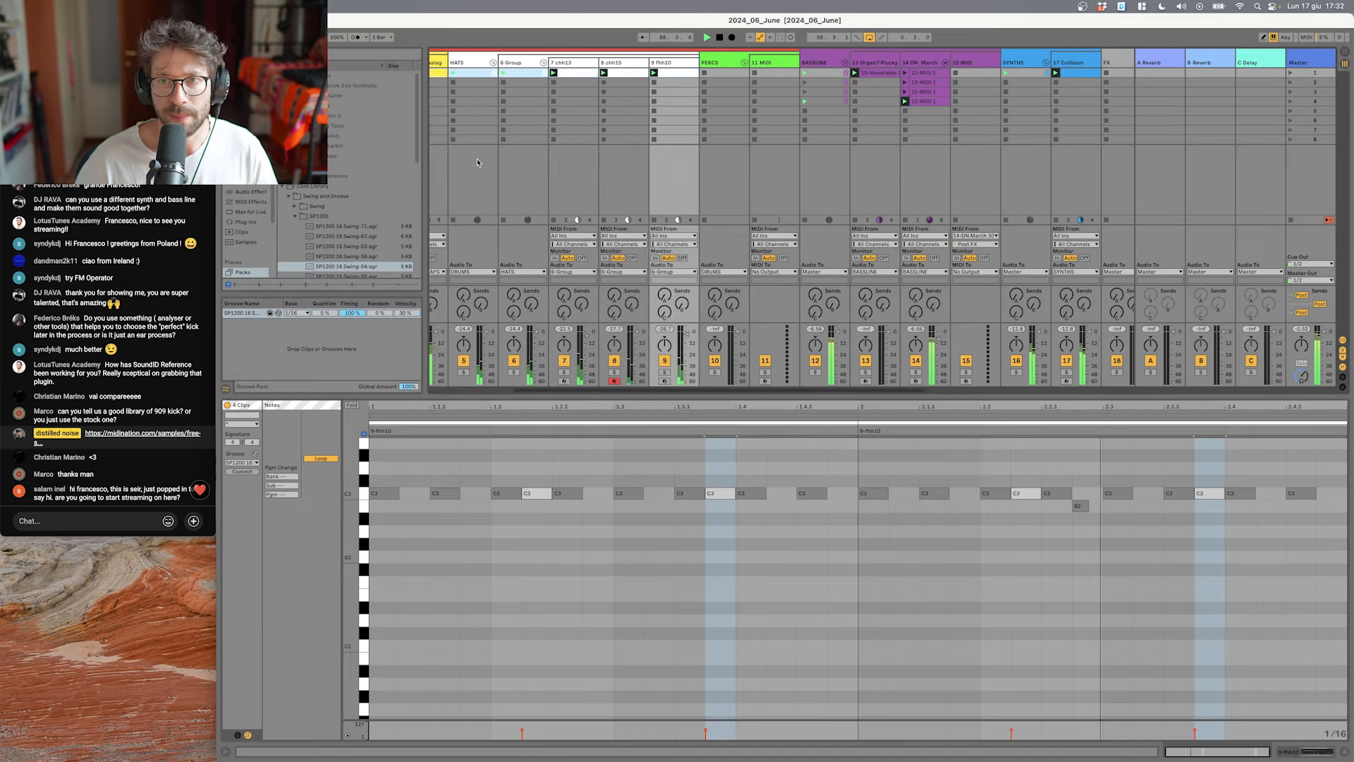
left_click(915, 101)
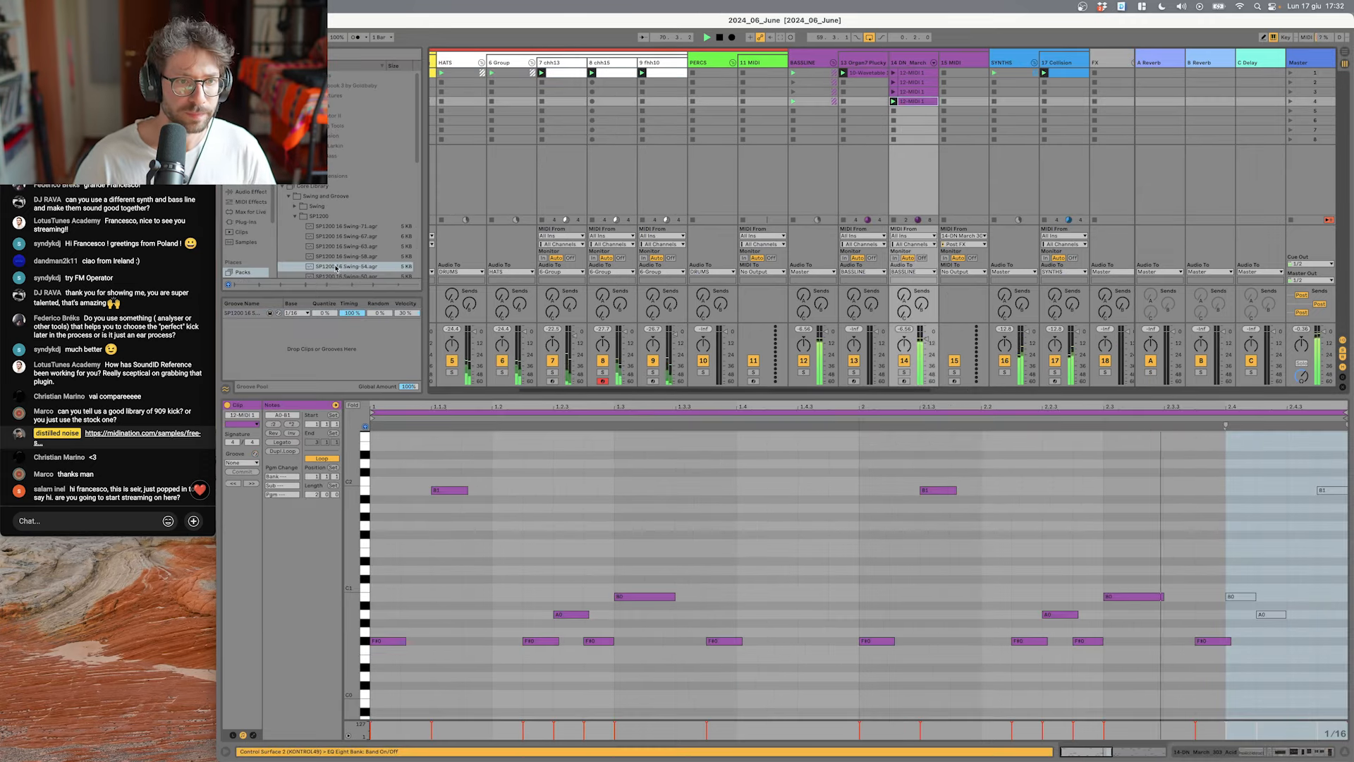
Step: Try the SP1200 16 Swing-54 groove on the open bassline clip
left_click(256, 459)
left_click(266, 470)
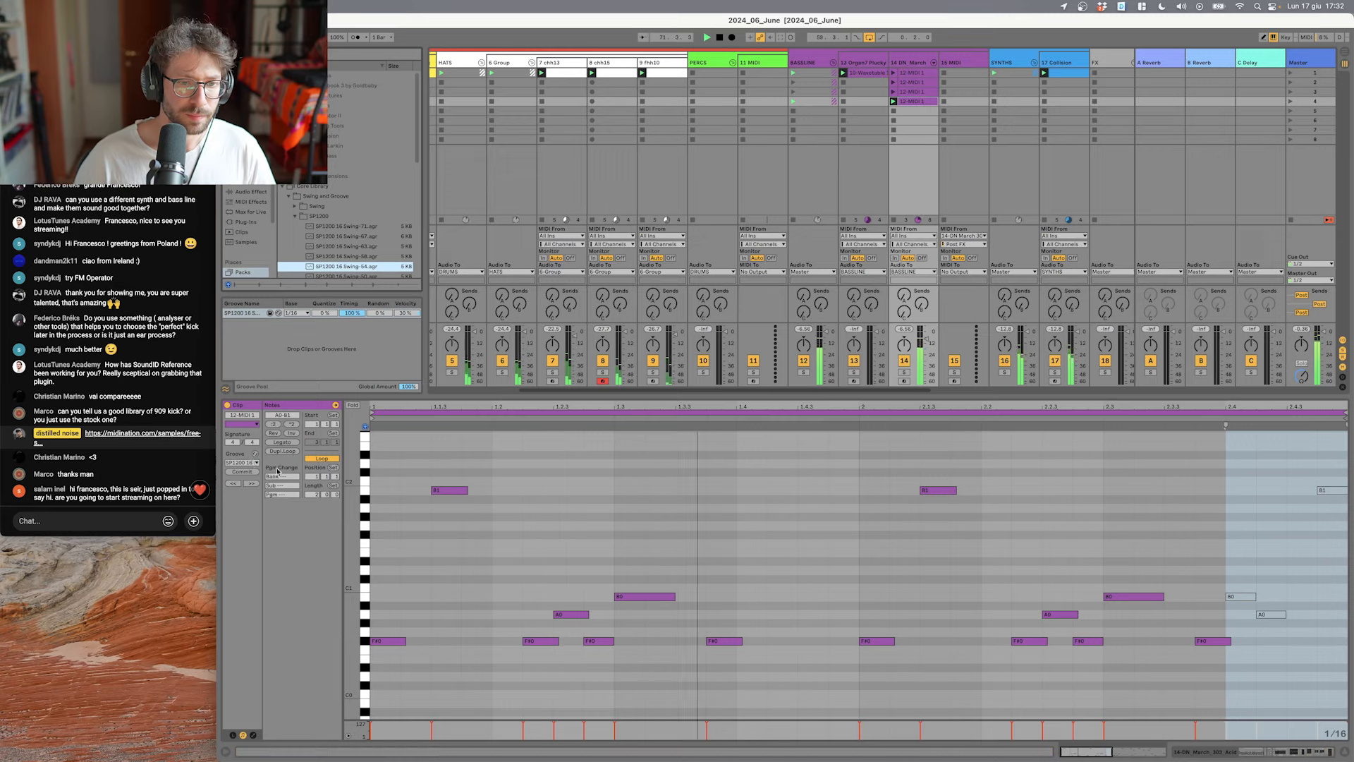
key("super+z")
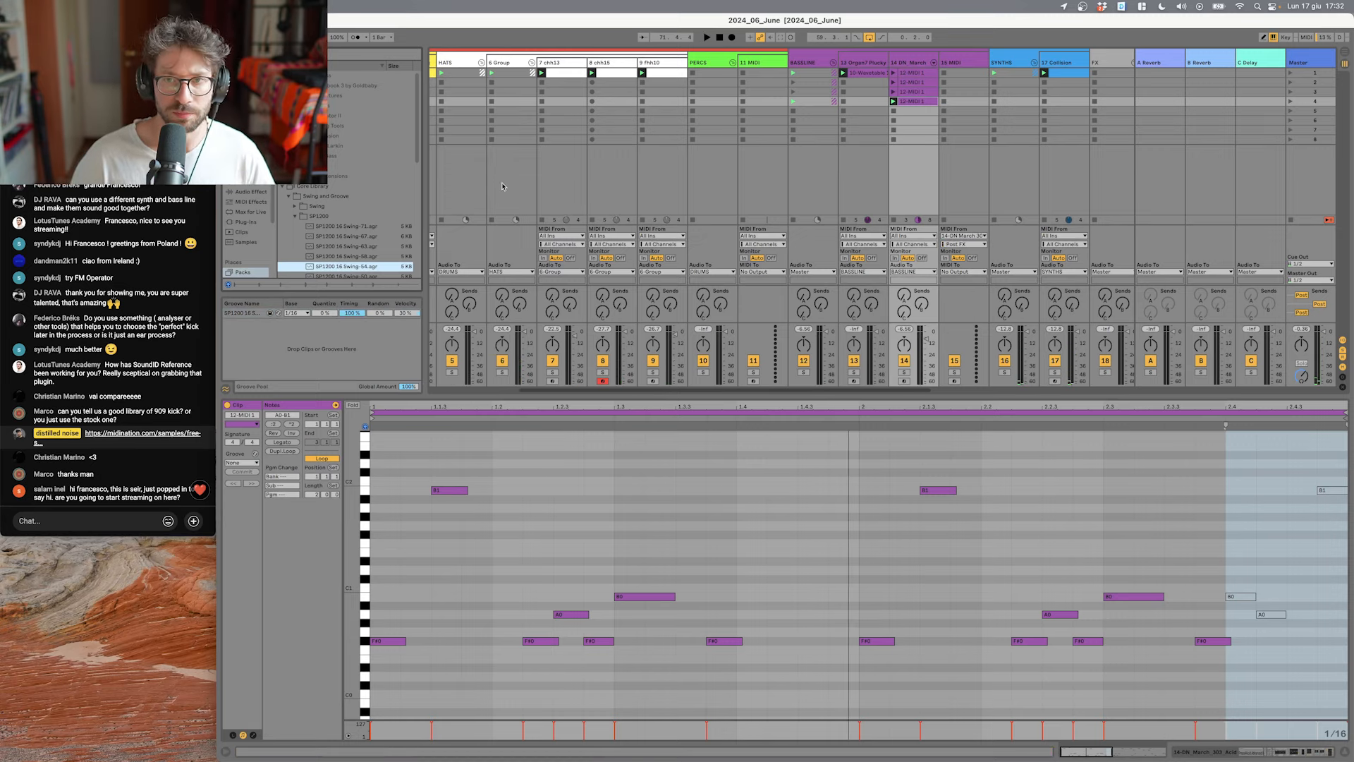
Step: Apply the MPC 16 Swing-54 groove to the bassline clip and the 17 Collision synth clip, and play the result
scroll(349, 233, "down", 2)
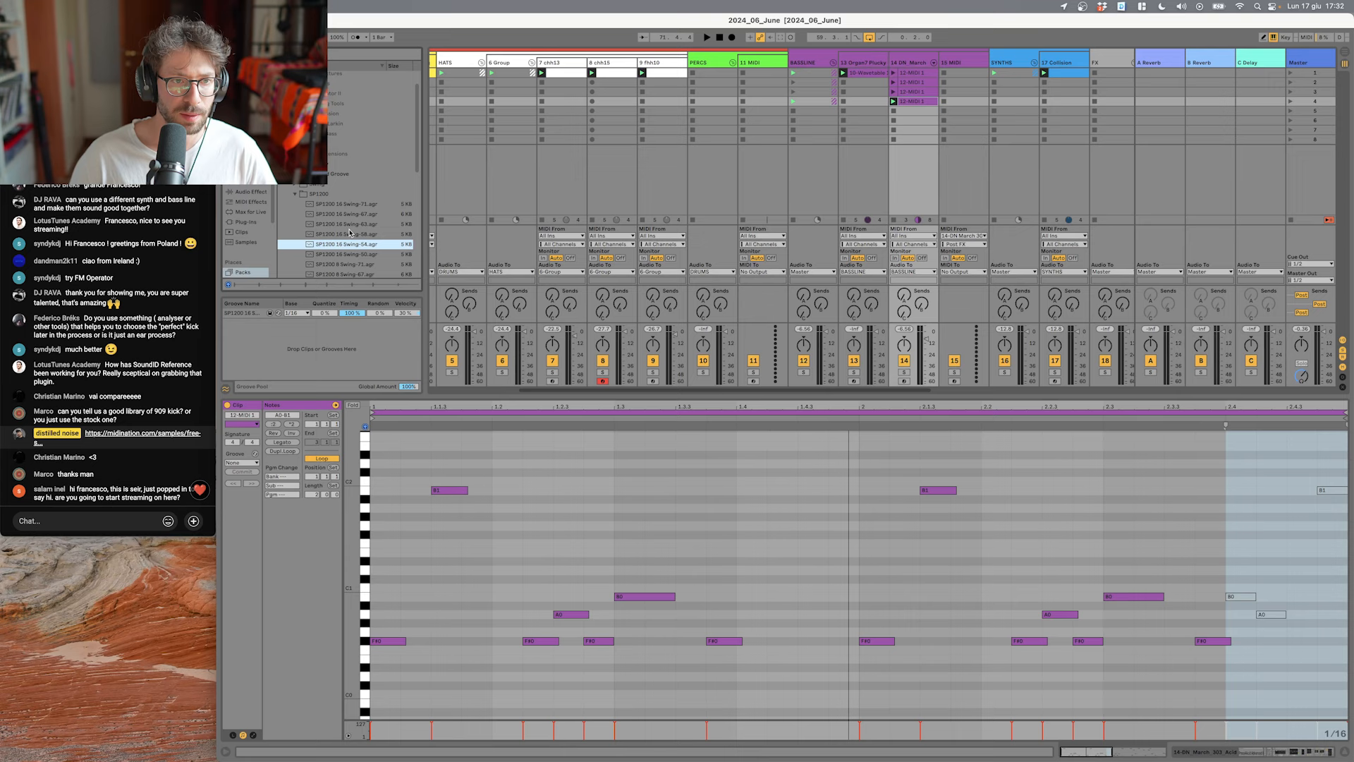
left_click(295, 194)
scroll(318, 204, "down", 5)
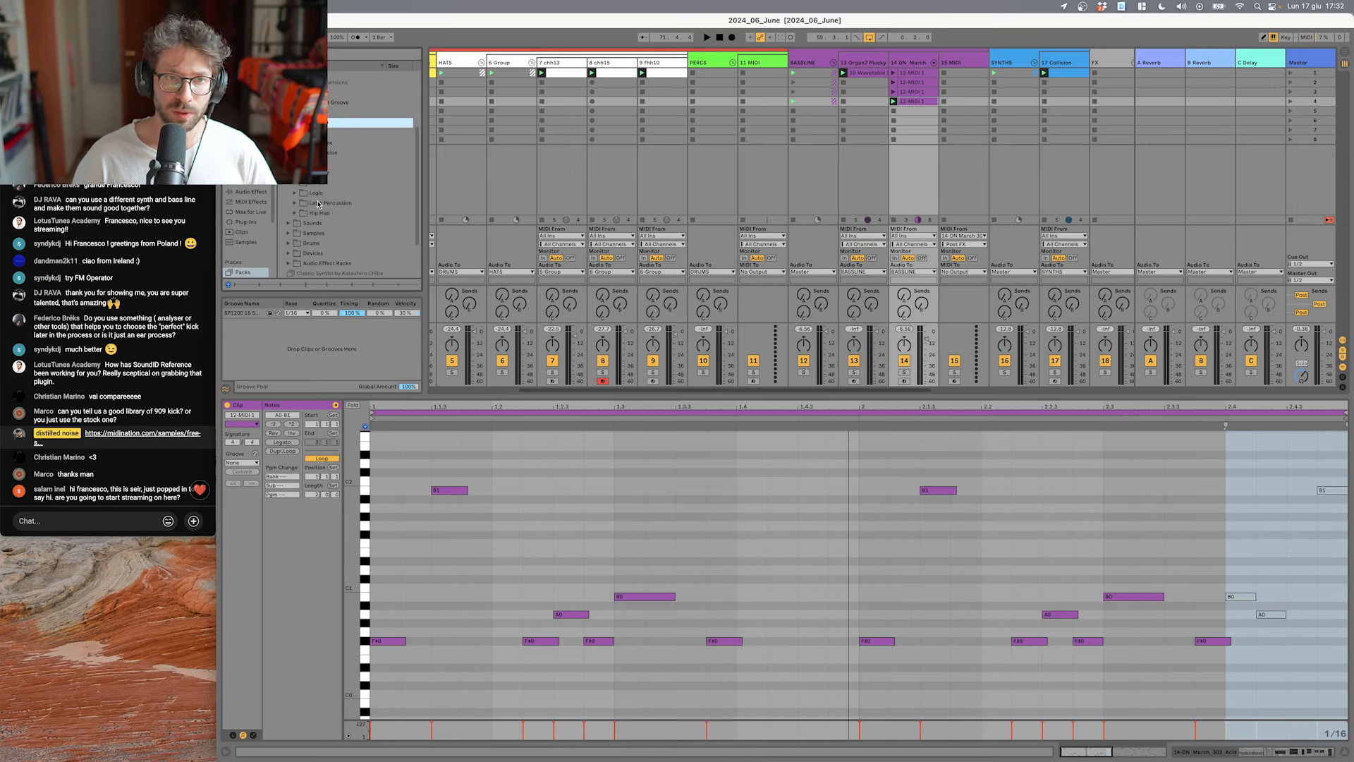
left_click(296, 187)
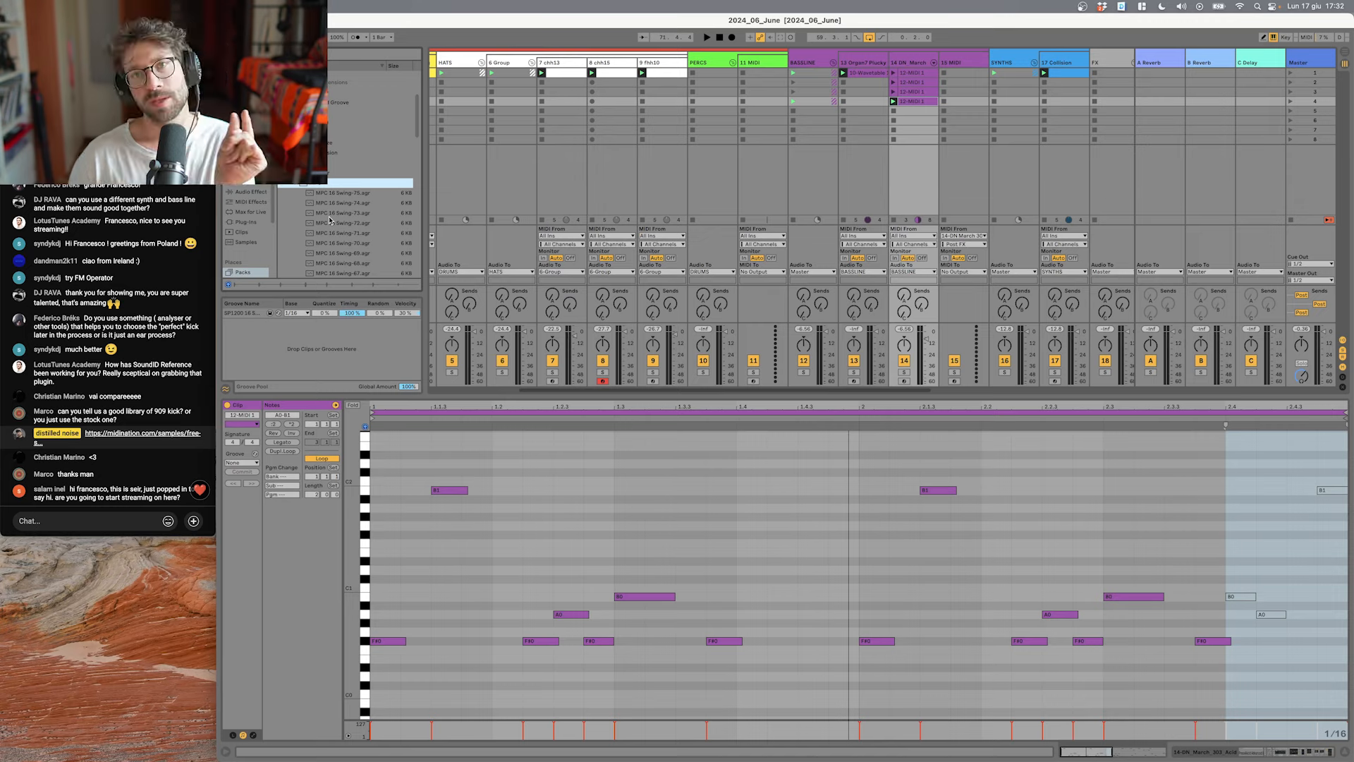
scroll(332, 212, "down", 6)
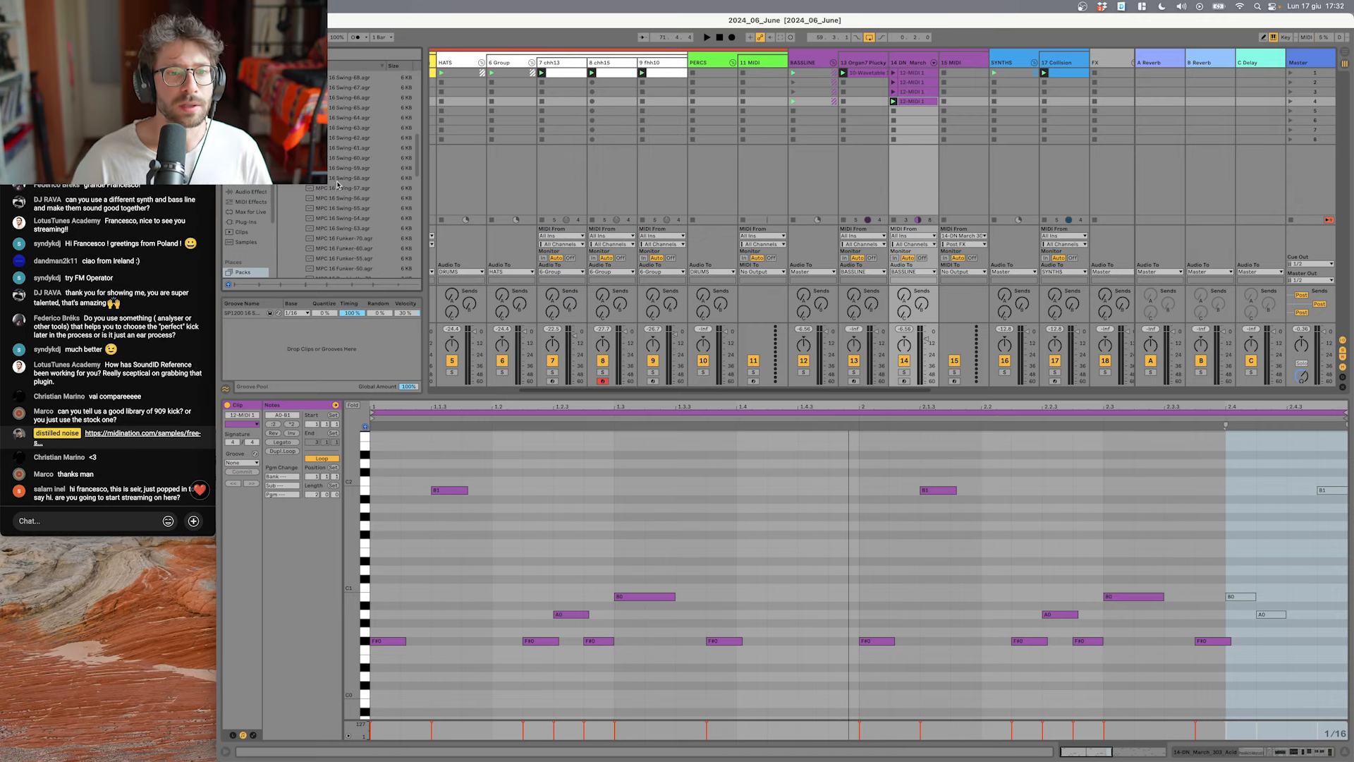
double_click(343, 224)
key("space")
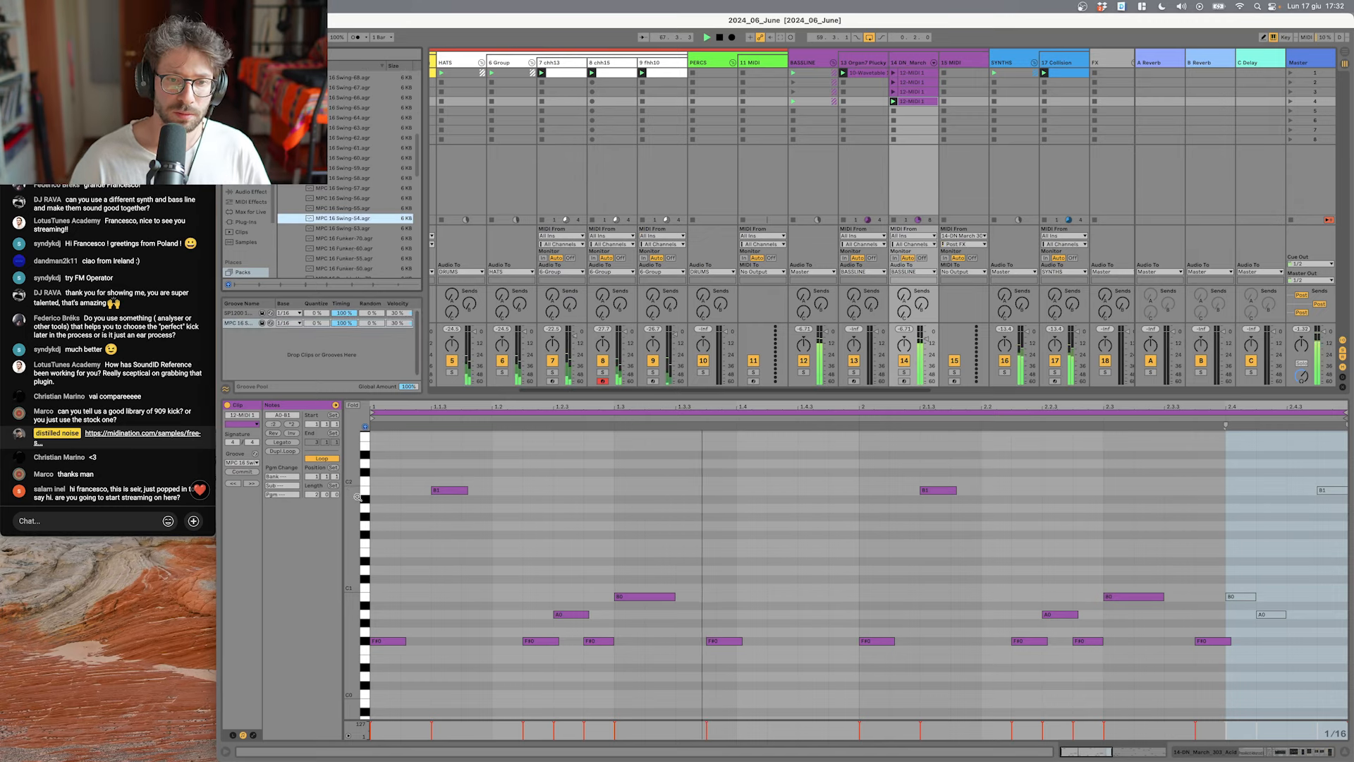
scroll(881, 183, "right", 3)
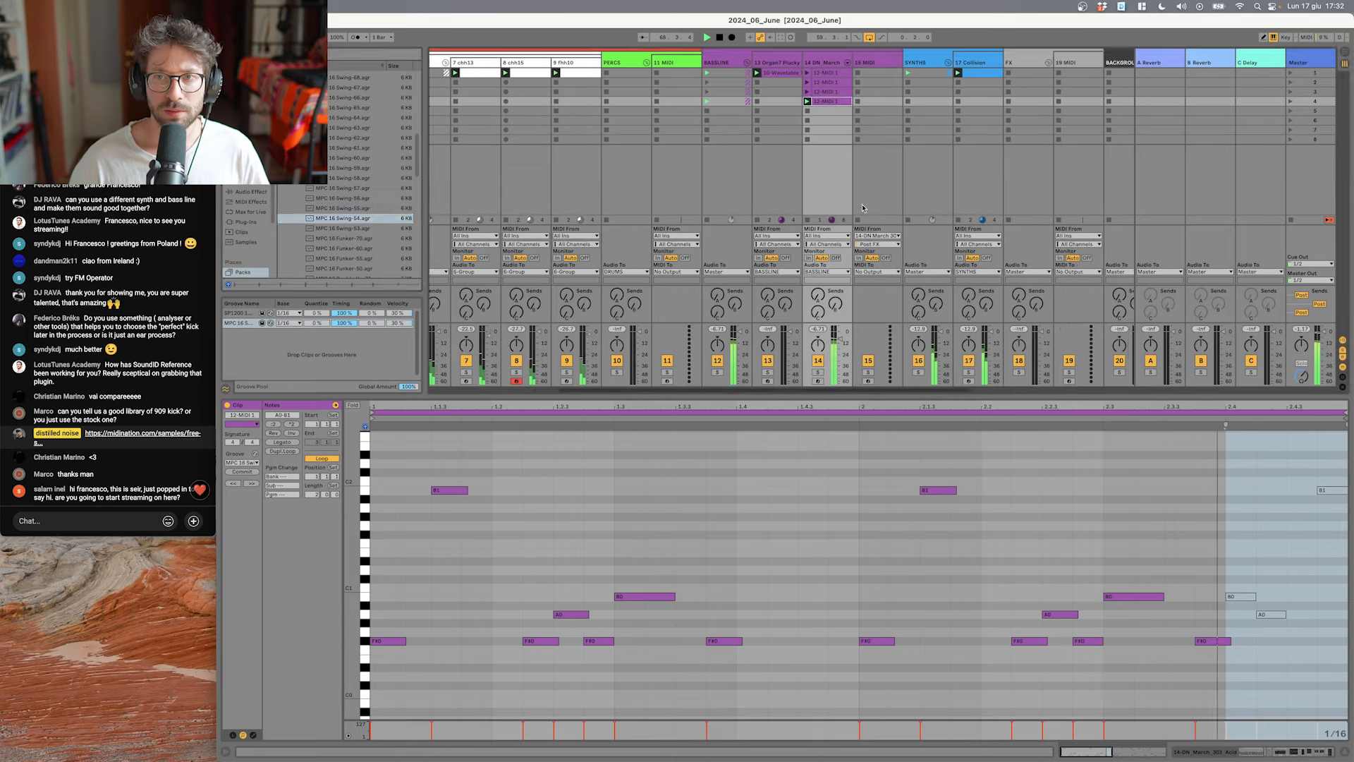
key("space")
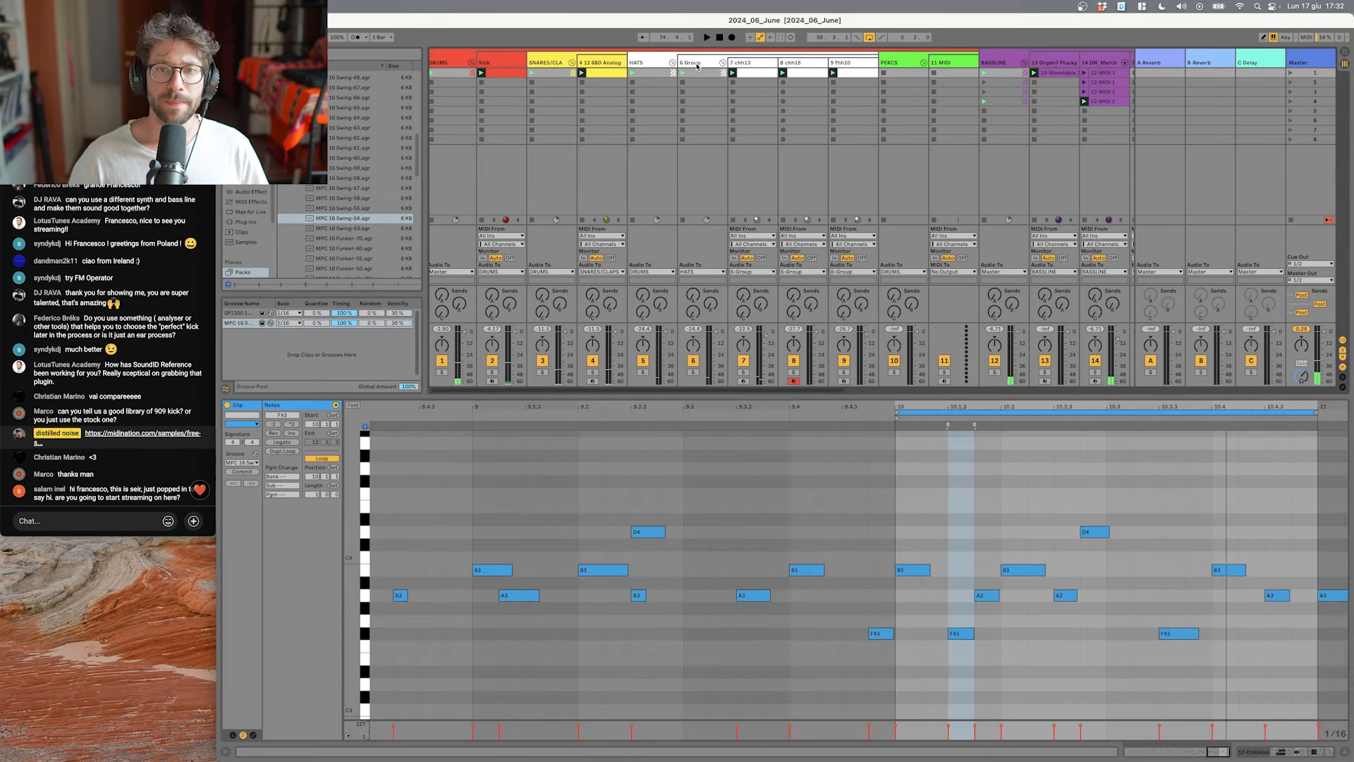
Step: Insert a MIDI track after the 6 Group hi-hats for the HH 25 hat, with C3 notes on the offbeats
left_click(697, 65)
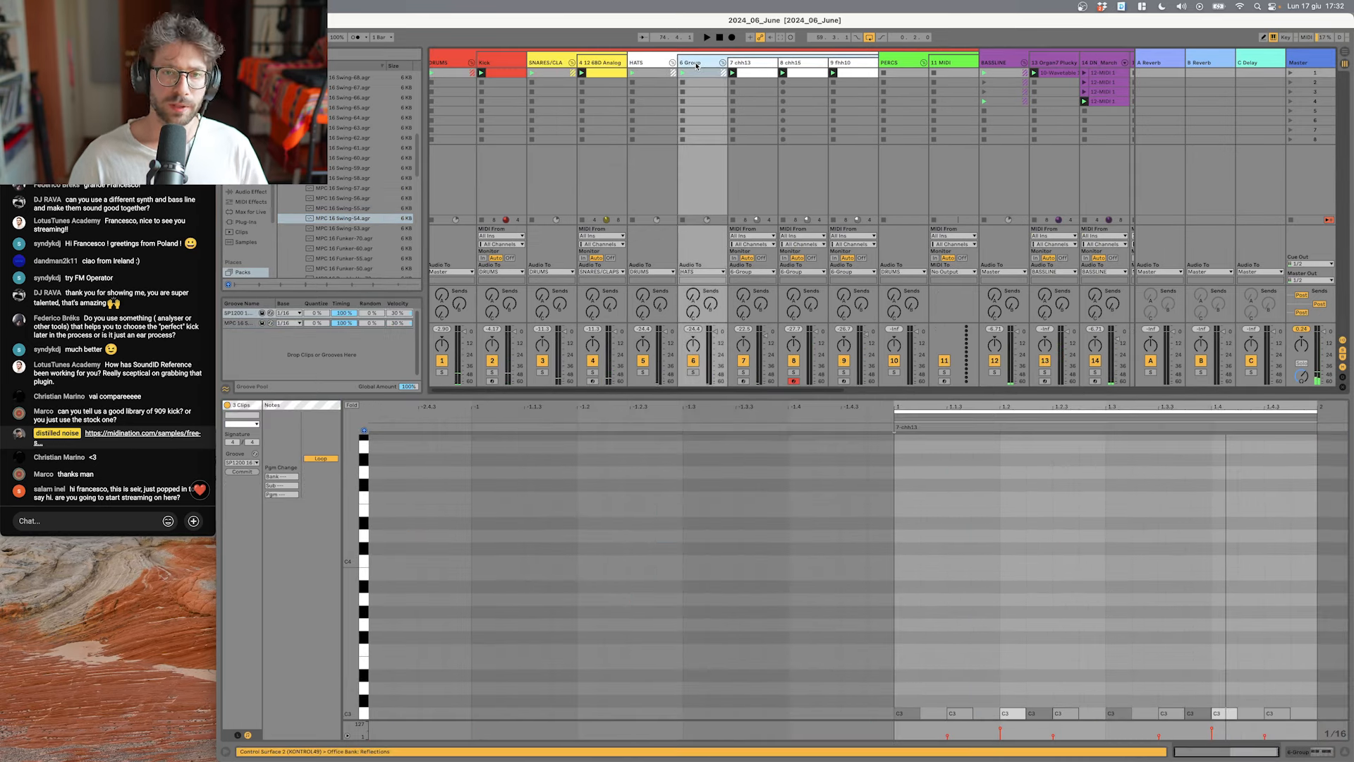
key("super+shift+t")
key("Down")
key("Down")
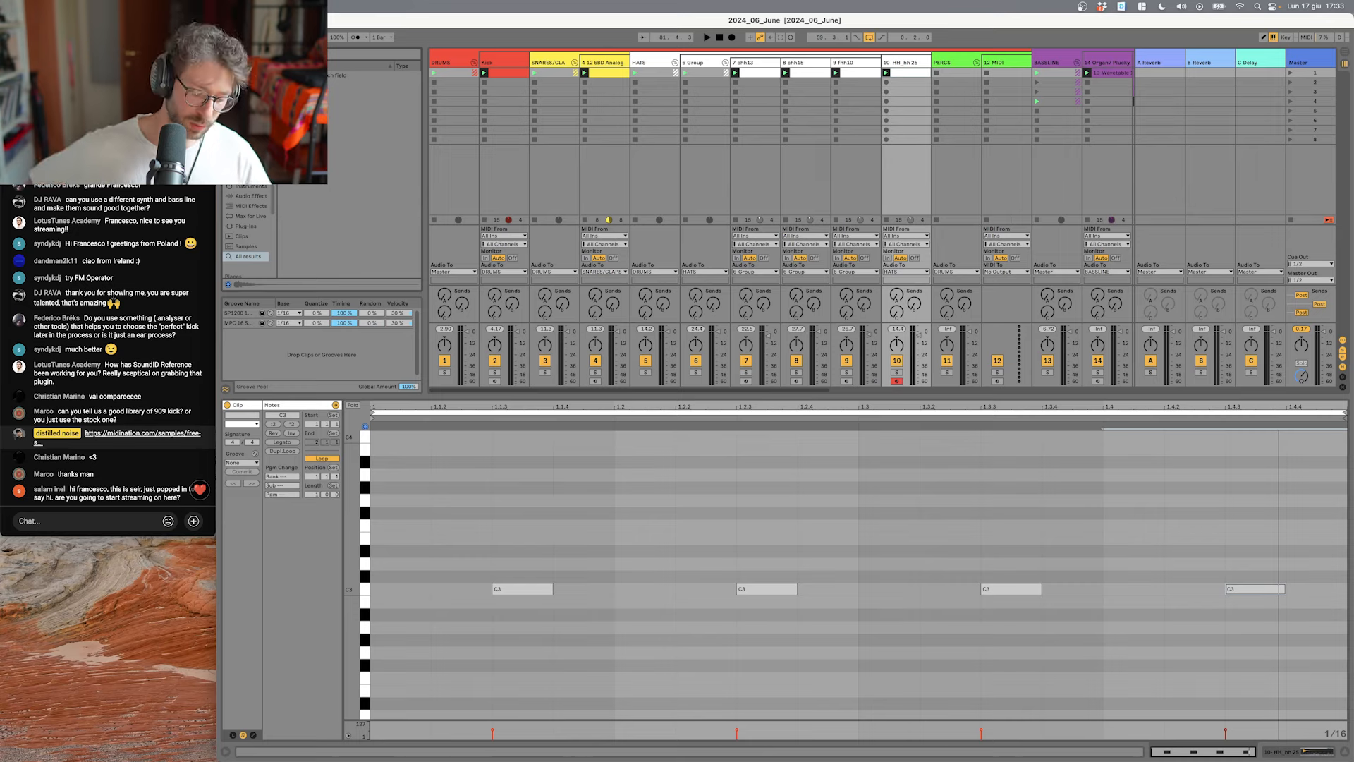
Step: Search for ride samples, load 909ride.wav onto a new MIDI track, and duplicate its clip into the second slot
type("ride")
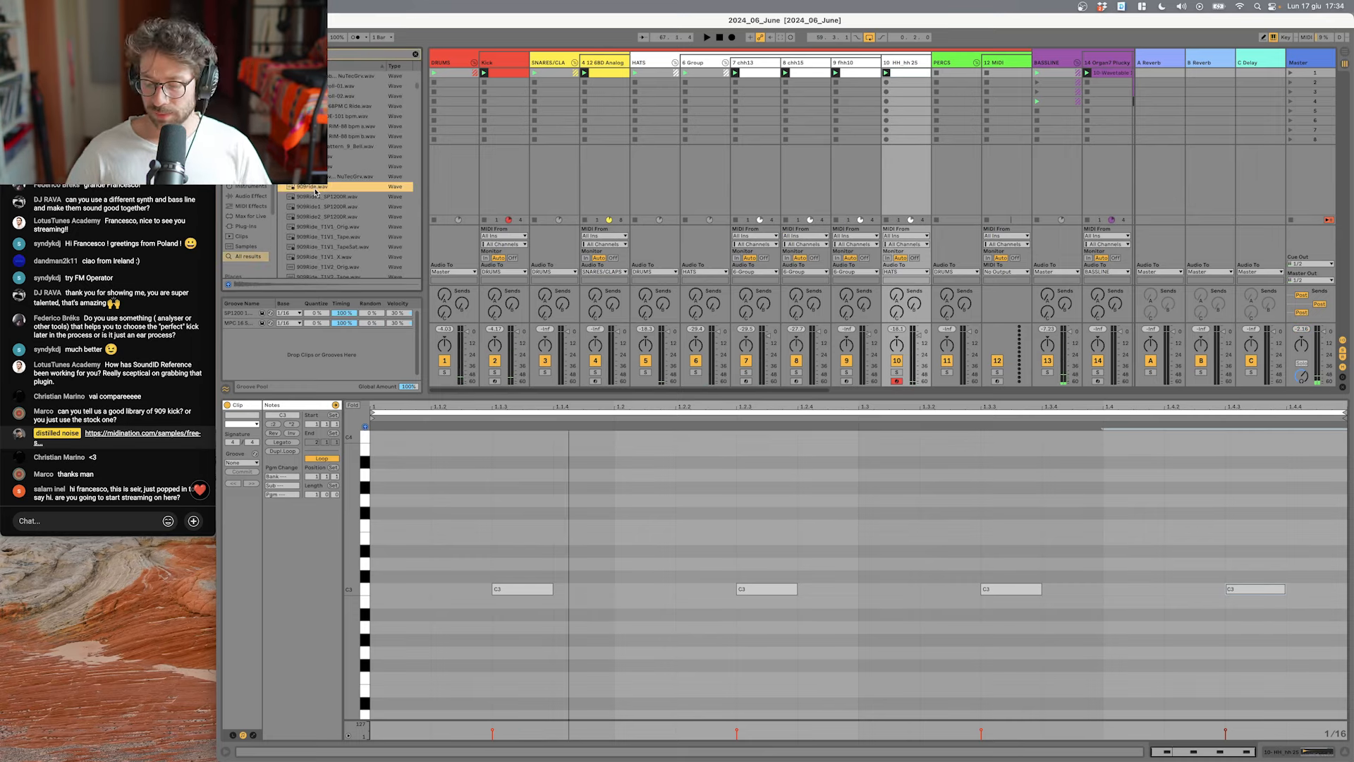
left_click_drag(315, 192, 1033, 132)
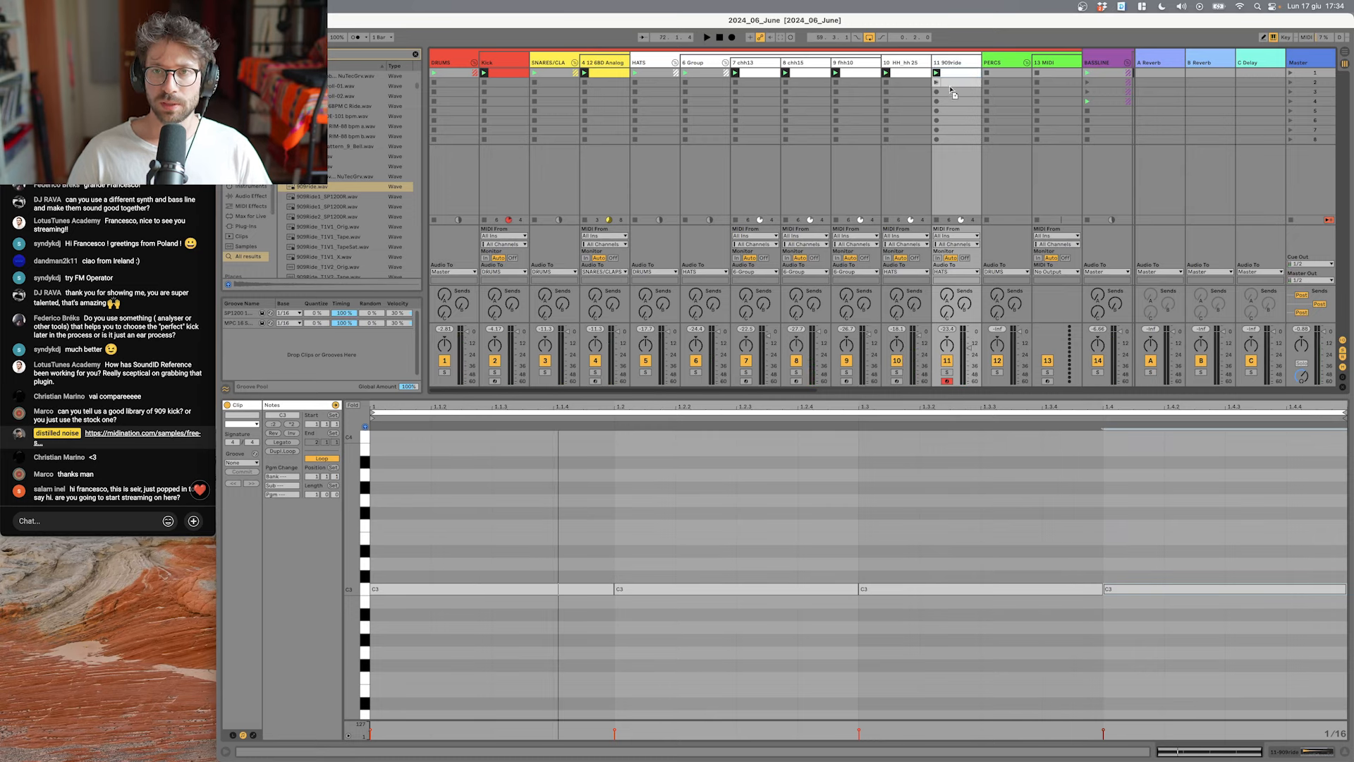
left_click_drag(950, 89, 947, 90)
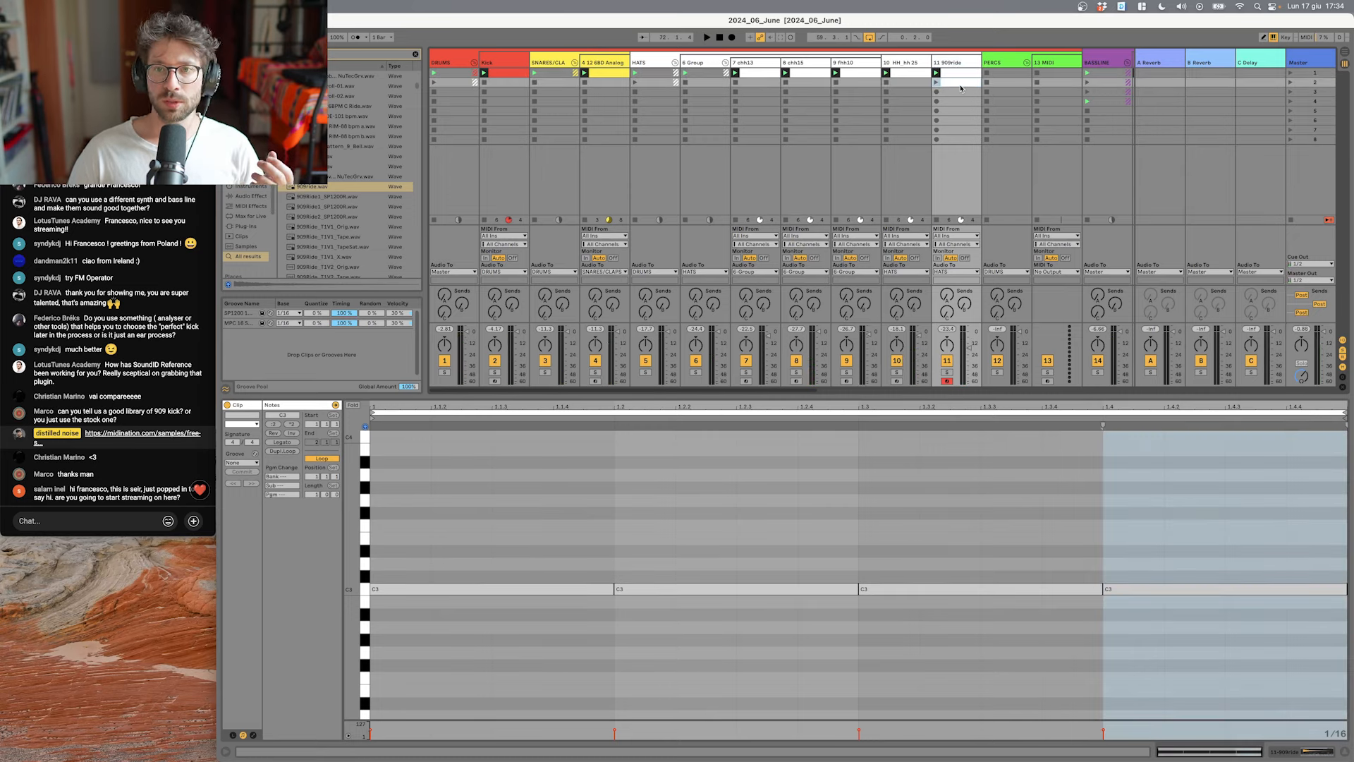
Step: Halve the first C3 note in the duplicated 909ride clip and duplicate it to fill the bar with eighth notes
left_click(565, 591)
left_click_drag(610, 589, 481, 587)
key("super+d")
key("super+d")
key("super+d")
key("super+d")
key("super+d")
key("super+d")
key("super+d")
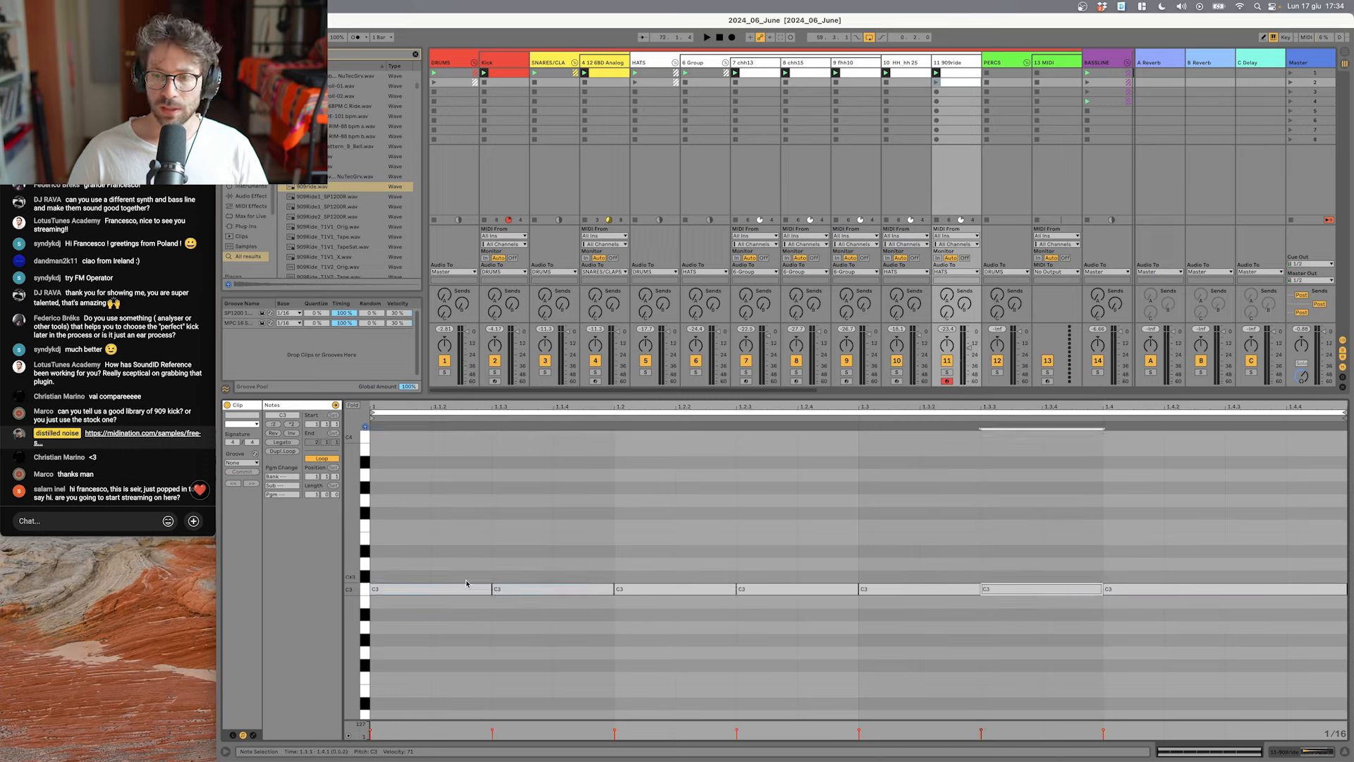
Step: Lower the velocity of the second C3 ride note and repeat the first two notes across the bar during playback
left_click(497, 589)
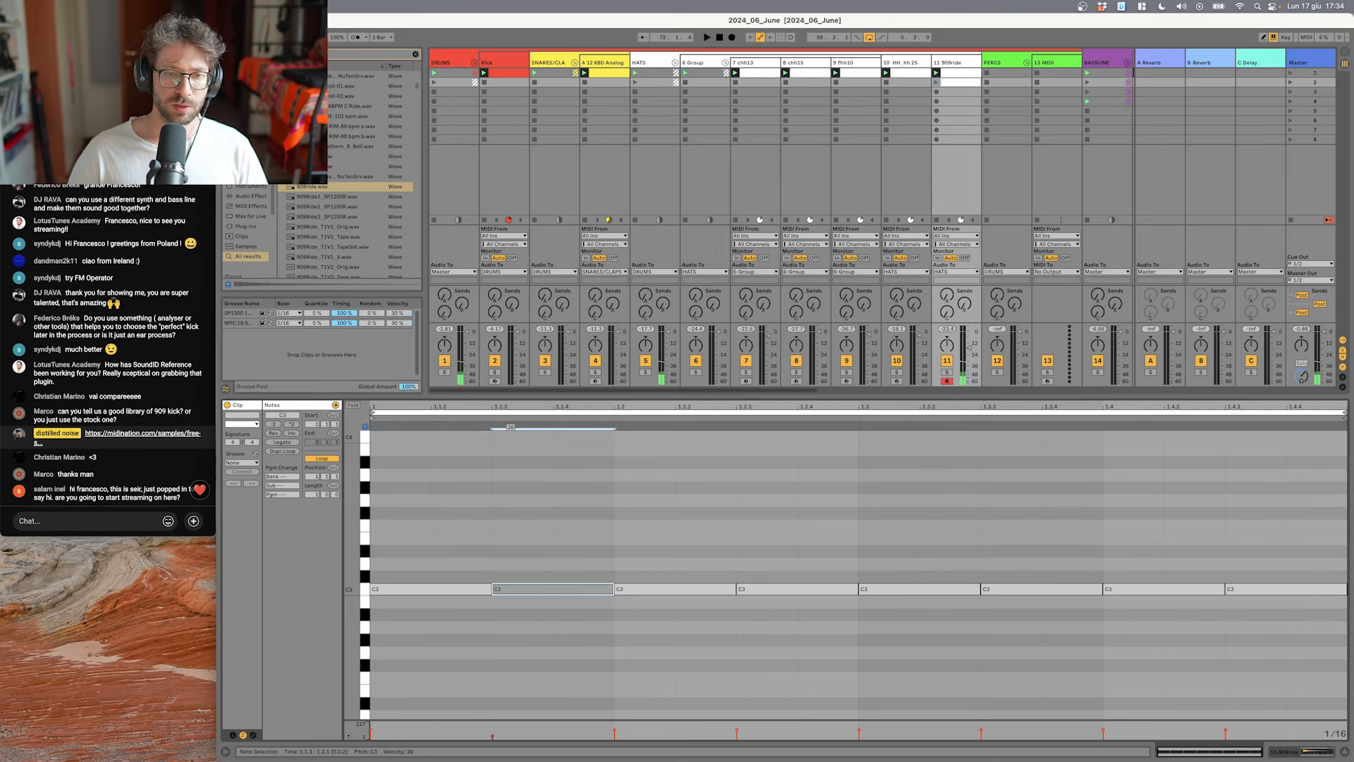
key("space")
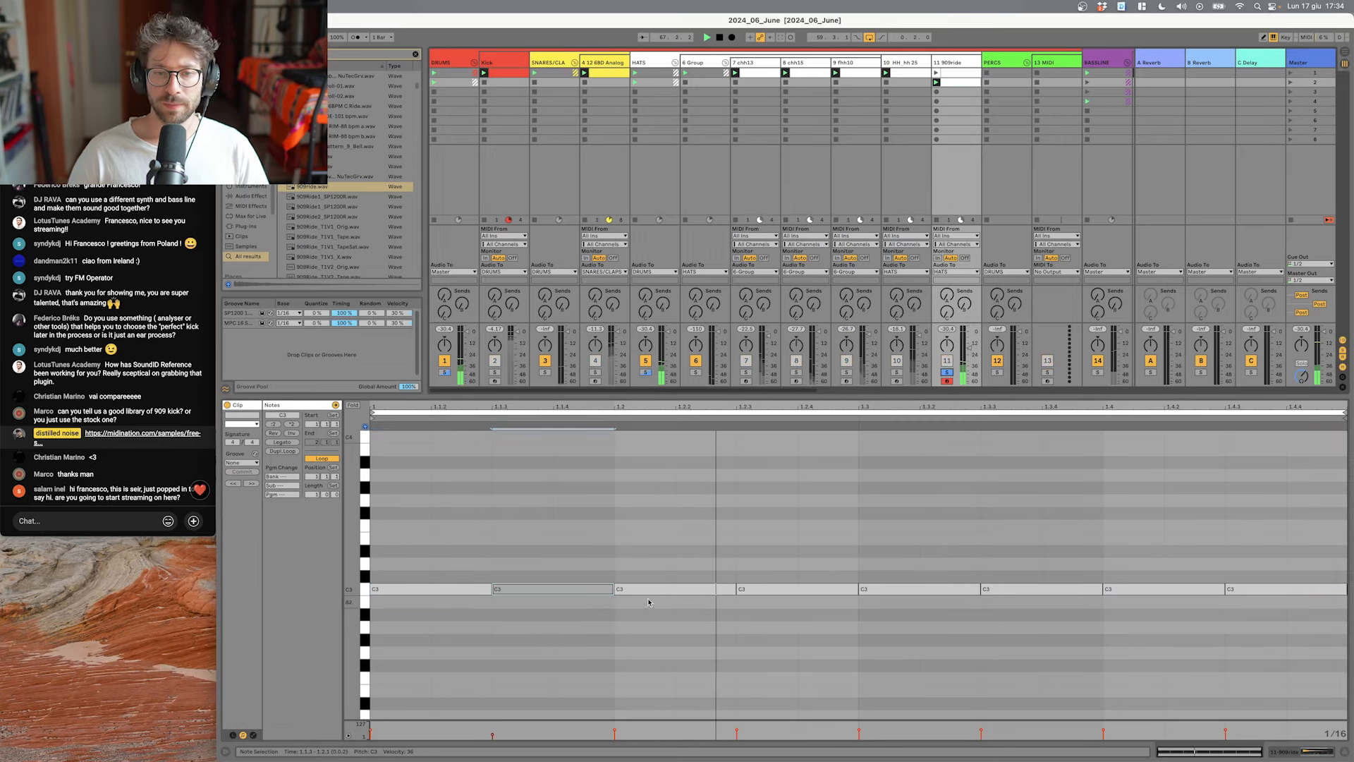
left_click_drag(606, 562, 359, 706)
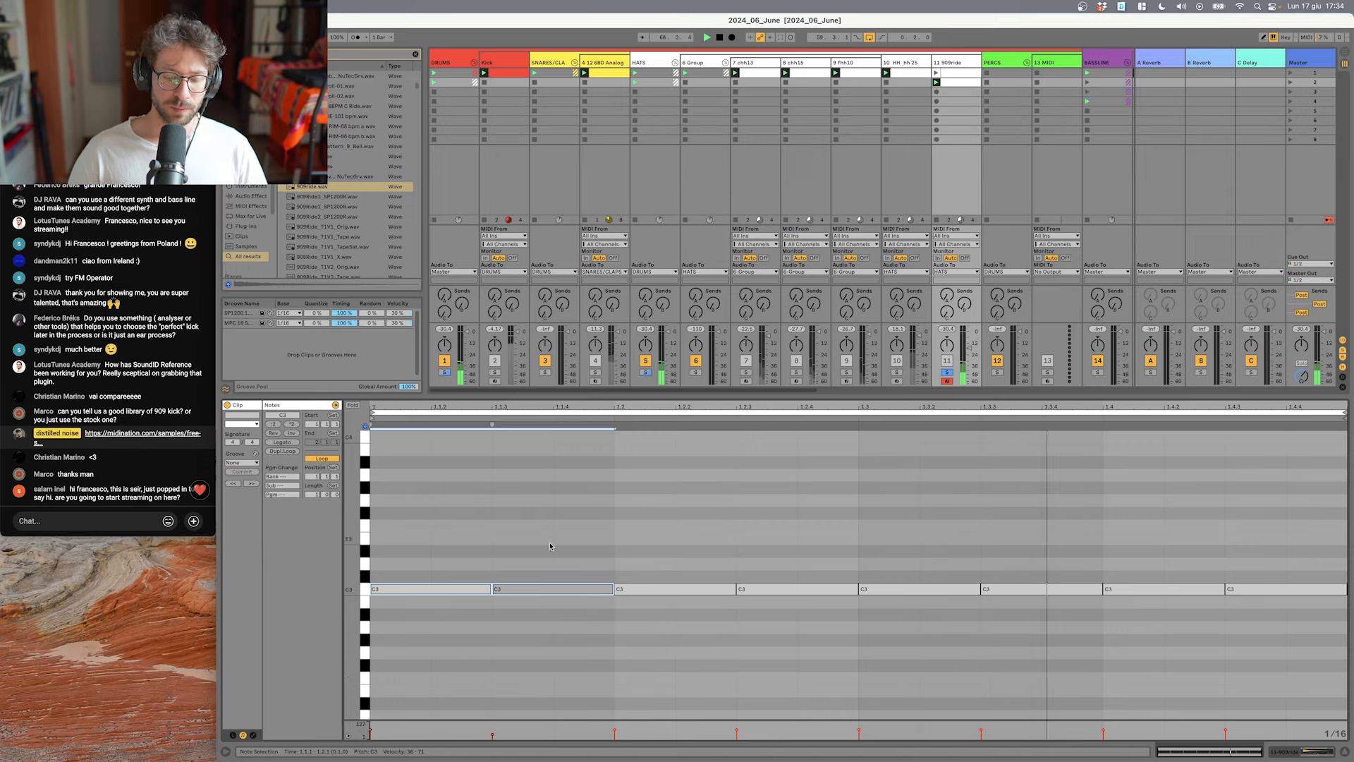
key("super+d")
key("super+d")
key("super+d")
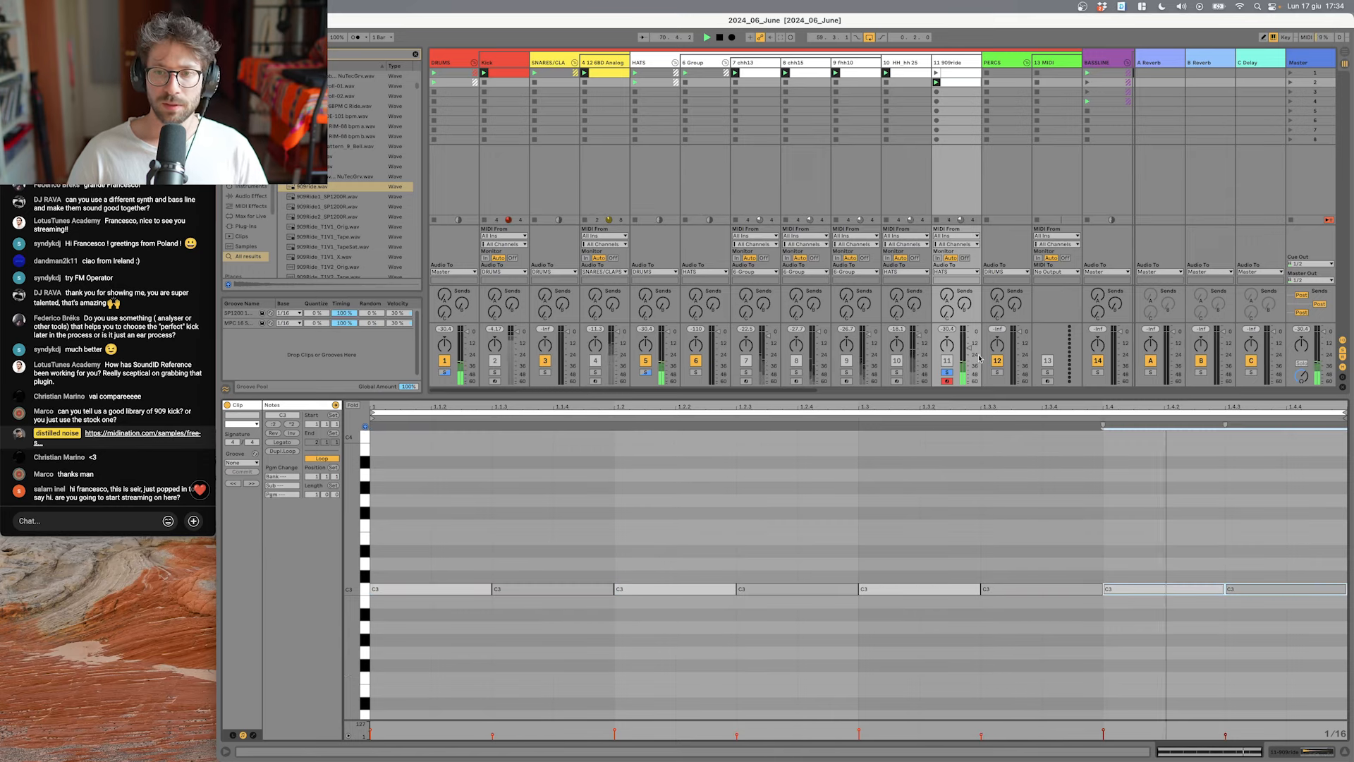
Step: Unsolo the 909ride track during playback and launch its first clip
left_click(946, 372)
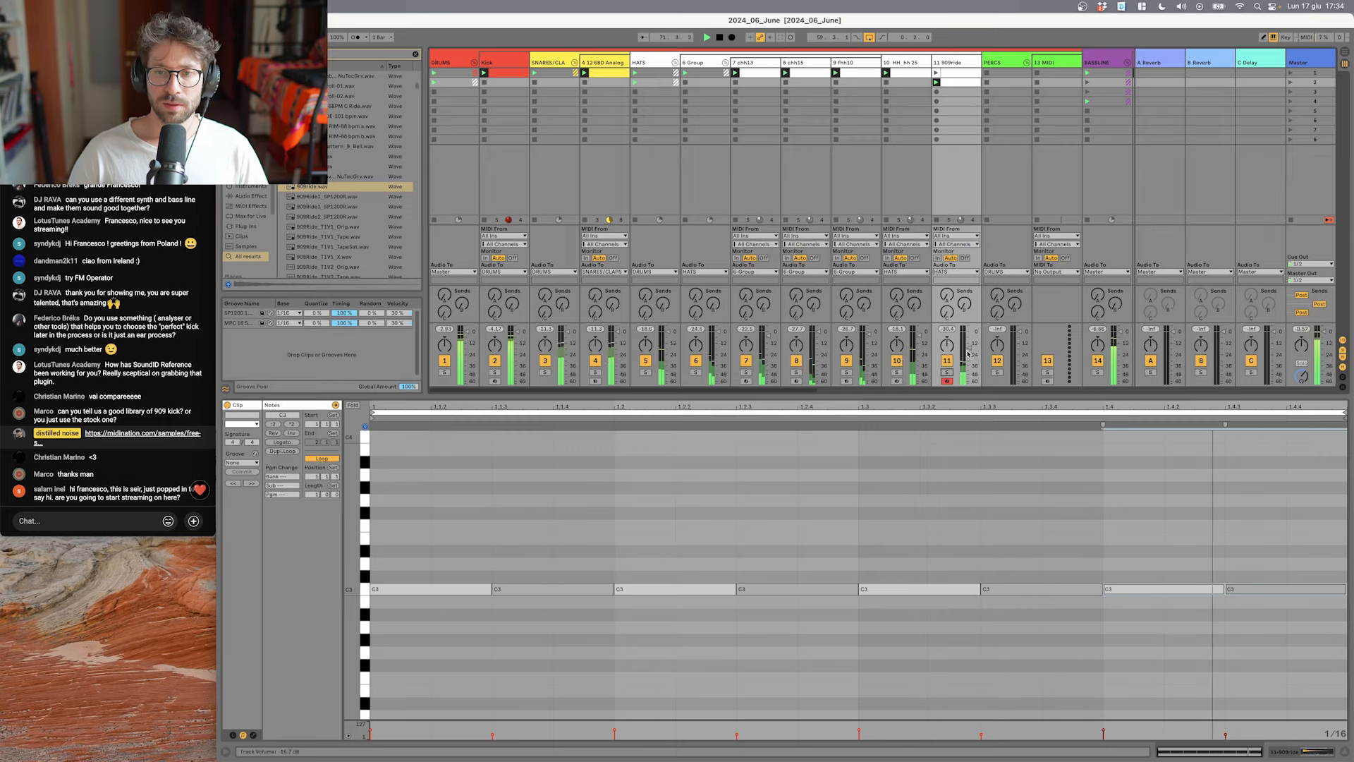
left_click(936, 74)
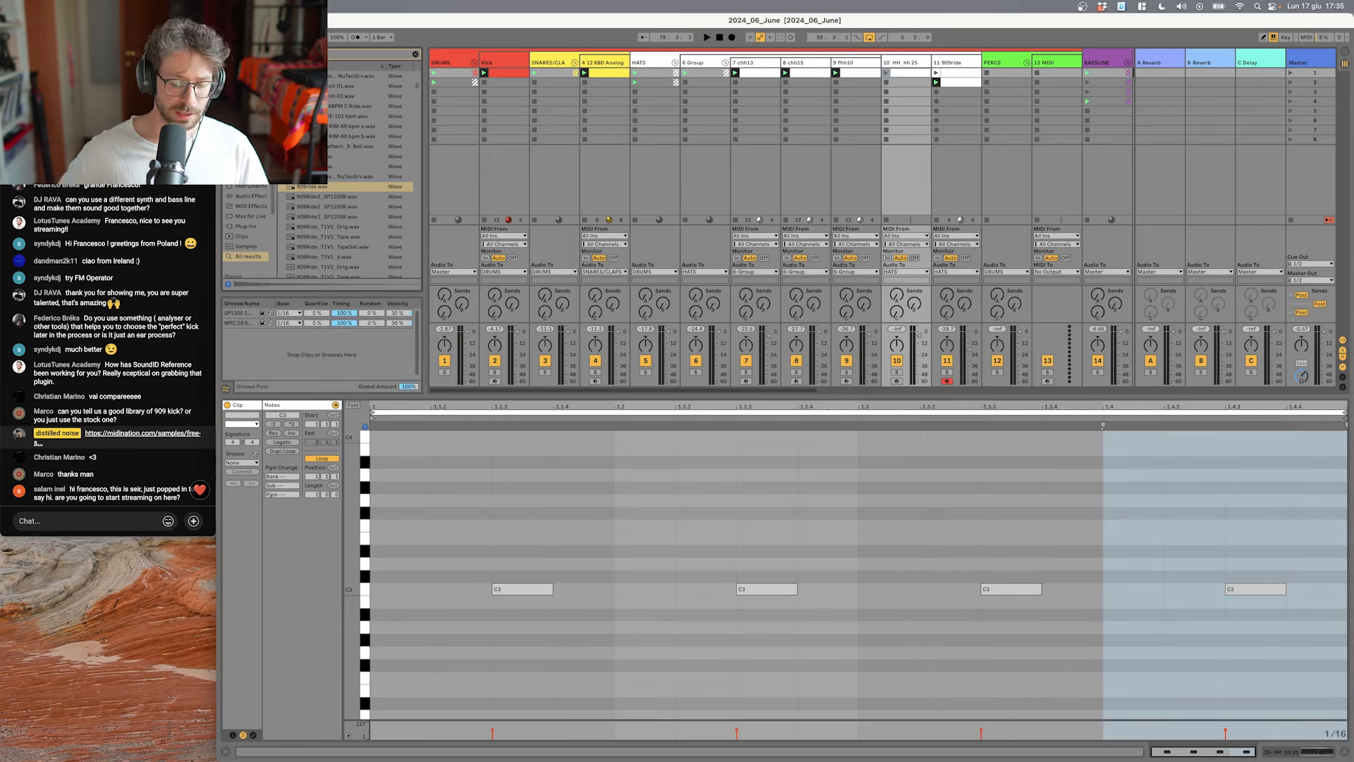
Step: Search for 909 samples, load 909HH3_SP1200R.wav onto hi-hat track 10, and play it with the full beat
key("super+f")
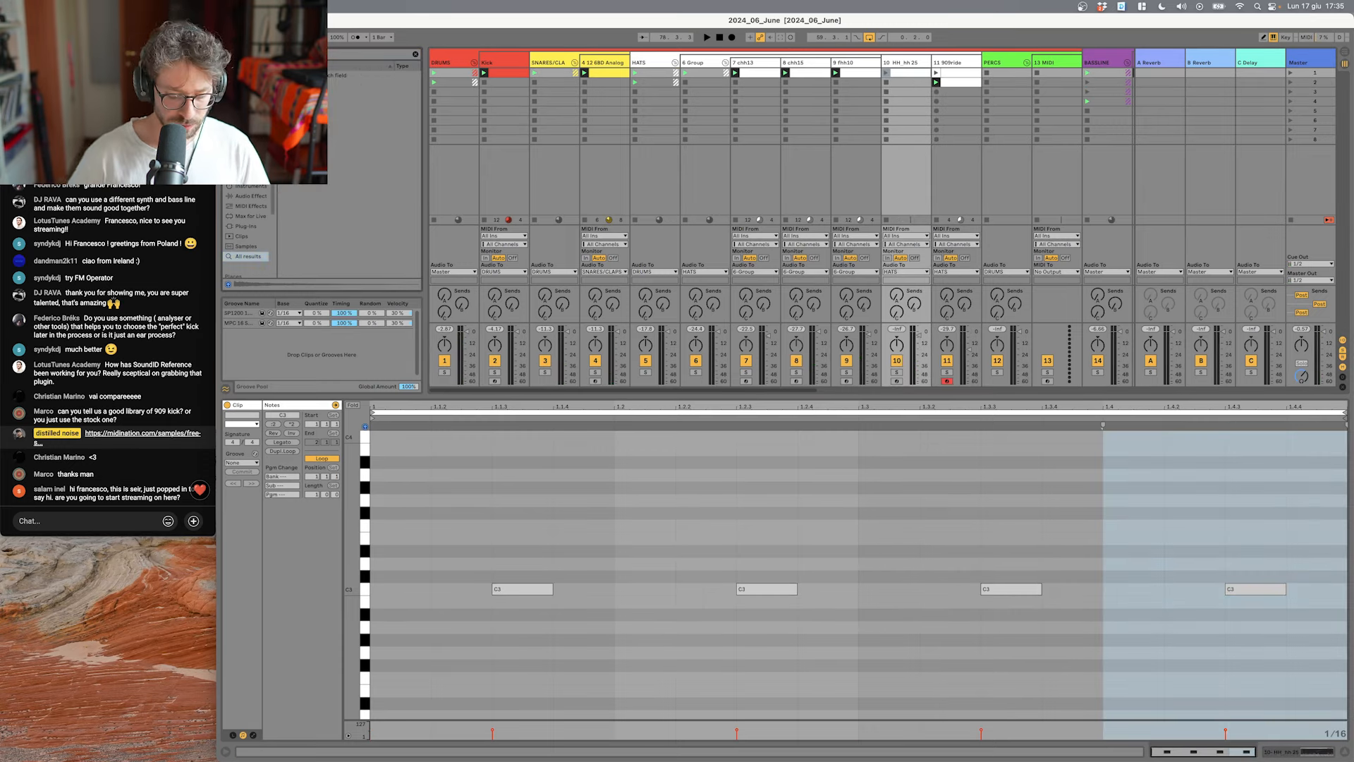
type("909")
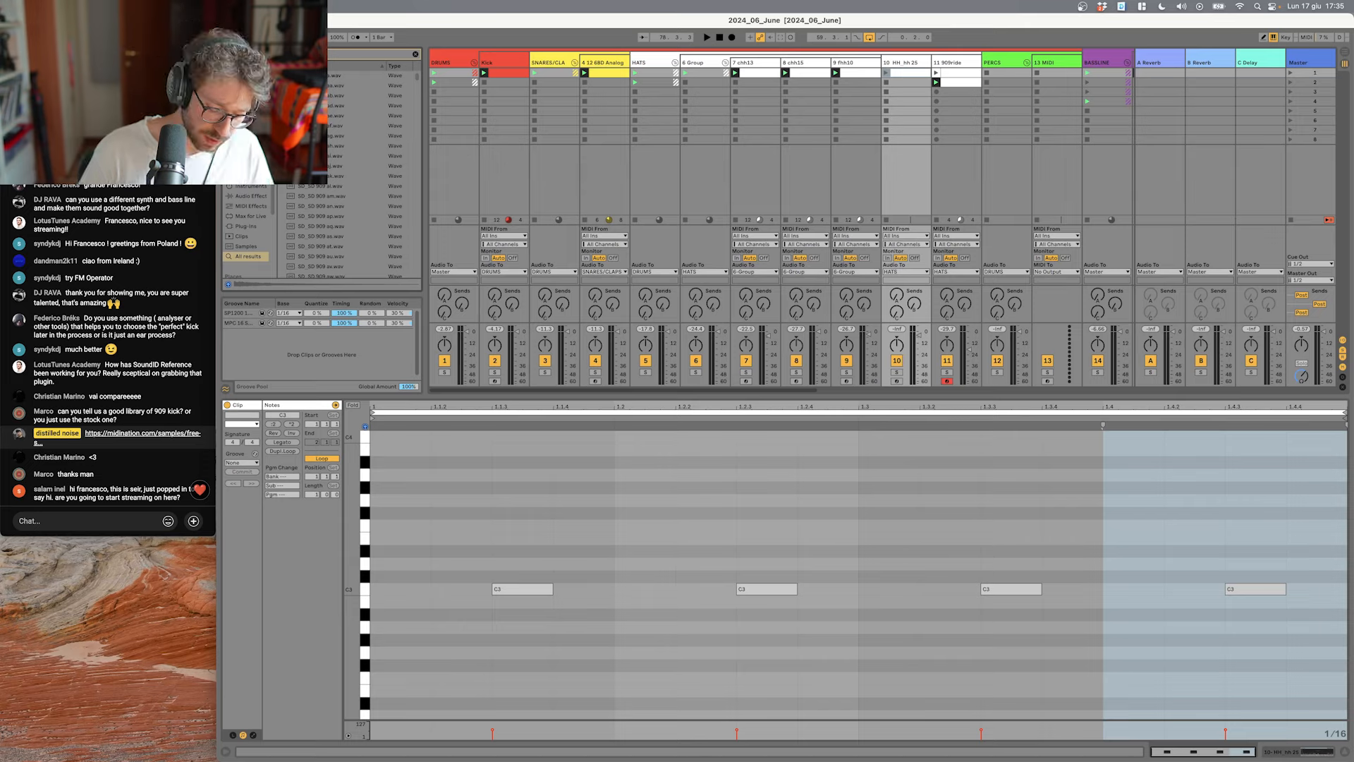
left_click(332, 199)
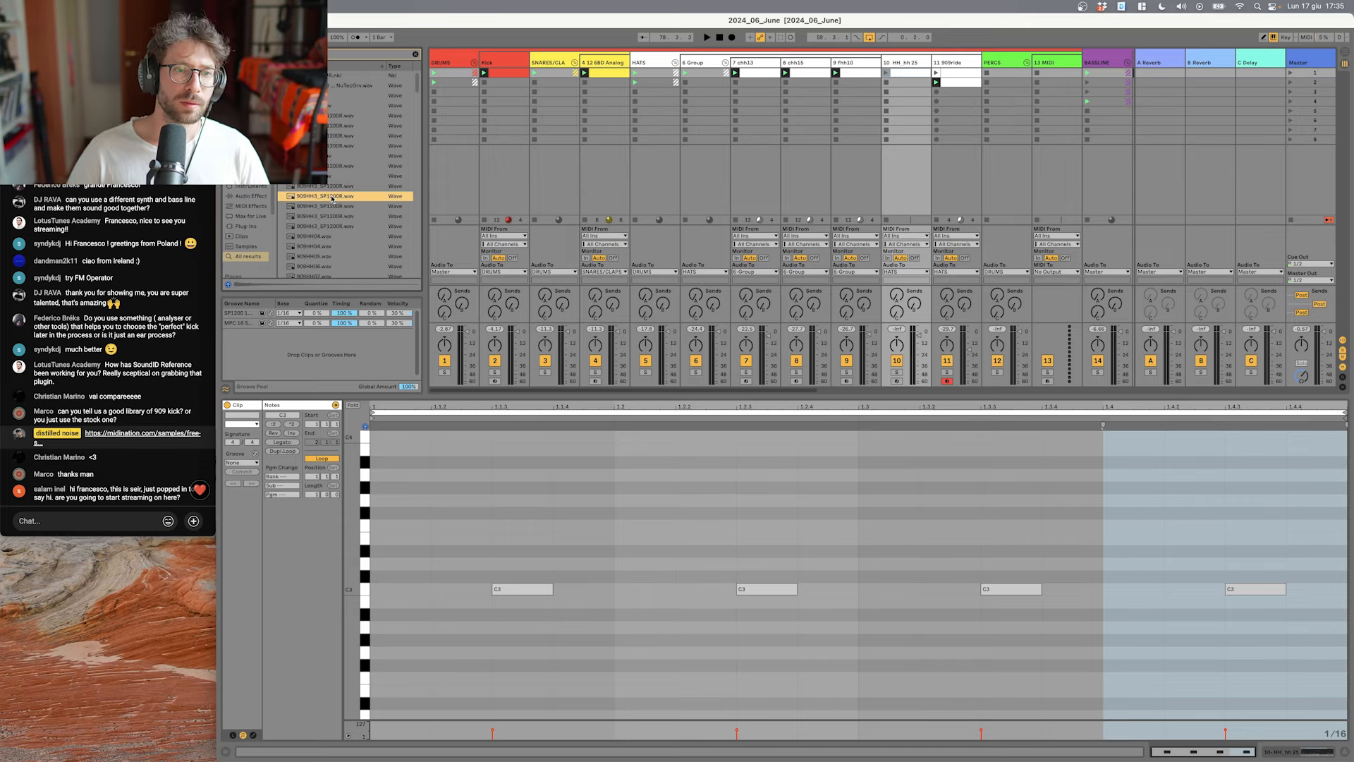
double_click(331, 196)
key("space")
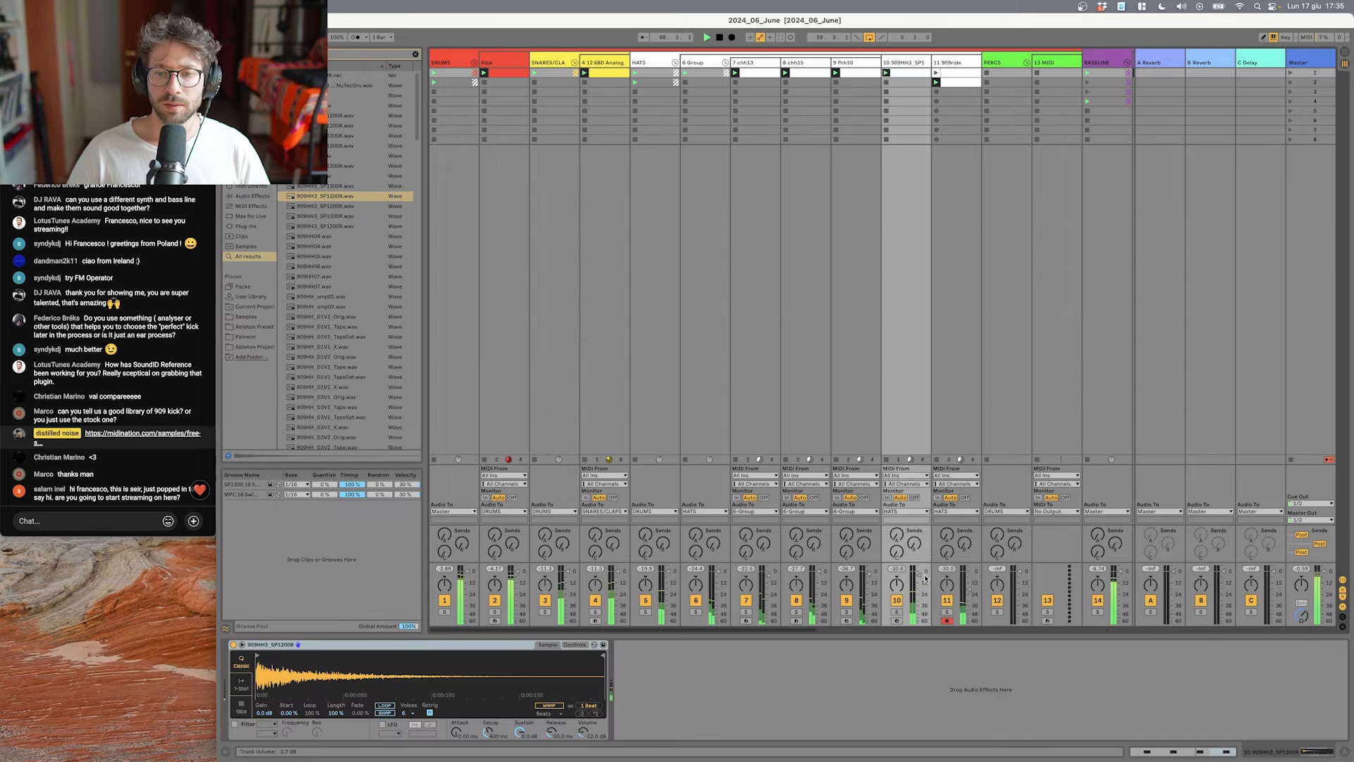
left_click(498, 60)
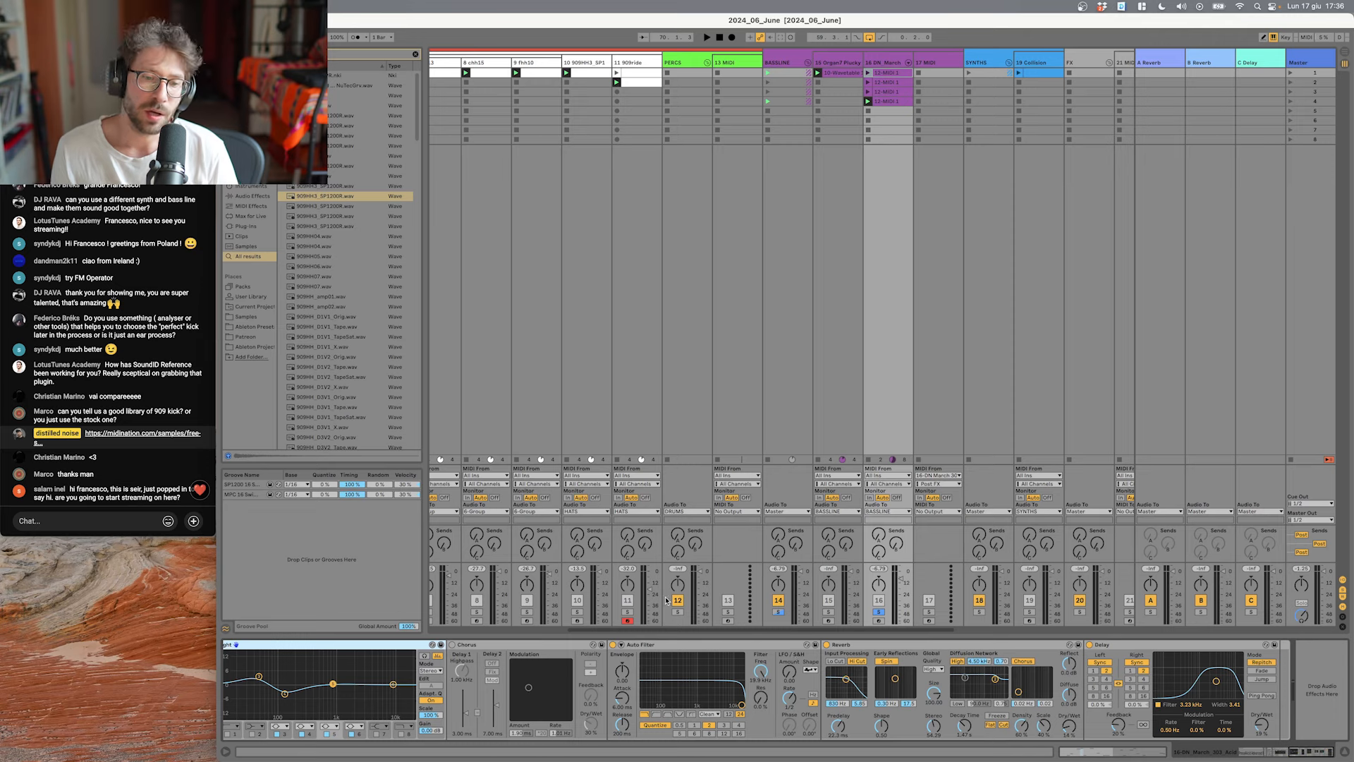
Step: Shift the input filter of the Reverb on bassline track 16 higher, and compare the sound with the reverb bypassed and active
left_click_drag(846, 679, 854, 679)
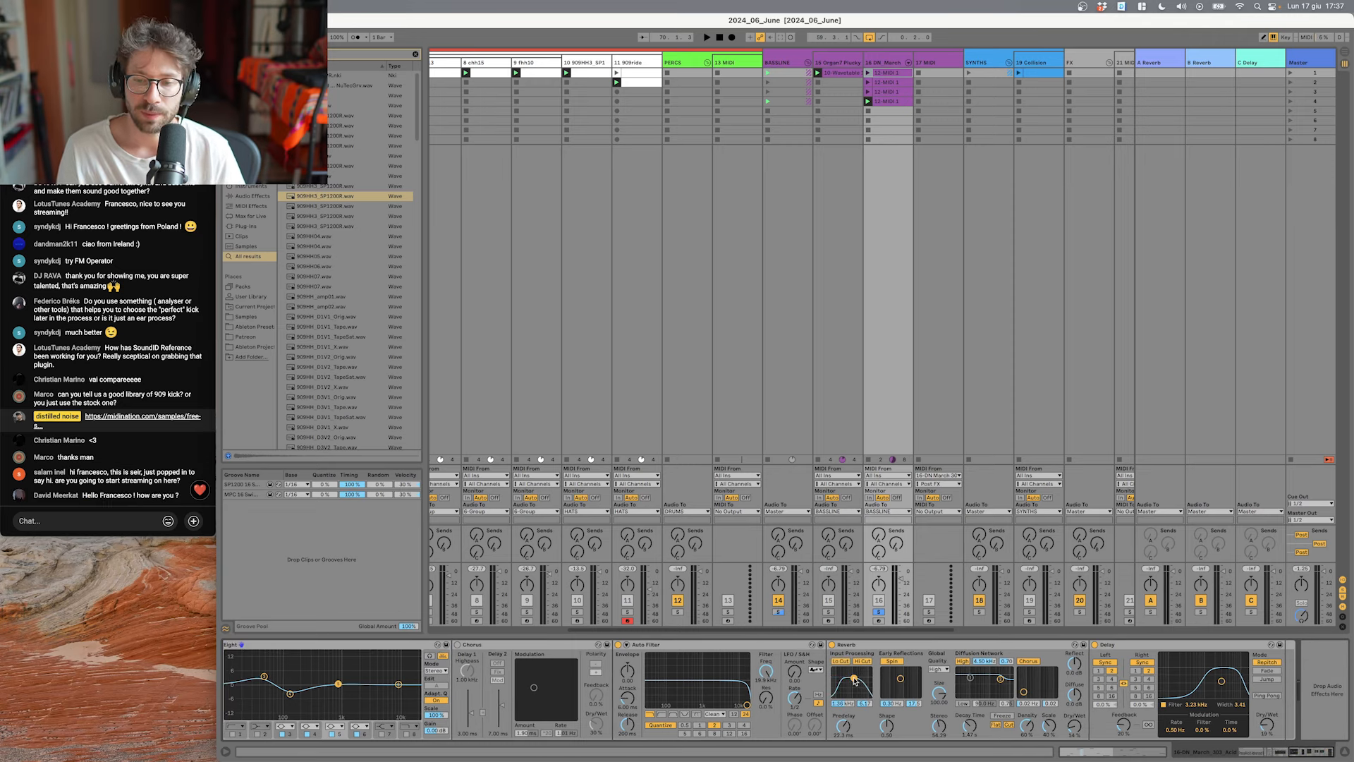
key("space")
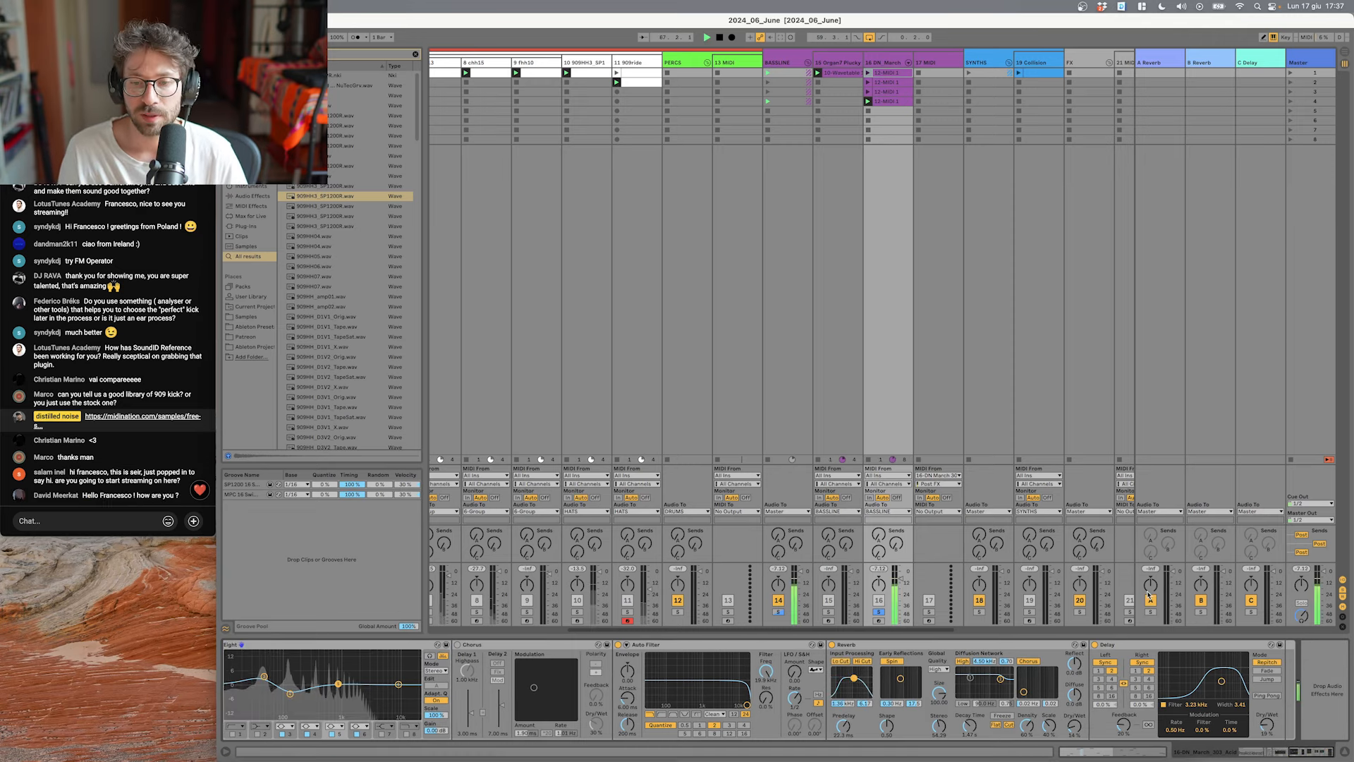
left_click_drag(850, 683, 858, 677)
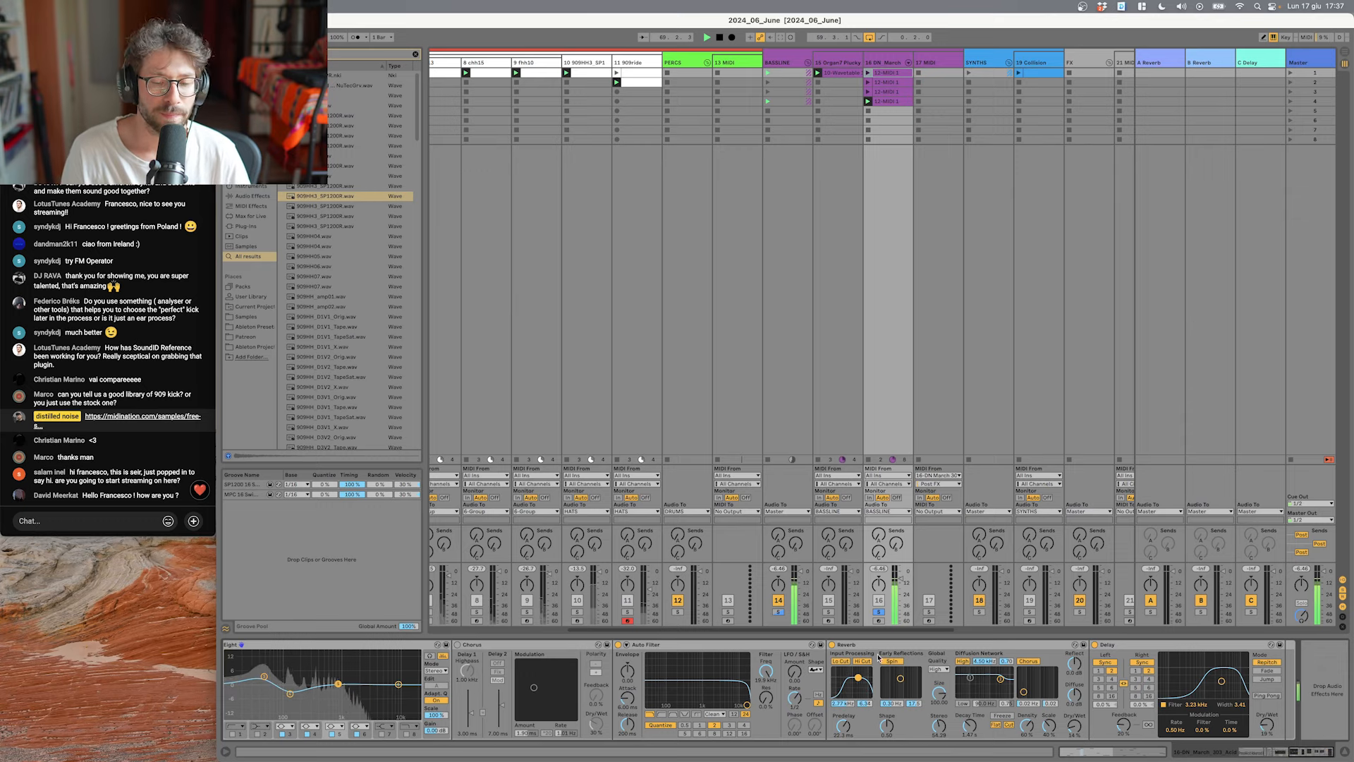
left_click(832, 644)
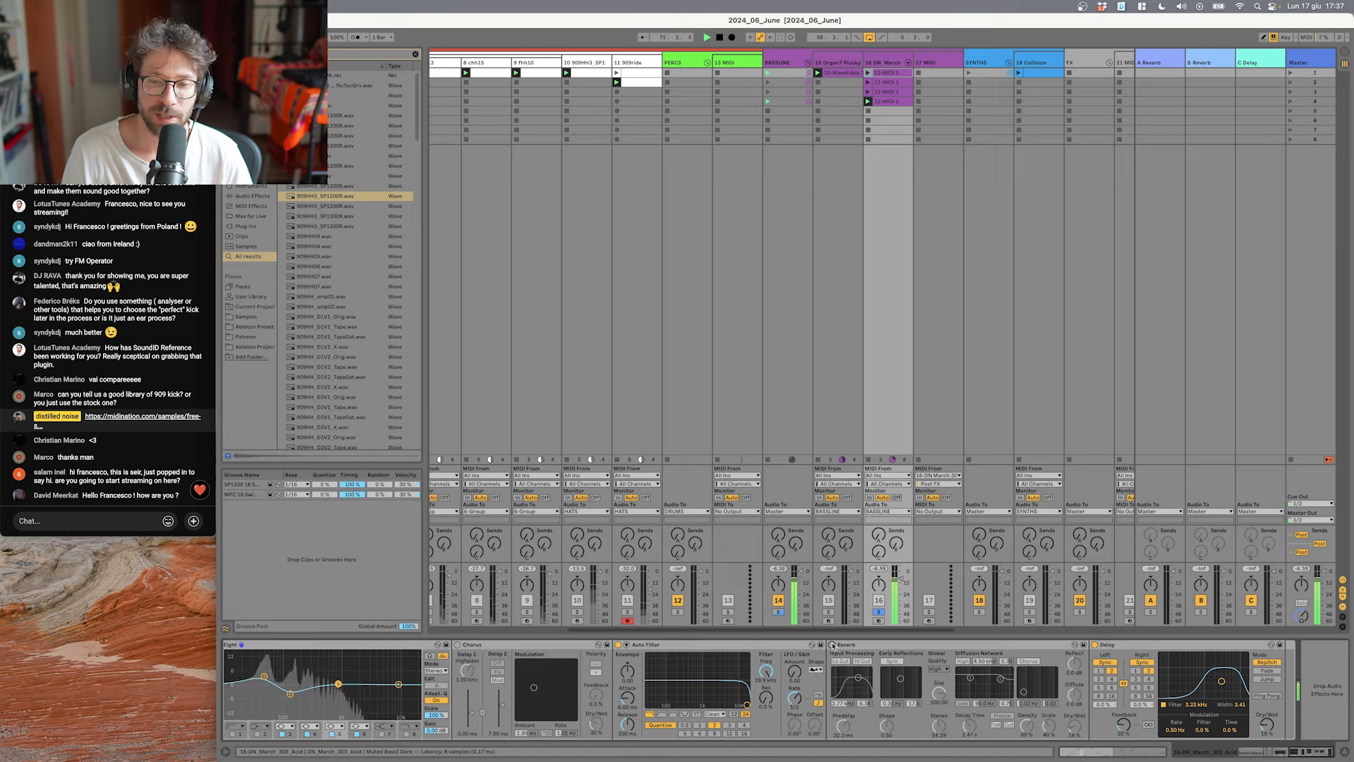
left_click(832, 644)
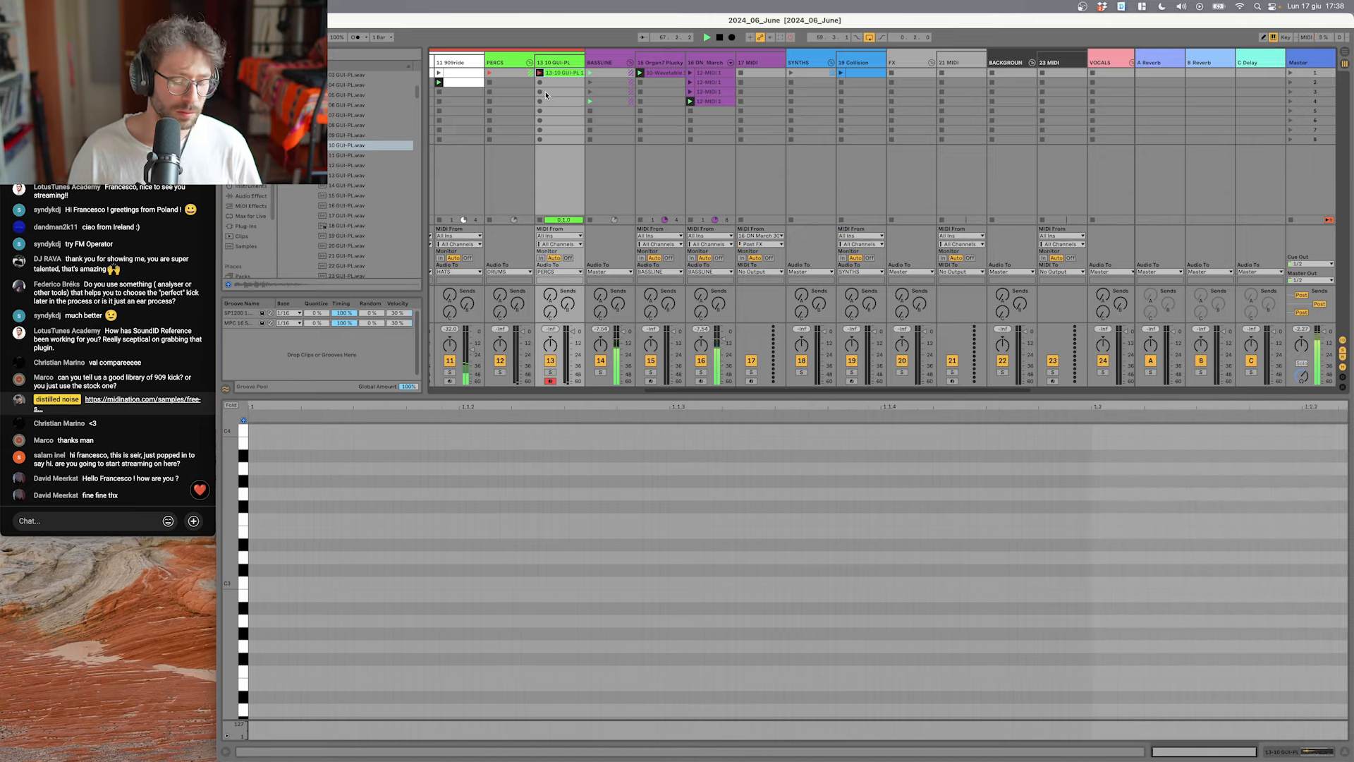
Step: Record a syncopated C3 percussion pattern into the first clip of the 10 GUI-PL track during playback
key("a")
key("a")
key("a")
key("a")
key("a")
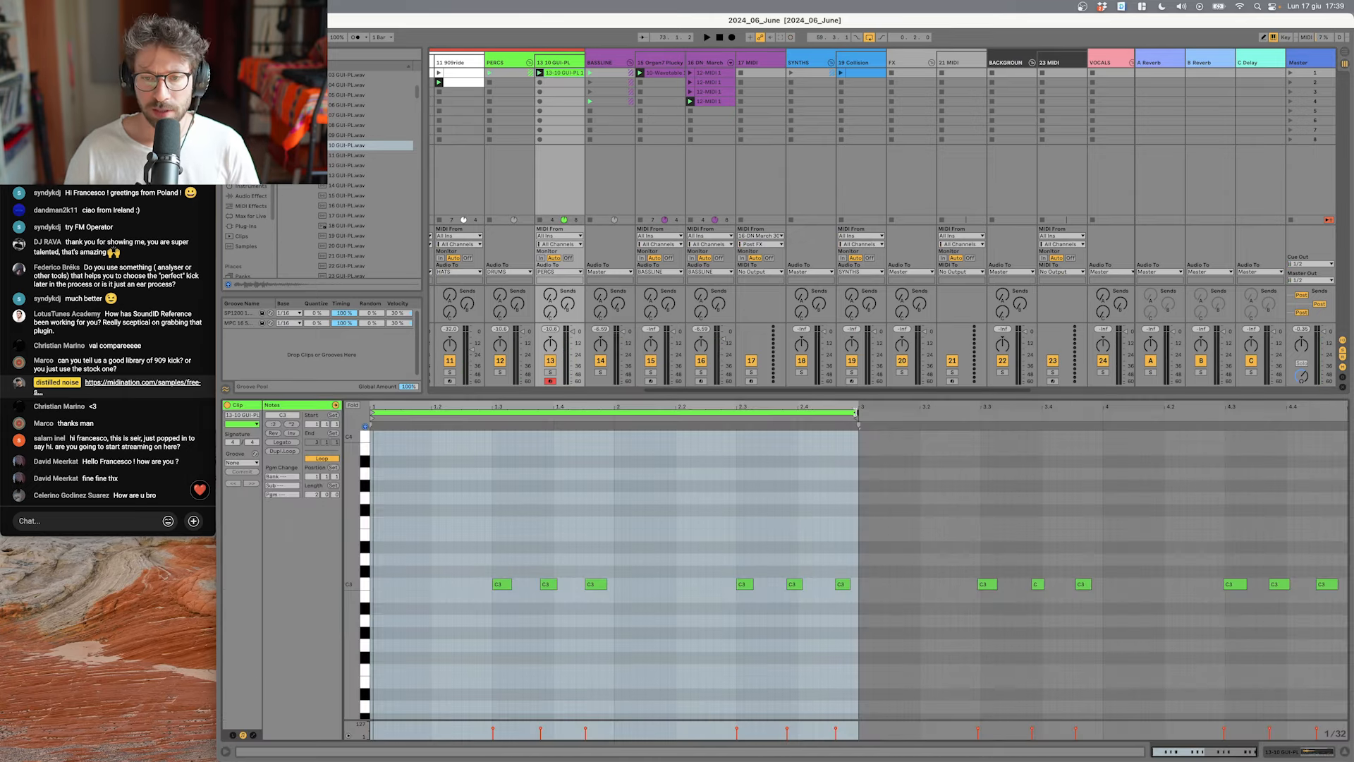
Step: Add the Decimort 2 plug-in to the 10 GUI-PL percussion track
left_click(793, 584)
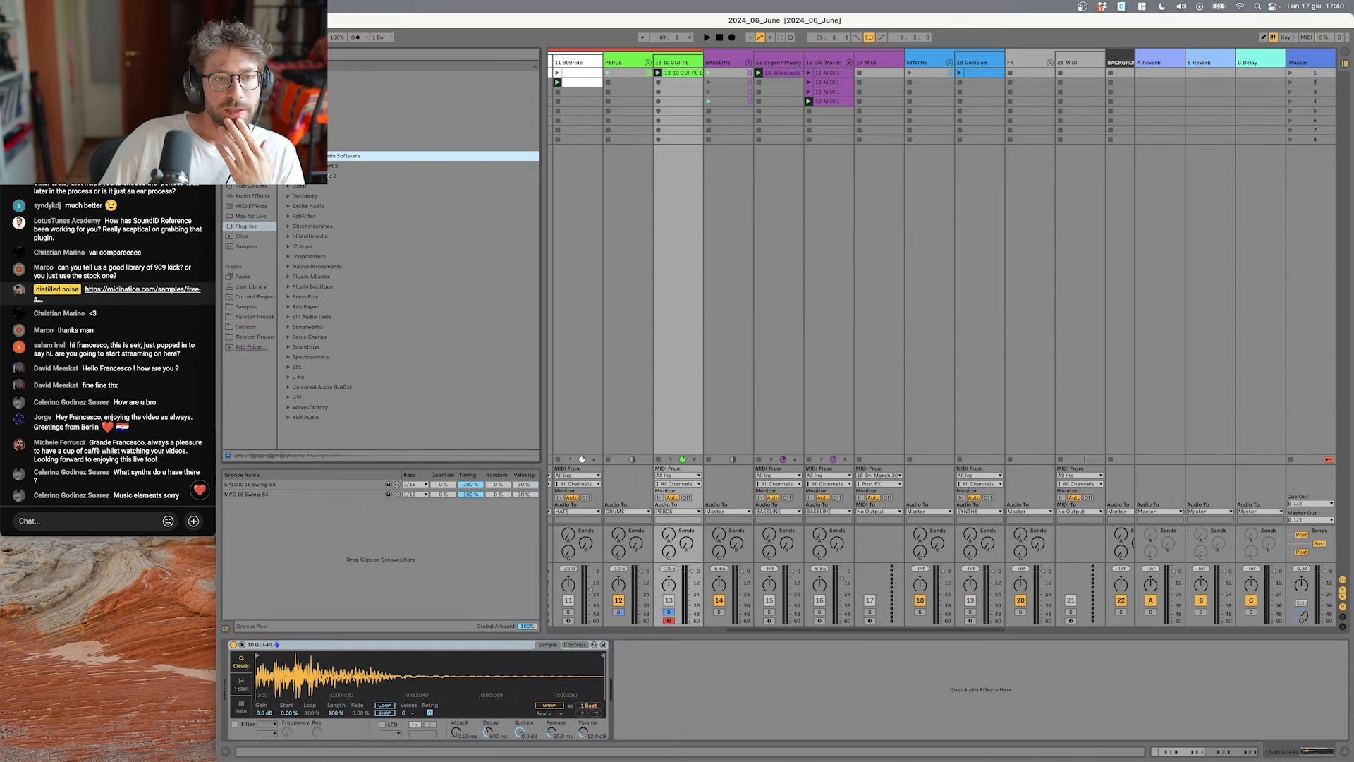
left_click(328, 168)
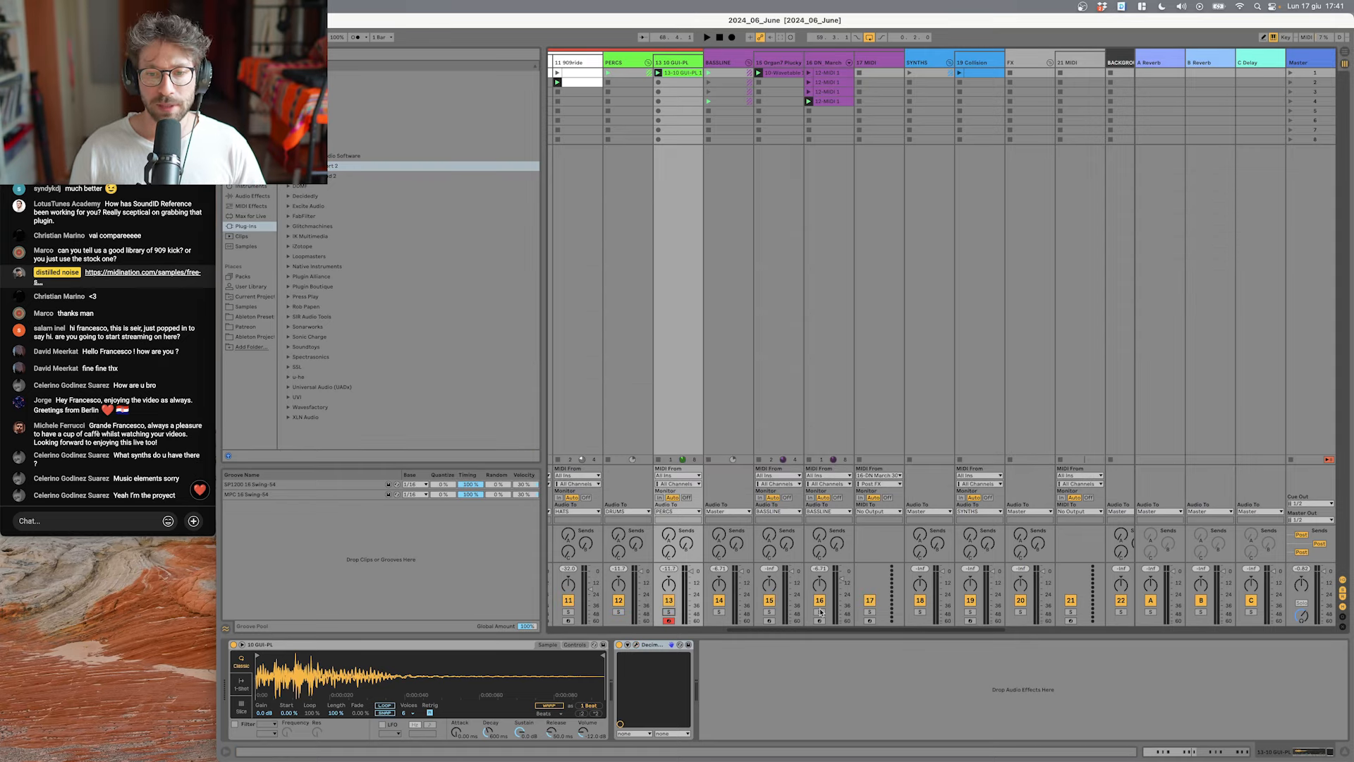
Step: Compare bassline track 16 with Decimort 2 bypassed and active, set its output volume to +0.3 dB and adjust its dry/wet mix
left_click(820, 612)
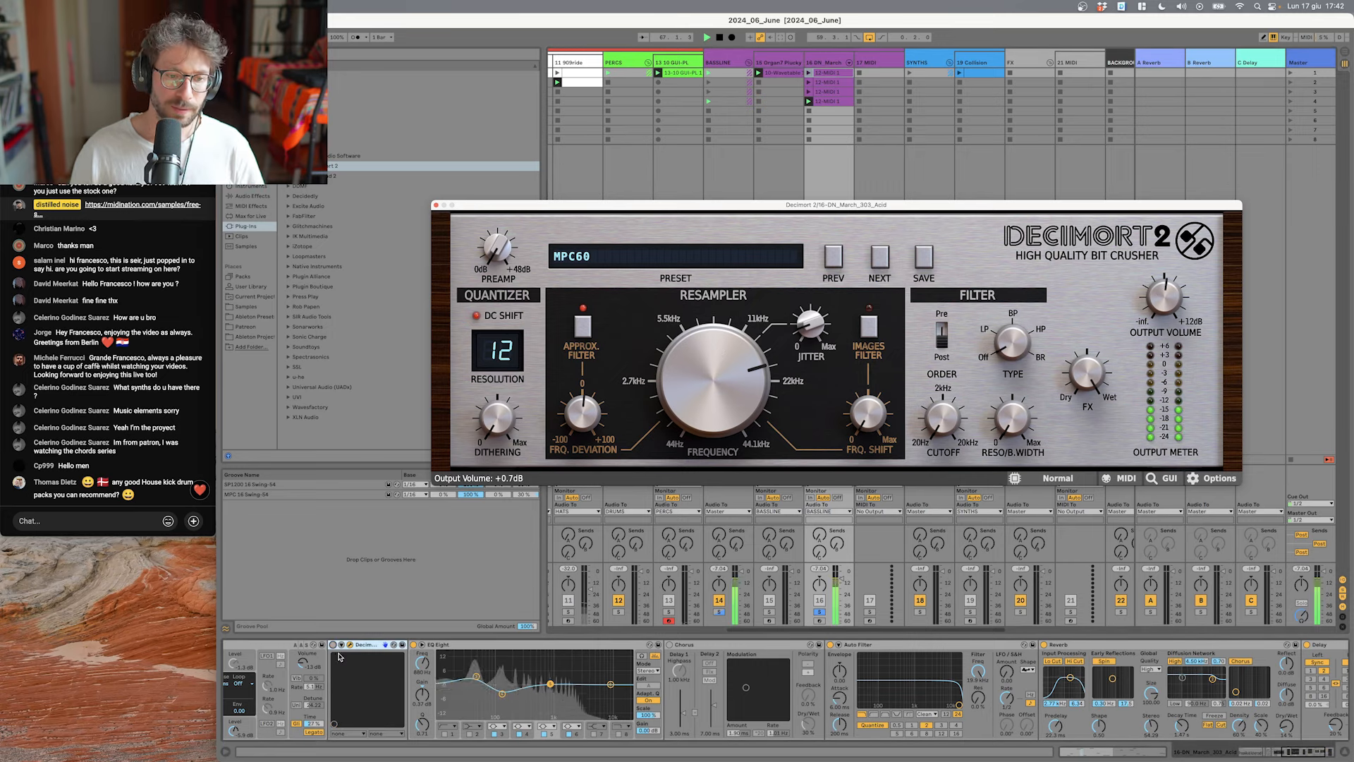
left_click(334, 645)
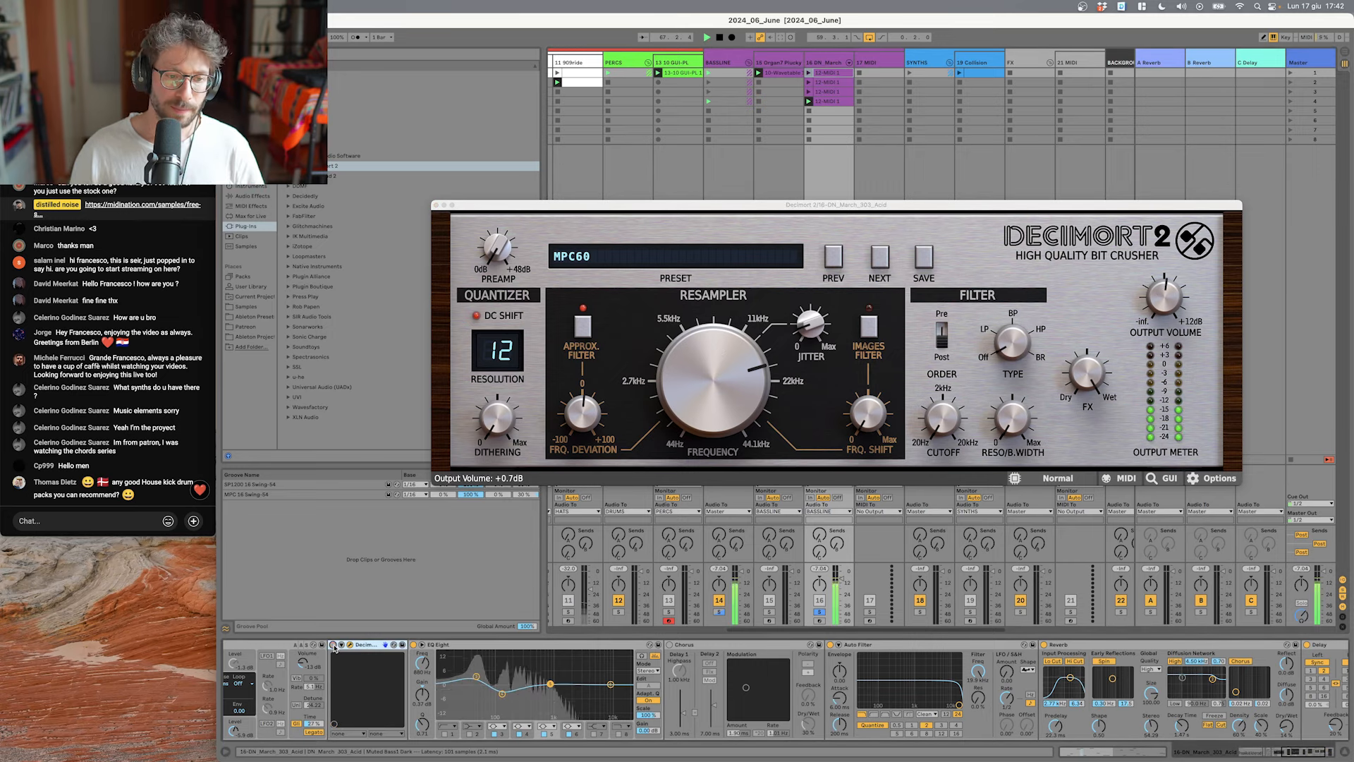
left_click(333, 645)
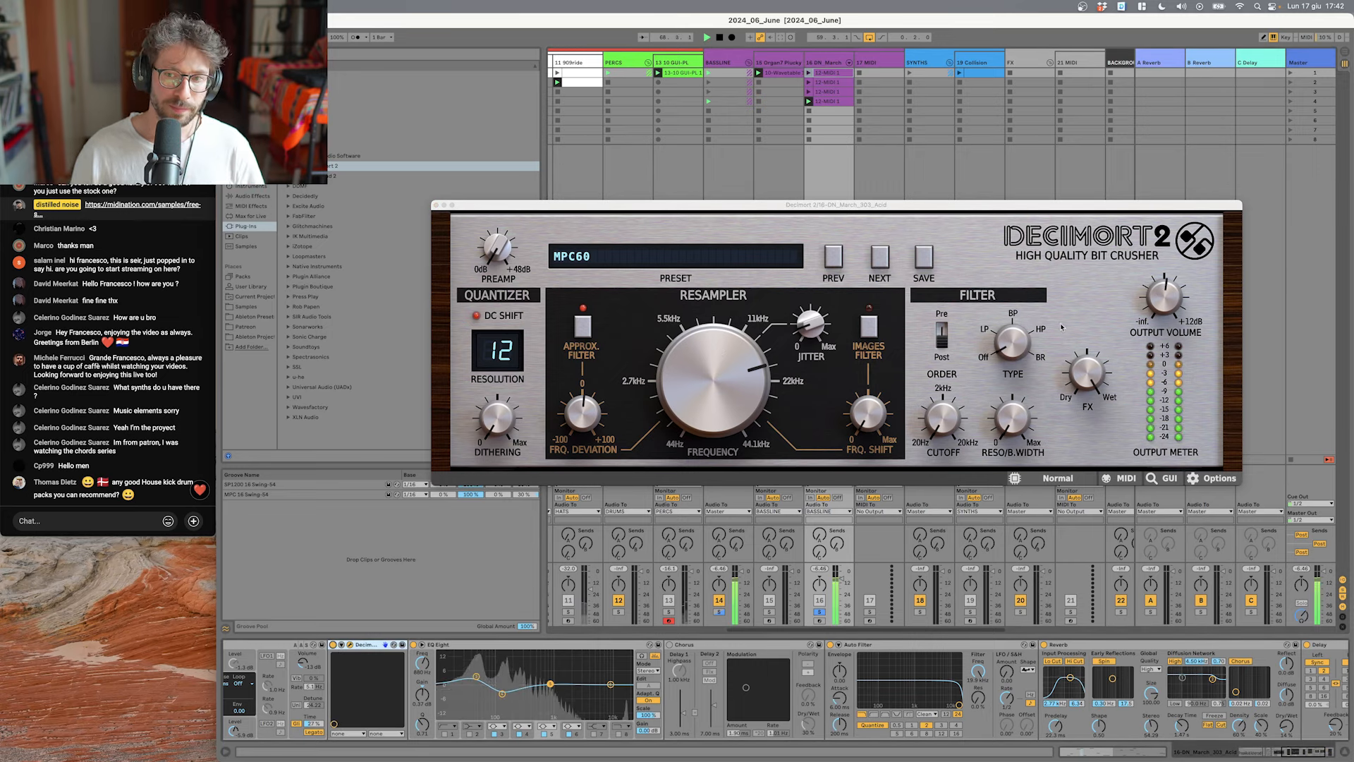
left_click_drag(1147, 299, 1146, 303)
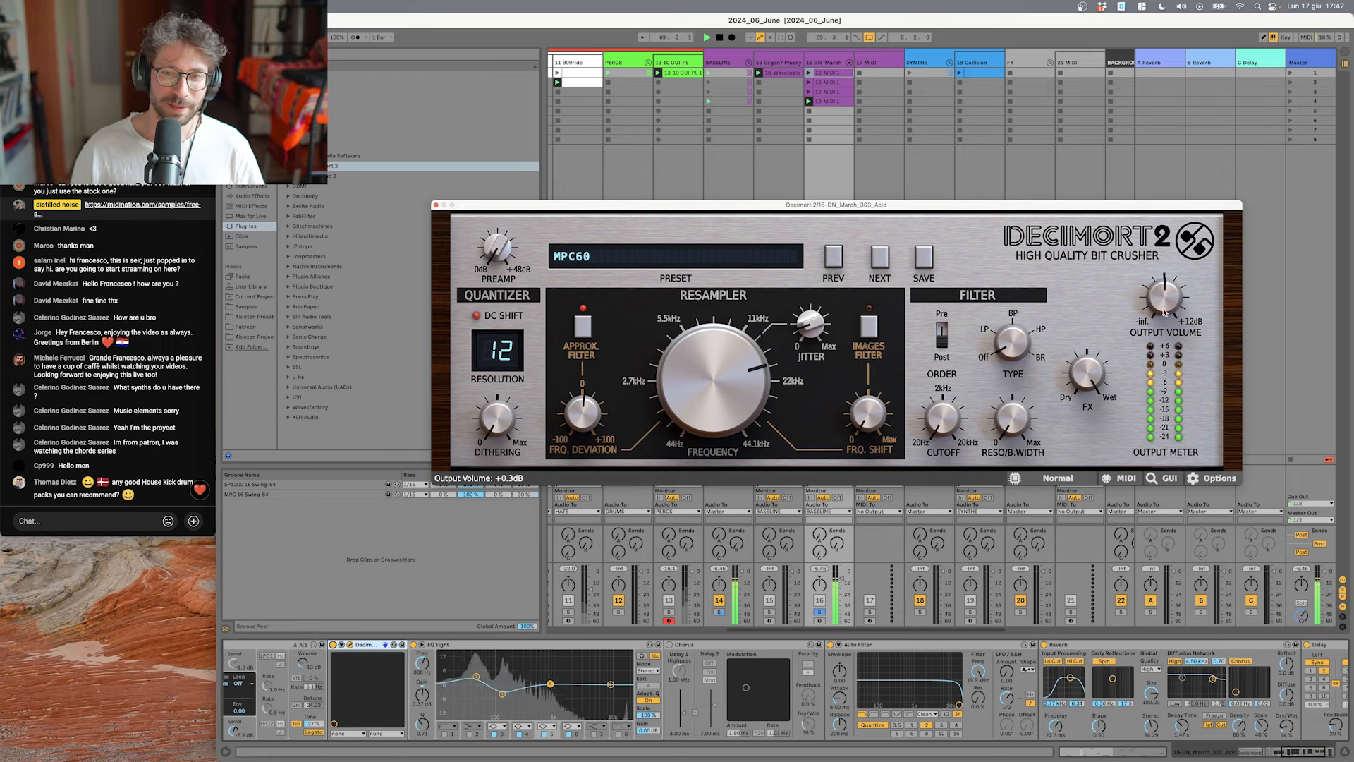
left_click_drag(1091, 381, 1093, 426)
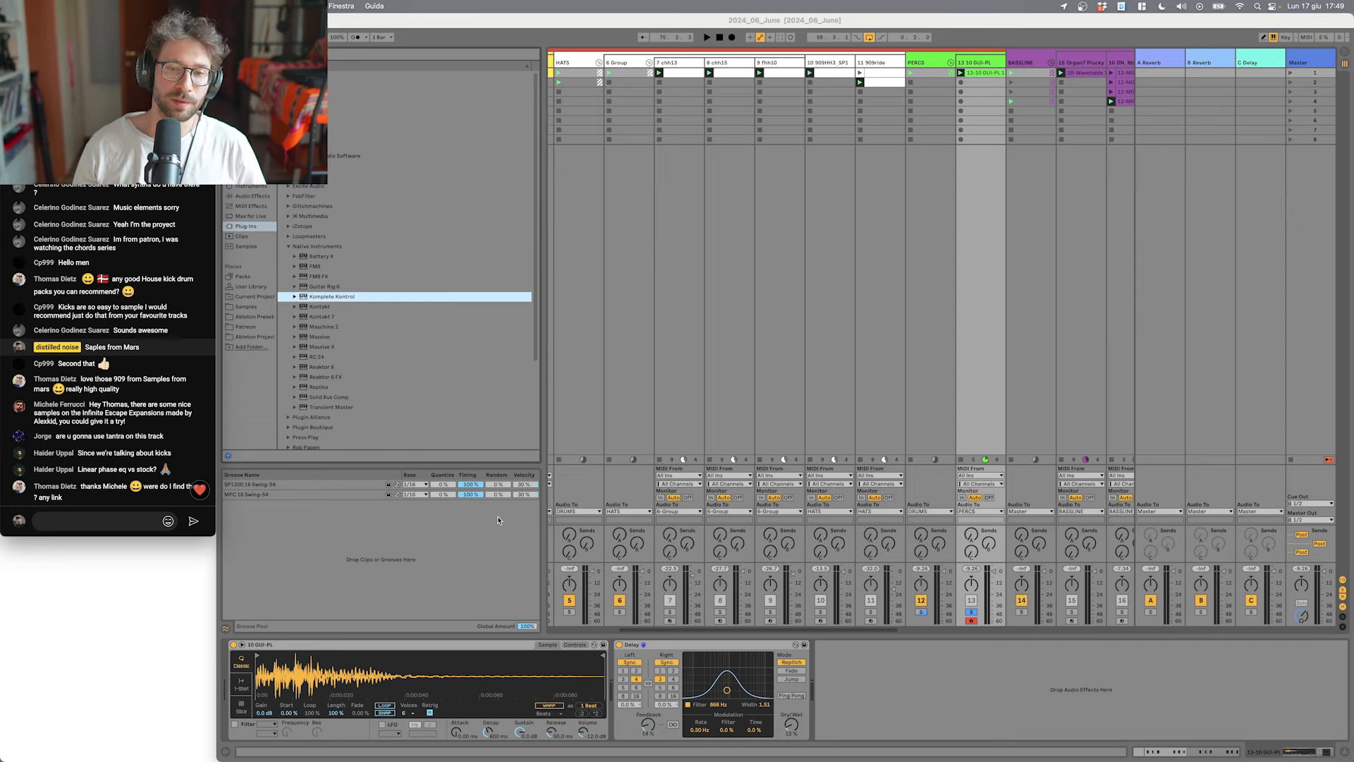
Step: Review the Kick track's EQ Eight and the samples on the chh13, chh15 and fhh10 hi-hat tracks
scroll(604, 568, "left", 4)
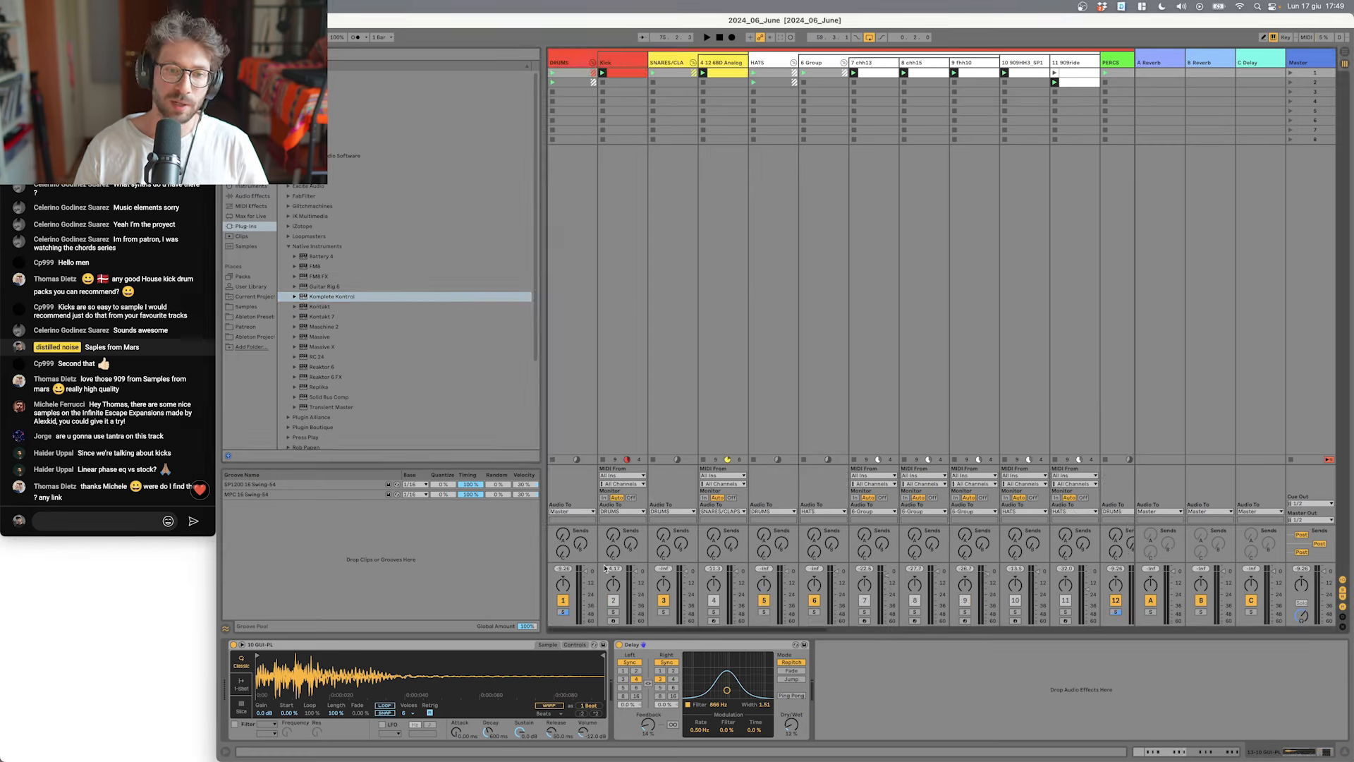
left_click(614, 76)
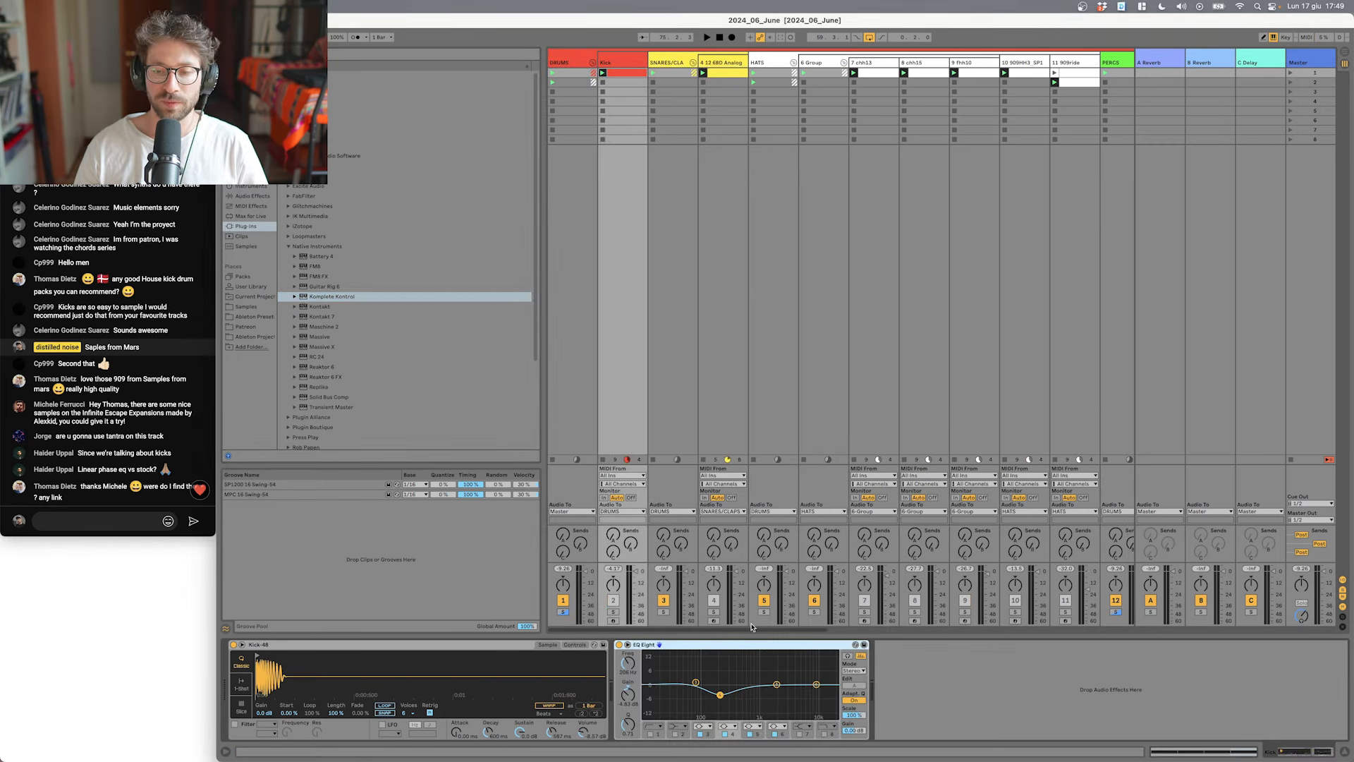
left_click(768, 650)
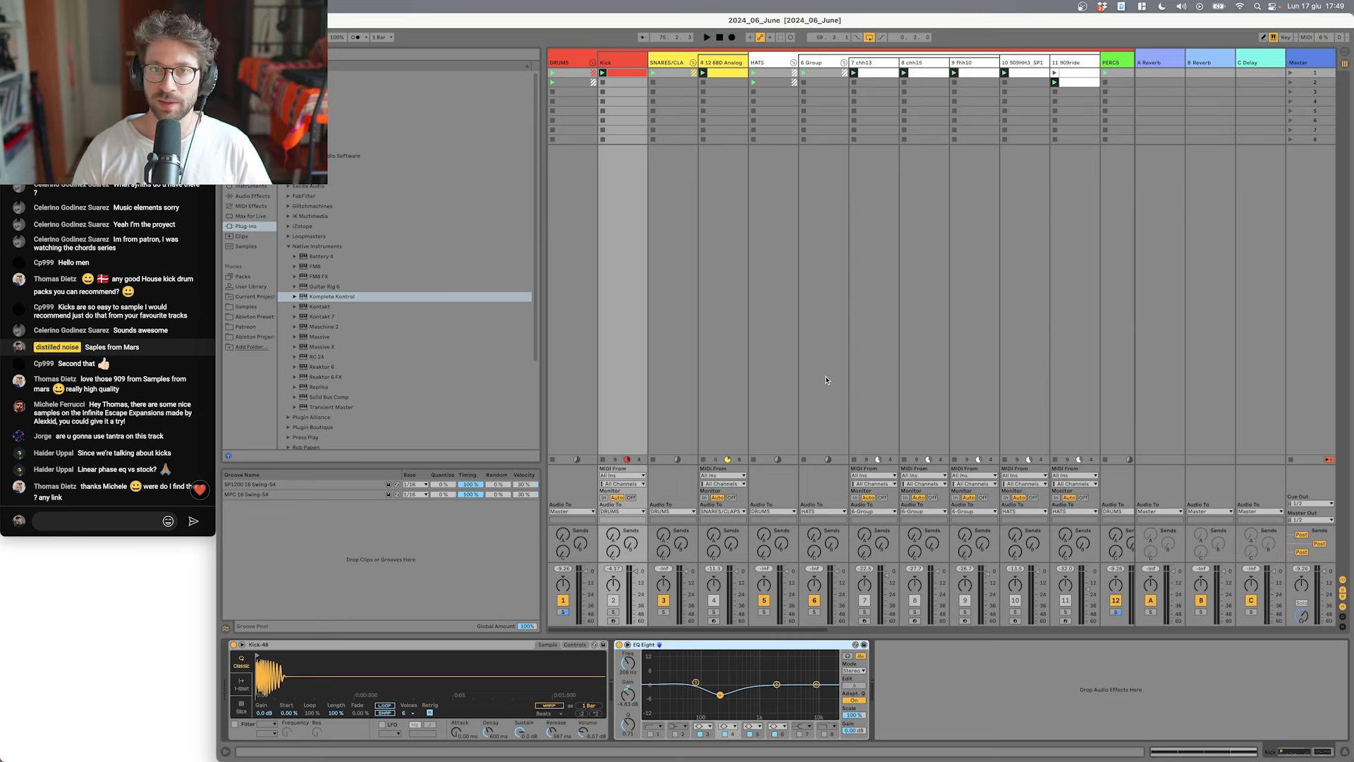
left_click(876, 114)
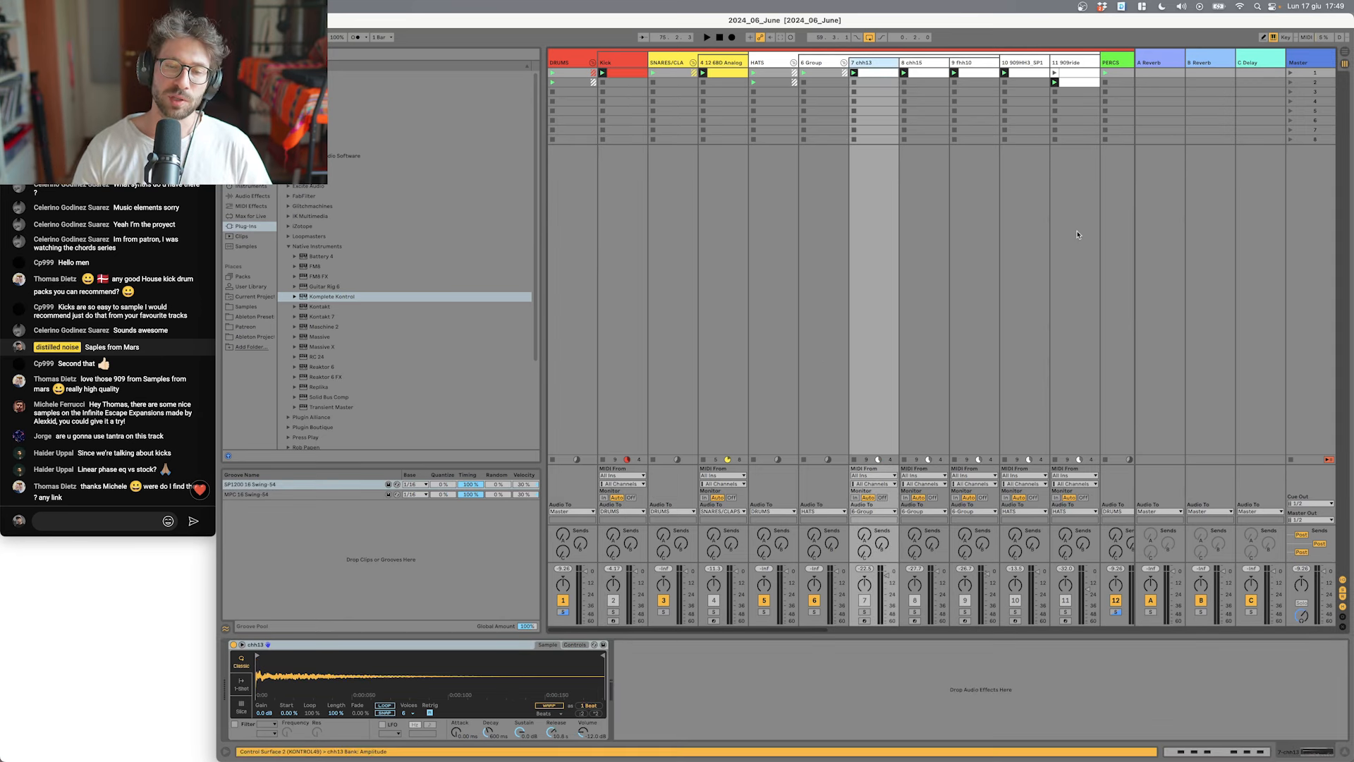
left_click(924, 64)
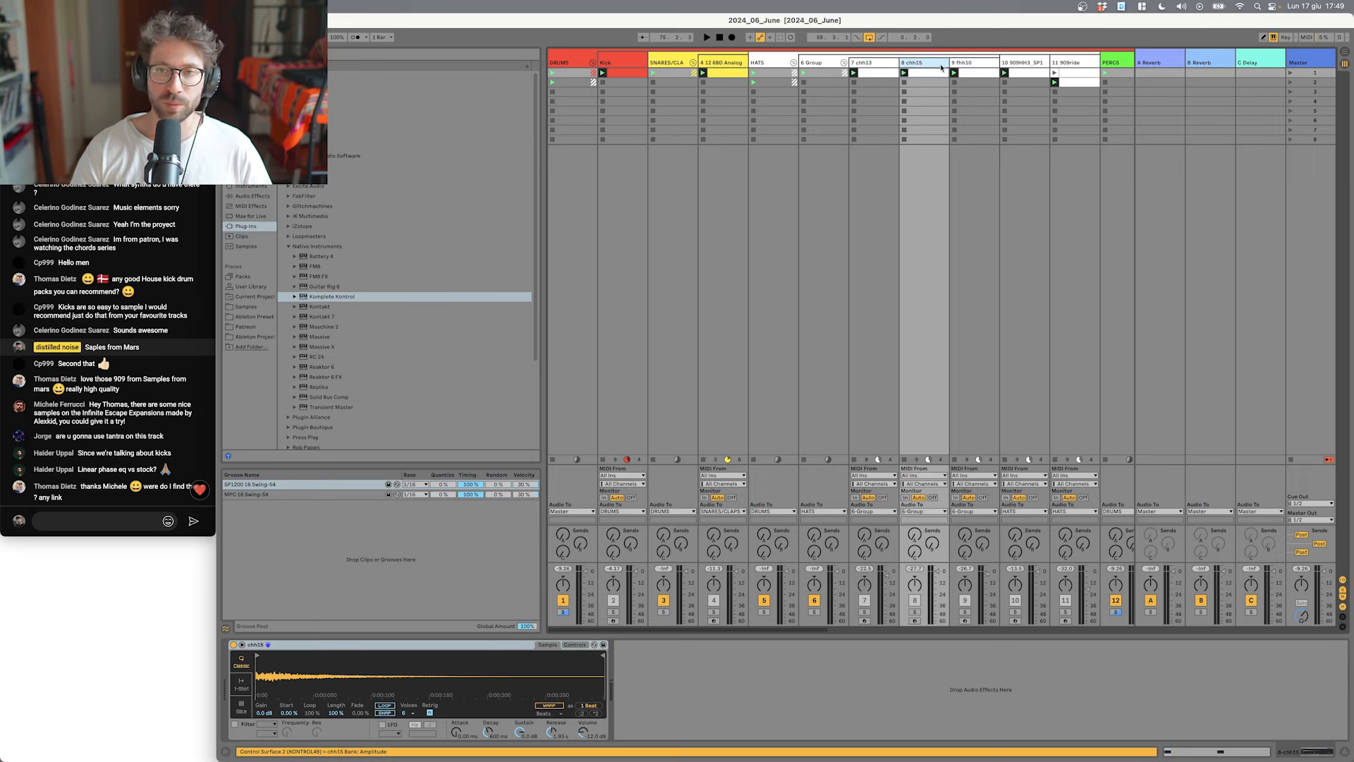
left_click(972, 64)
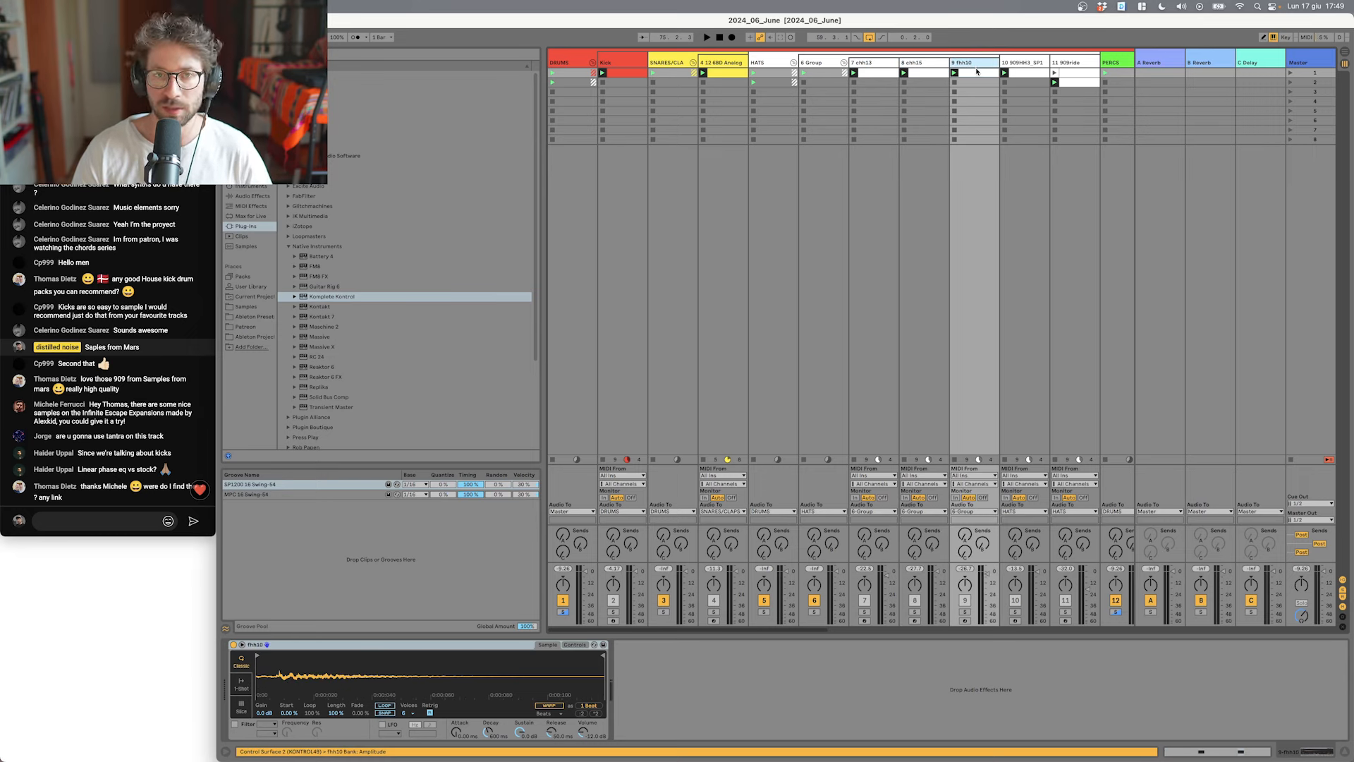
scroll(878, 170, "right", 8)
scroll(746, 192, "left", 8)
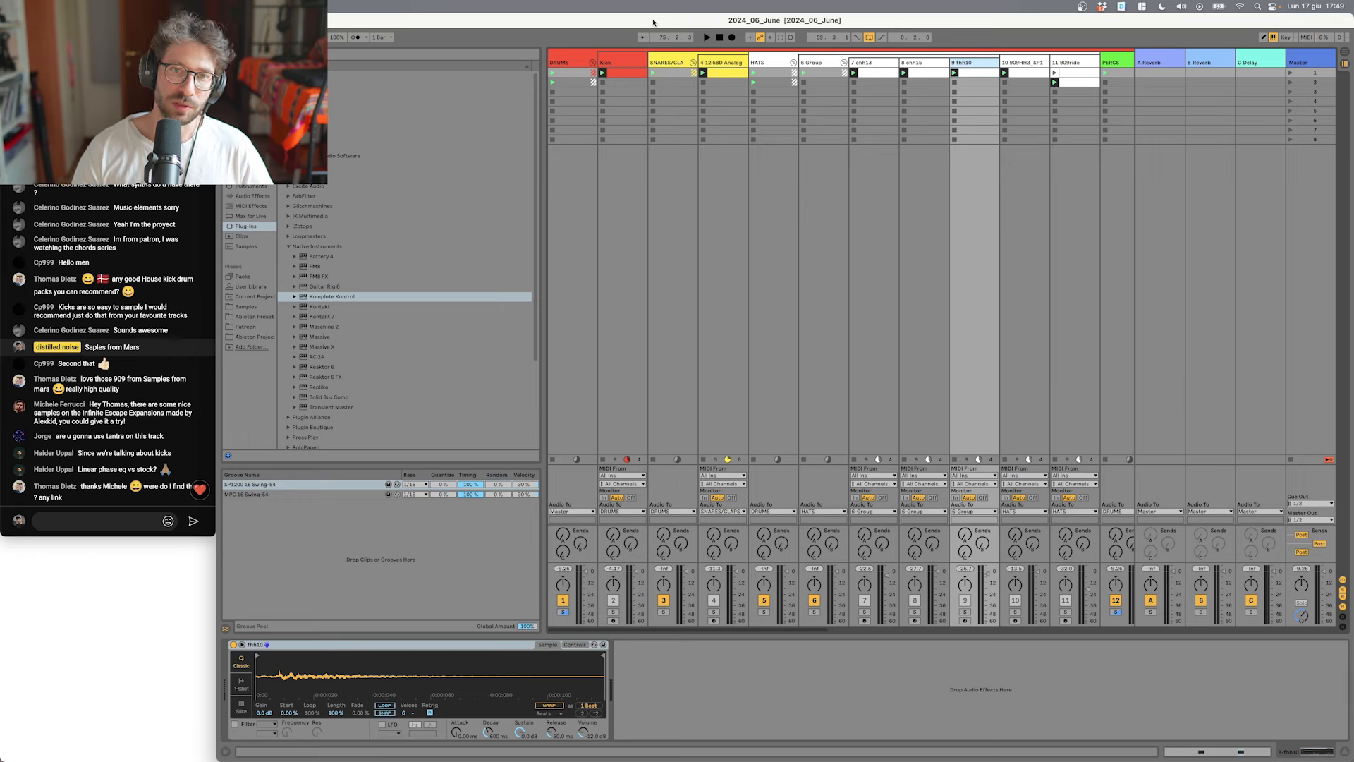
left_click(622, 60)
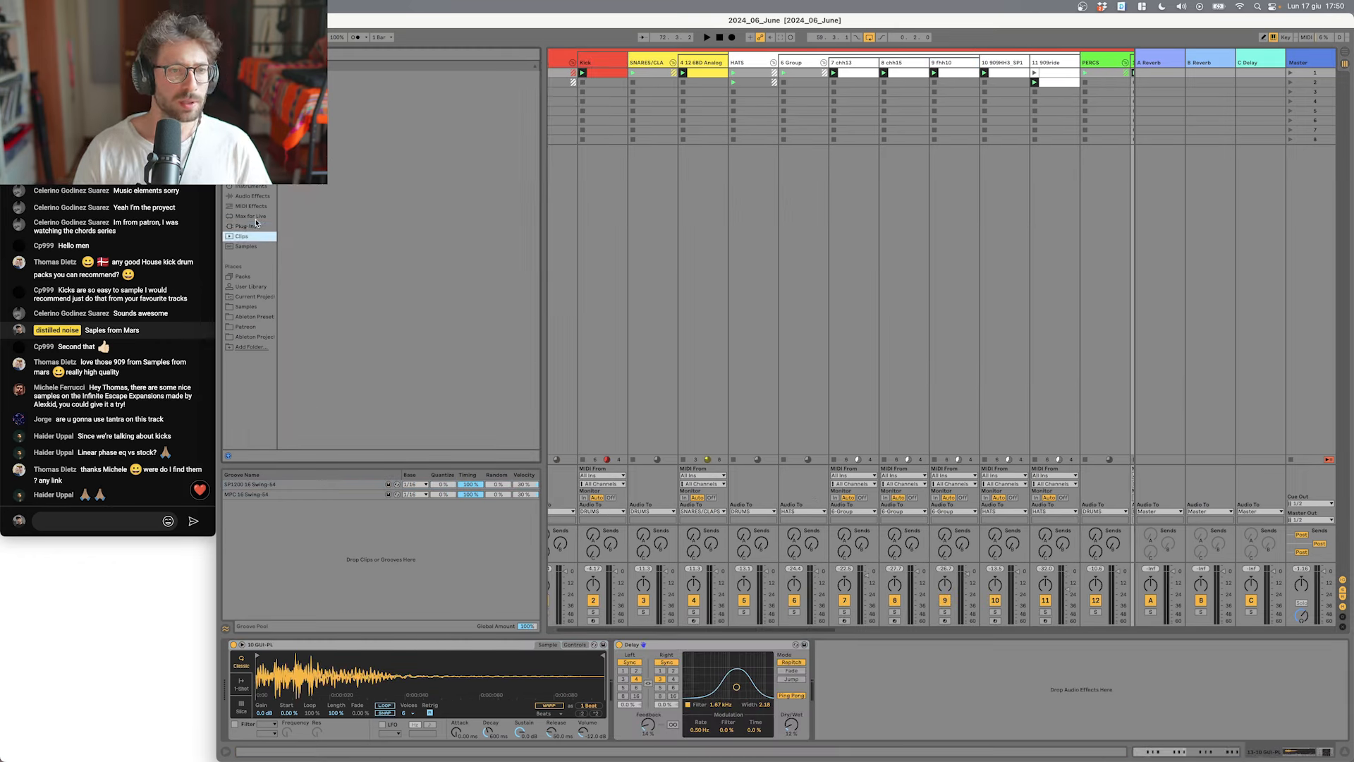
Step: Browse the plug-in library and collapse the Native Instruments folder
left_click(256, 227)
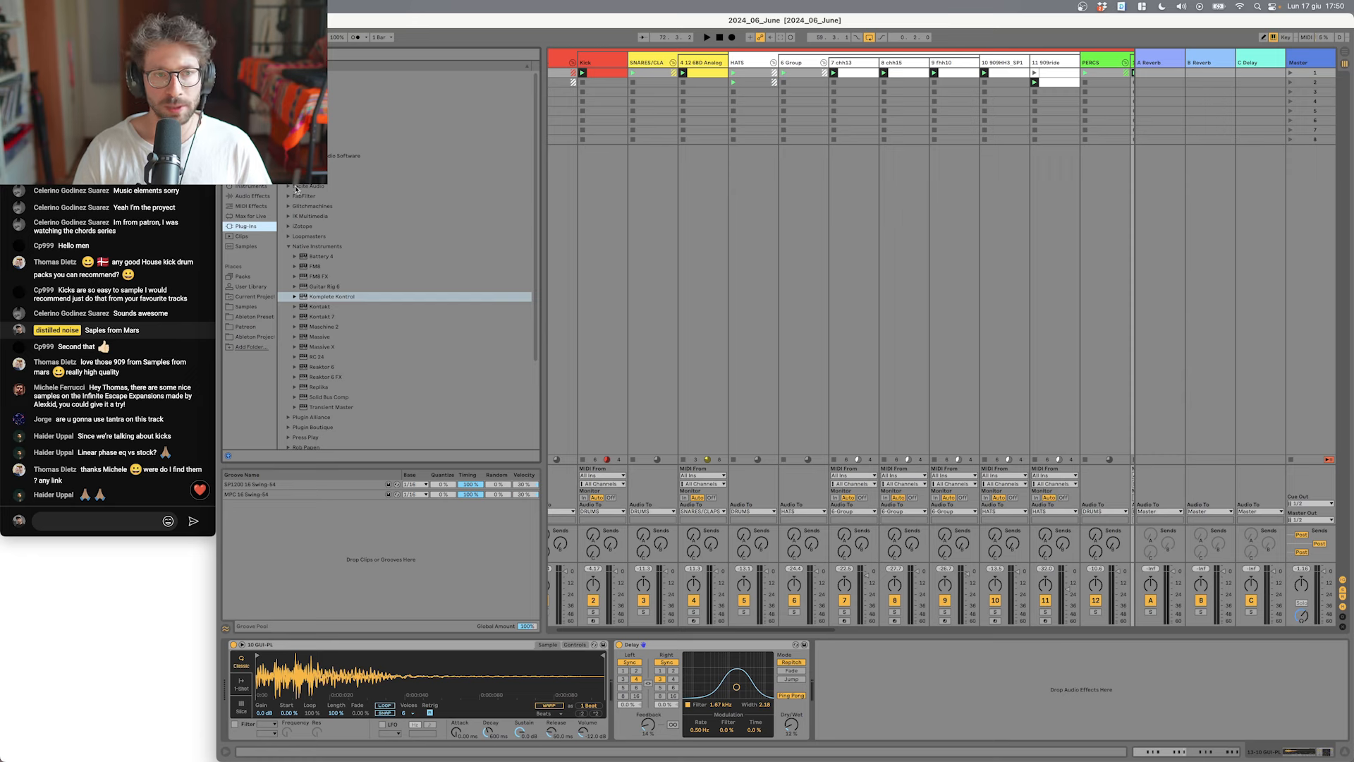
left_click(289, 247)
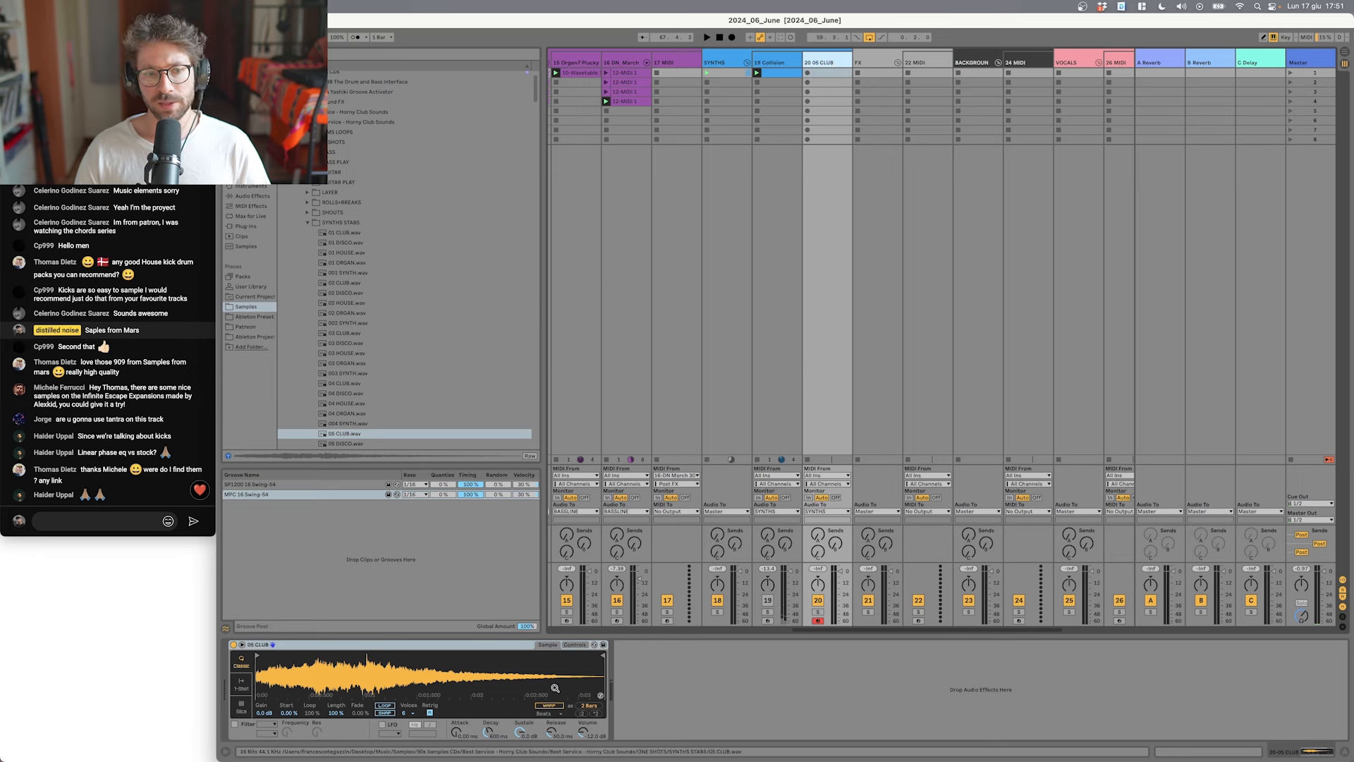
Step: Enable the filter in the Simpler on the 05 CLUB track and raise its cutoff to the upper end of the range
left_click(574, 645)
left_click(548, 645)
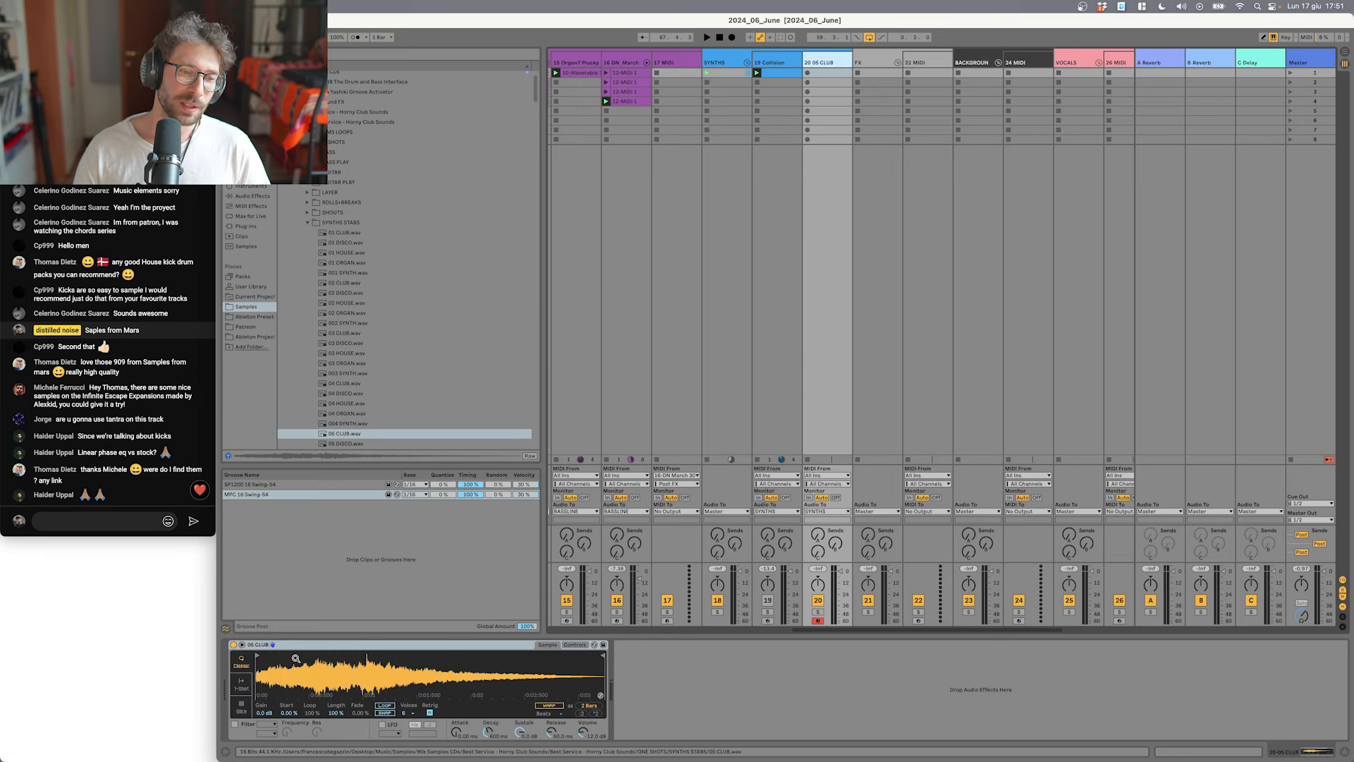
left_click(578, 646)
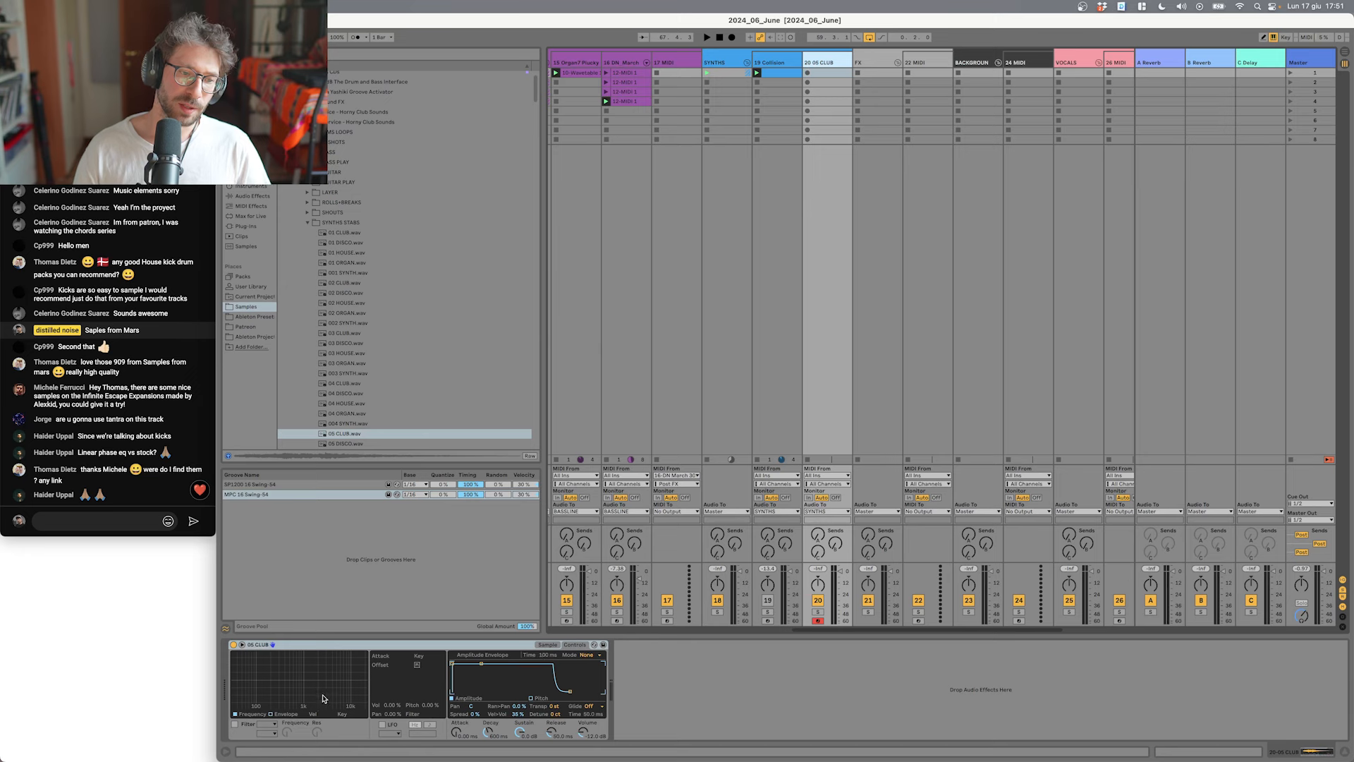
left_click(235, 724)
left_click_drag(329, 707, 364, 696)
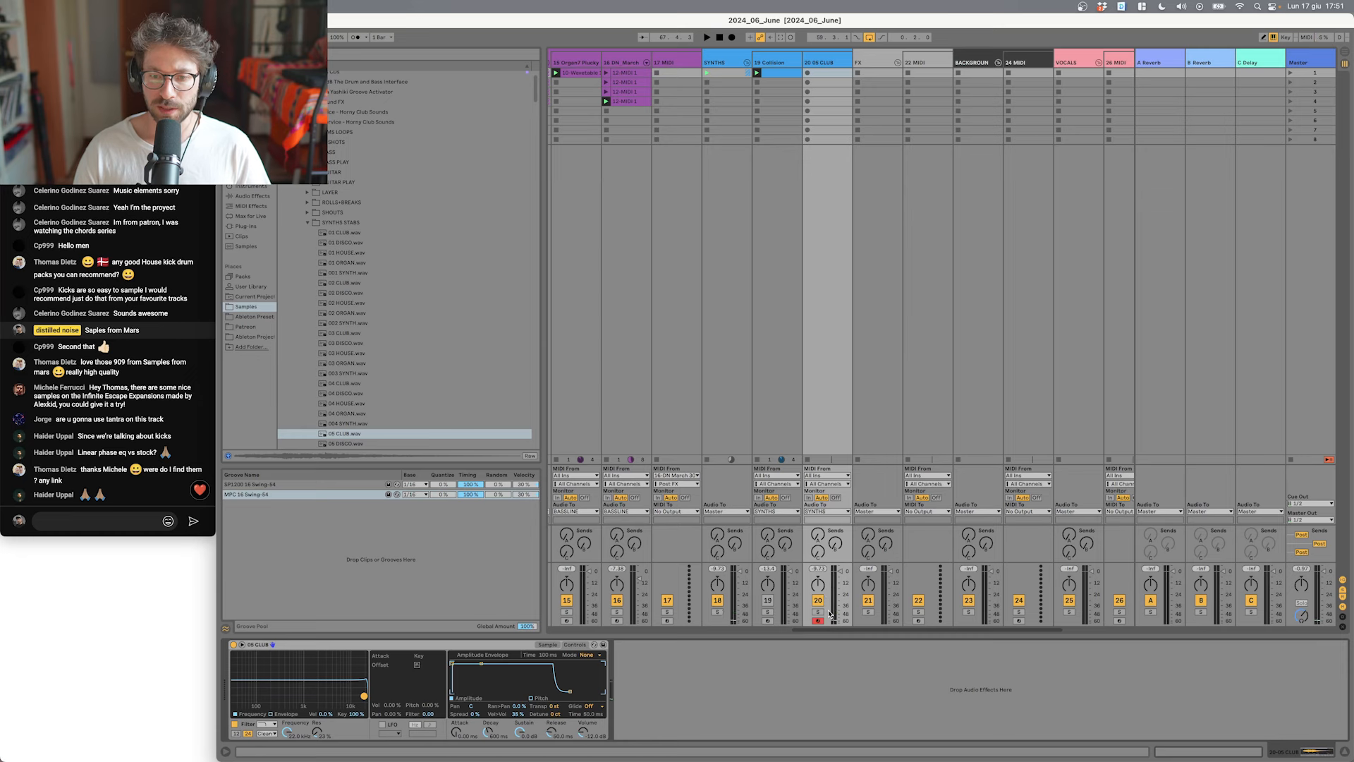
Step: Stop or start playback as needed and enable the filter envelope in the 05 CLUB Simpler
key("space")
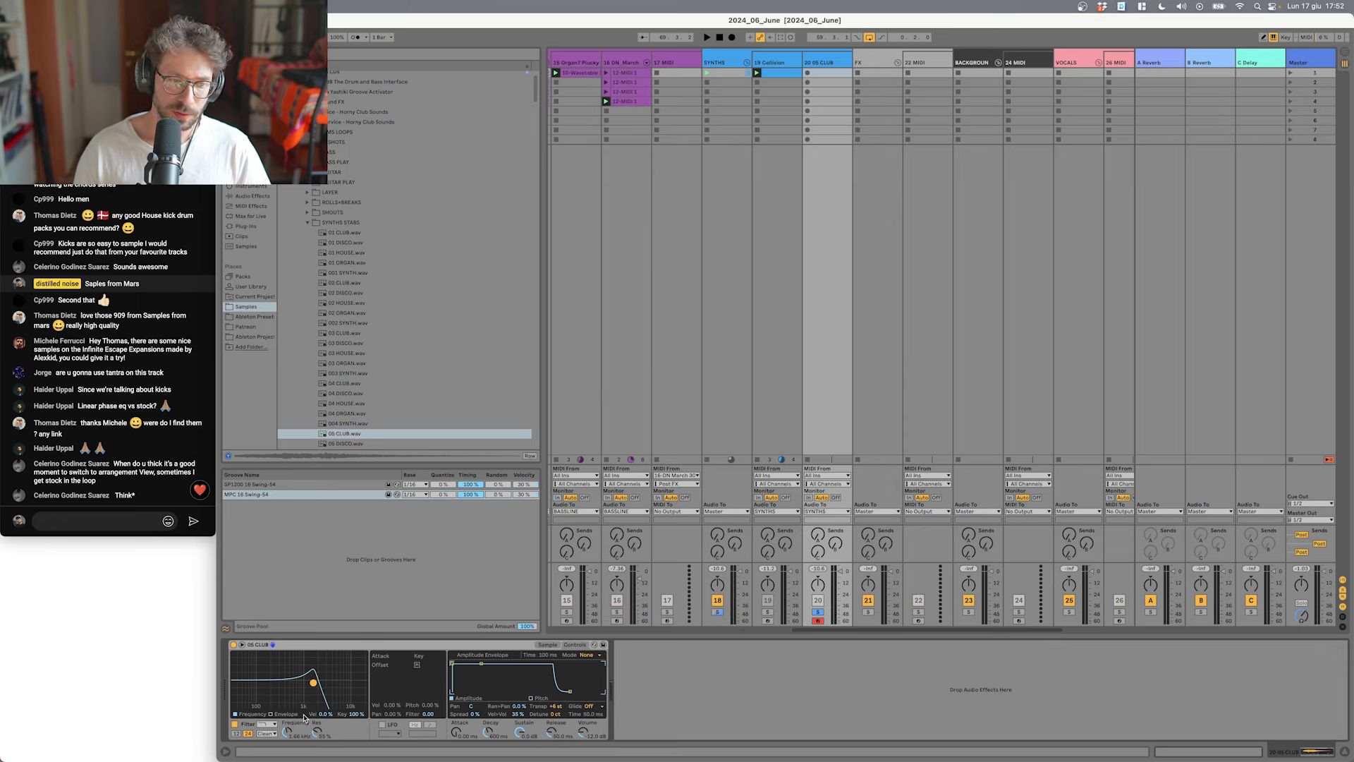
left_click(276, 715)
left_click(235, 655)
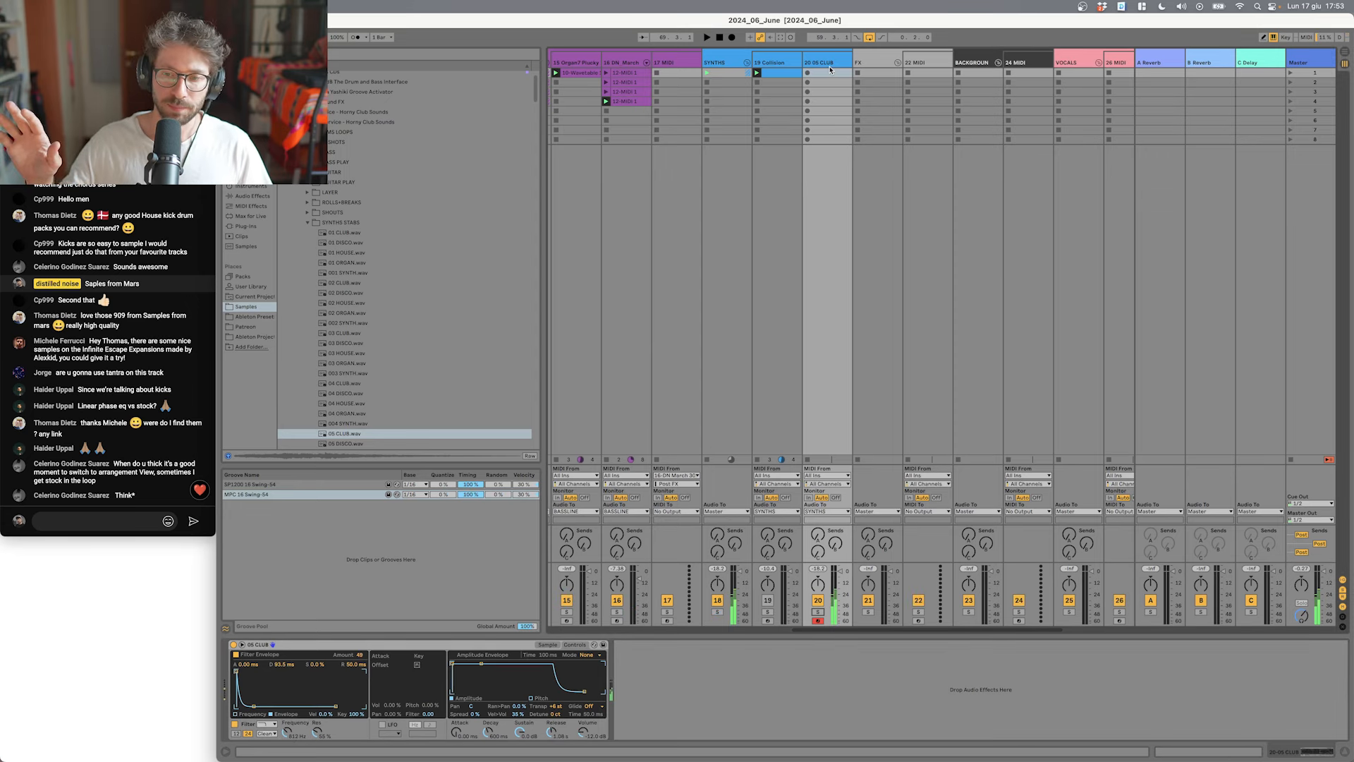
Step: Create a clip in the first slot of the 05 CLUB track with a sixteenth-note C3 at position 1.2.1
double_click(833, 77)
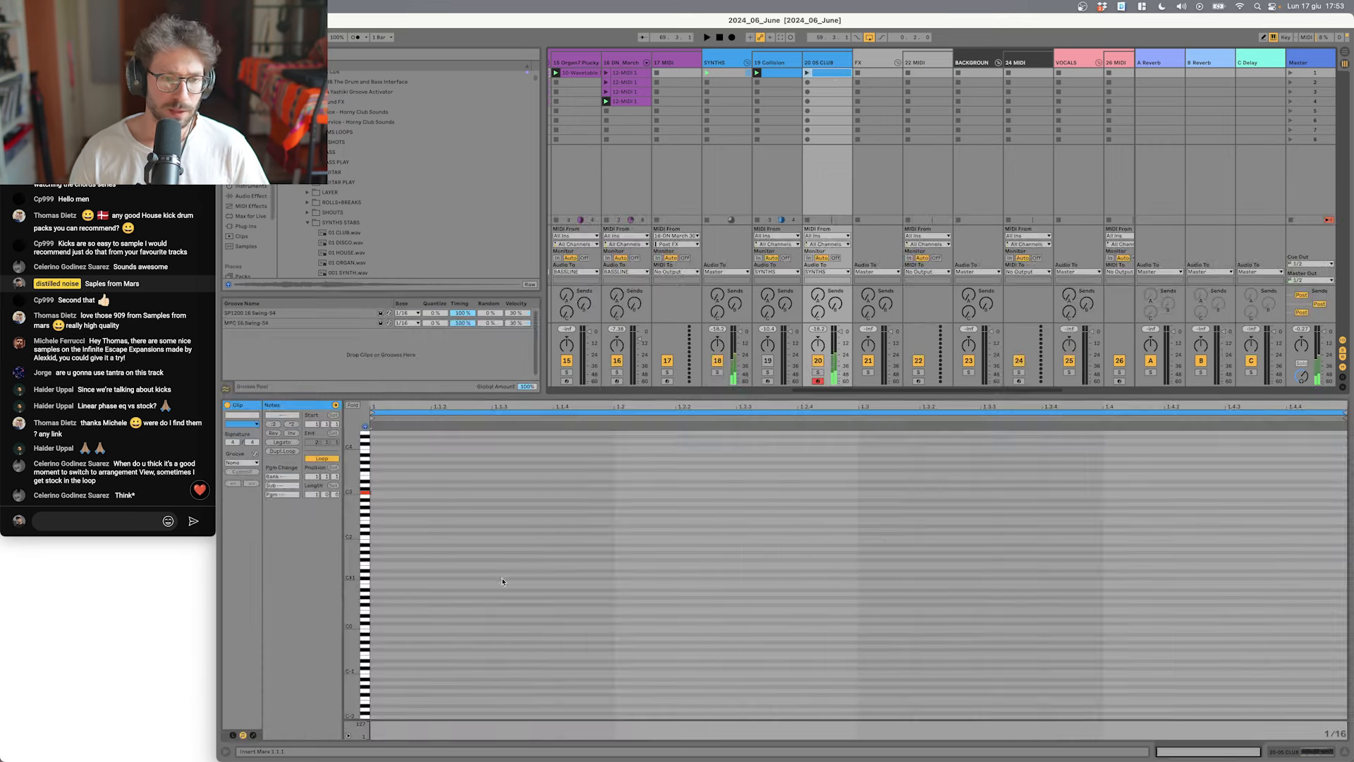
double_click(651, 489)
key("Down")
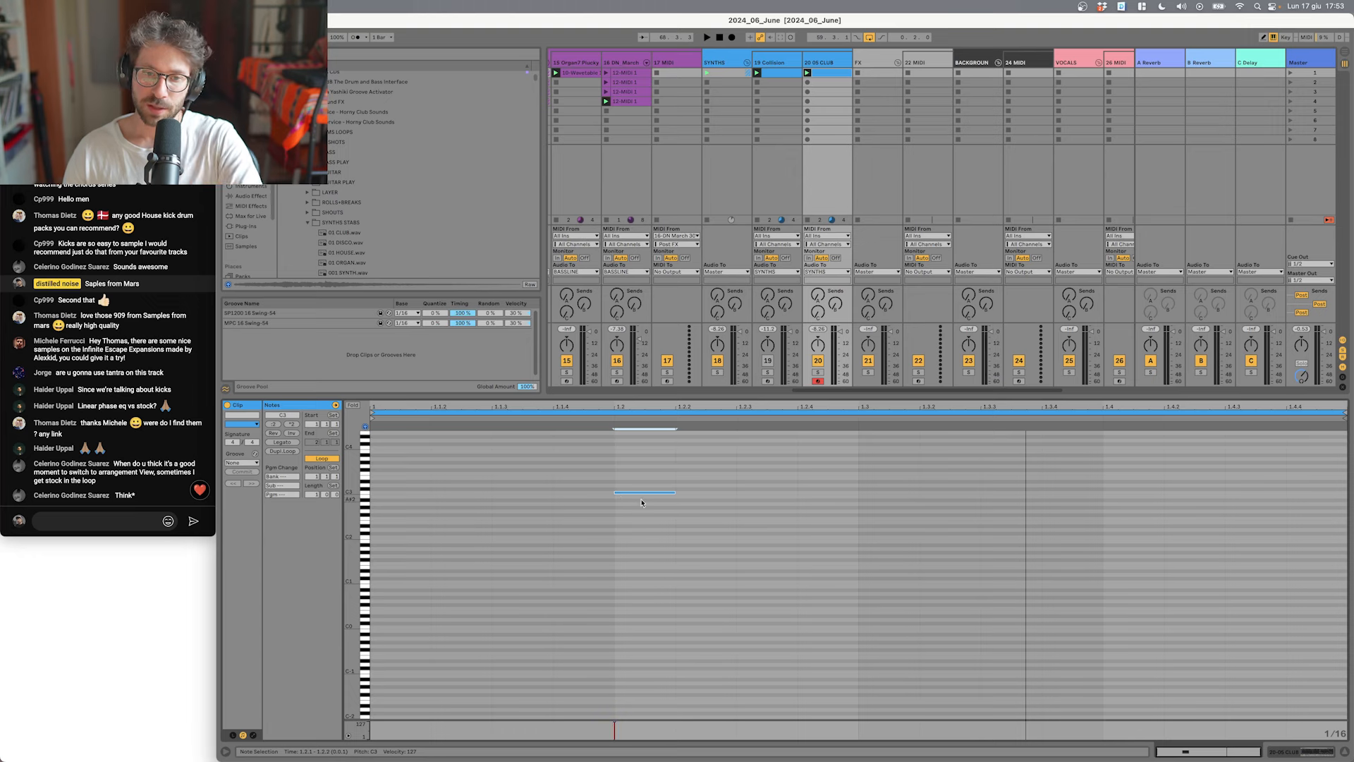
Step: Audition the 05 CLUB clip in the full mix and with the synths soloed
key("space")
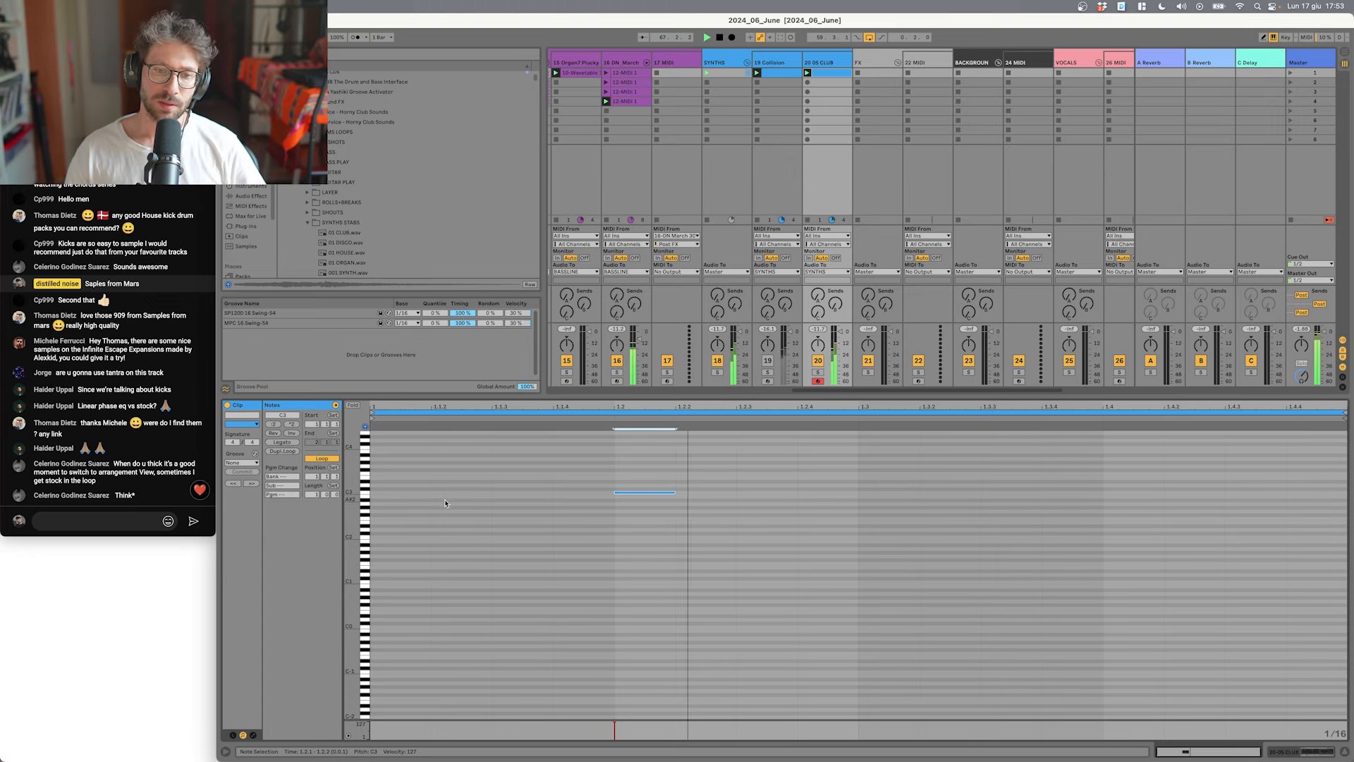
left_click(834, 62)
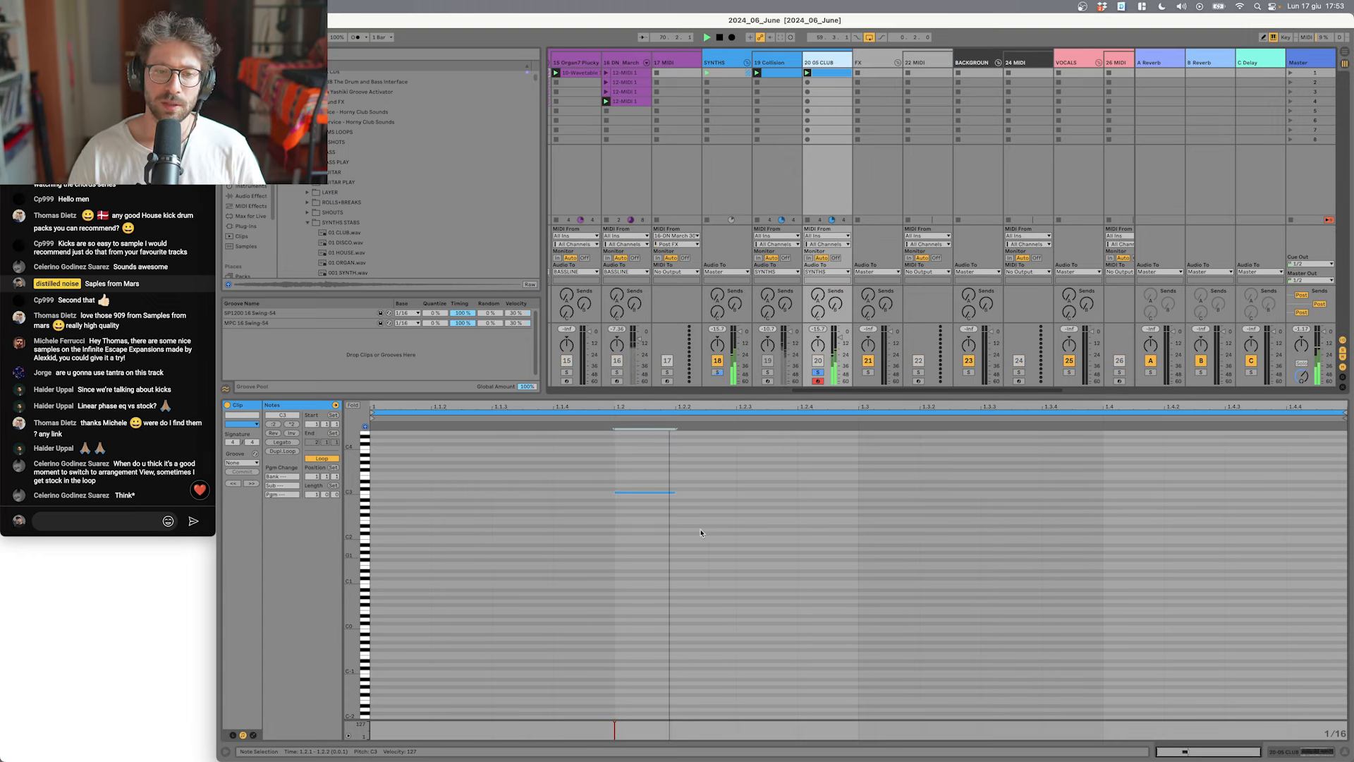
key("space")
left_click(834, 75)
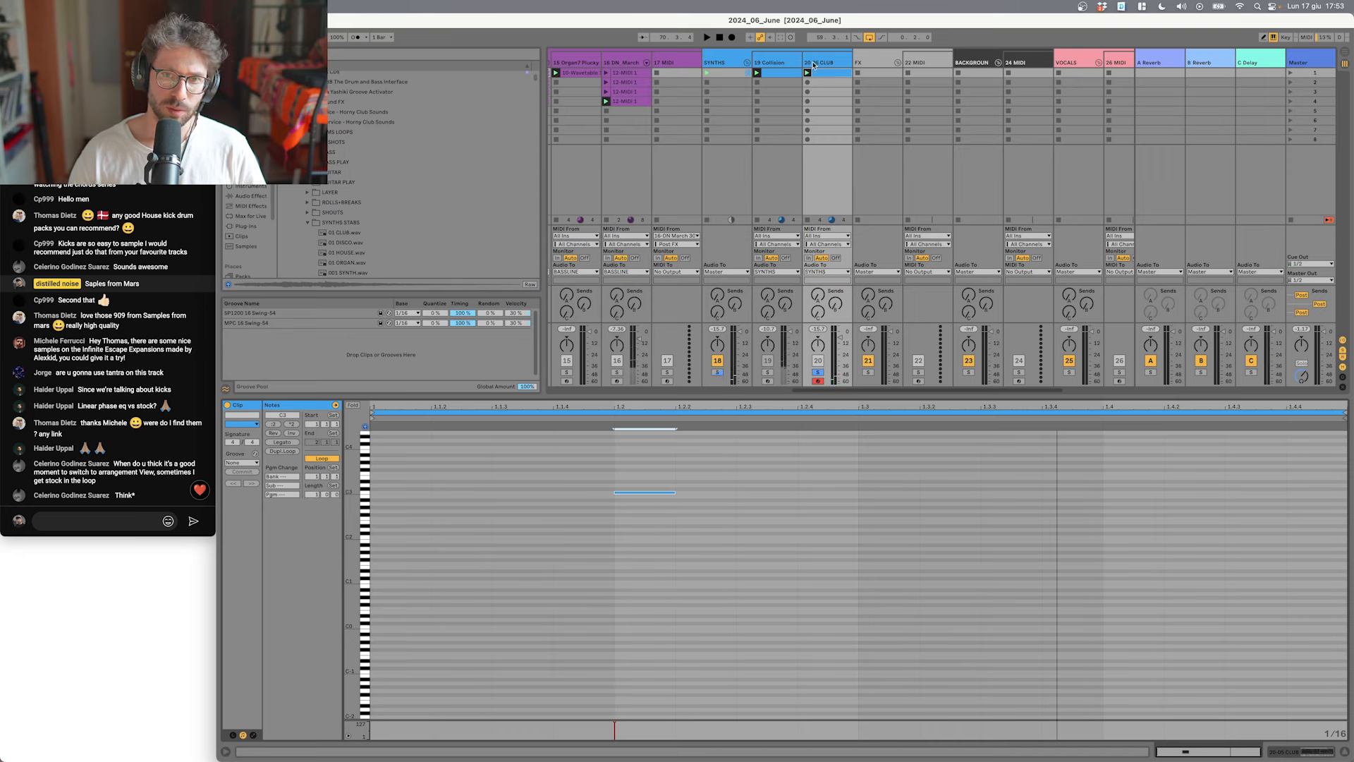
key("space")
Step: Compare the 05 CLUB Simpler with its filter off and on, and lower the filter cutoff on the frequency graph
key("shift+Tab")
left_click(236, 725)
left_click(235, 724)
left_click(236, 714)
left_click_drag(294, 682, 275, 674)
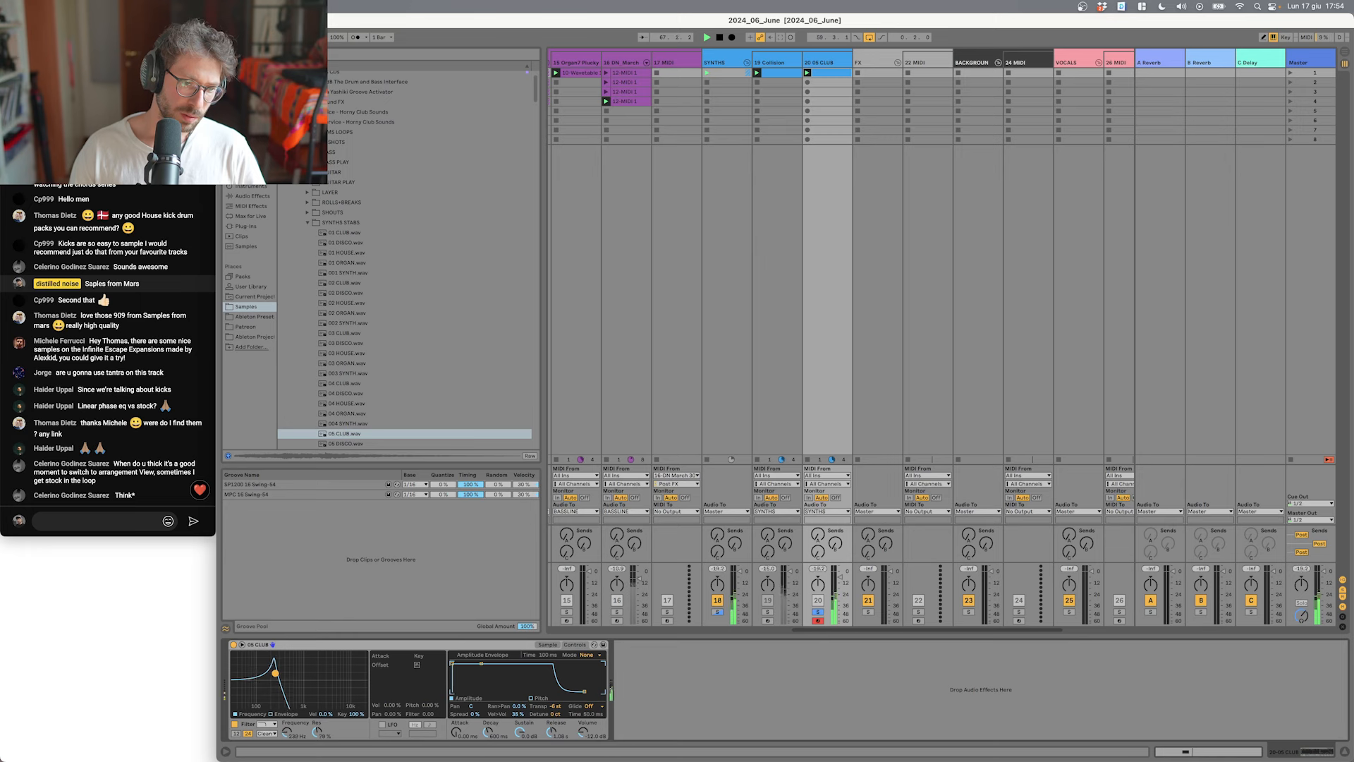
Step: Switch the 05 CLUB Simpler's filter circuit to MS2 and fine-tune its cutoff during playback
left_click(267, 733)
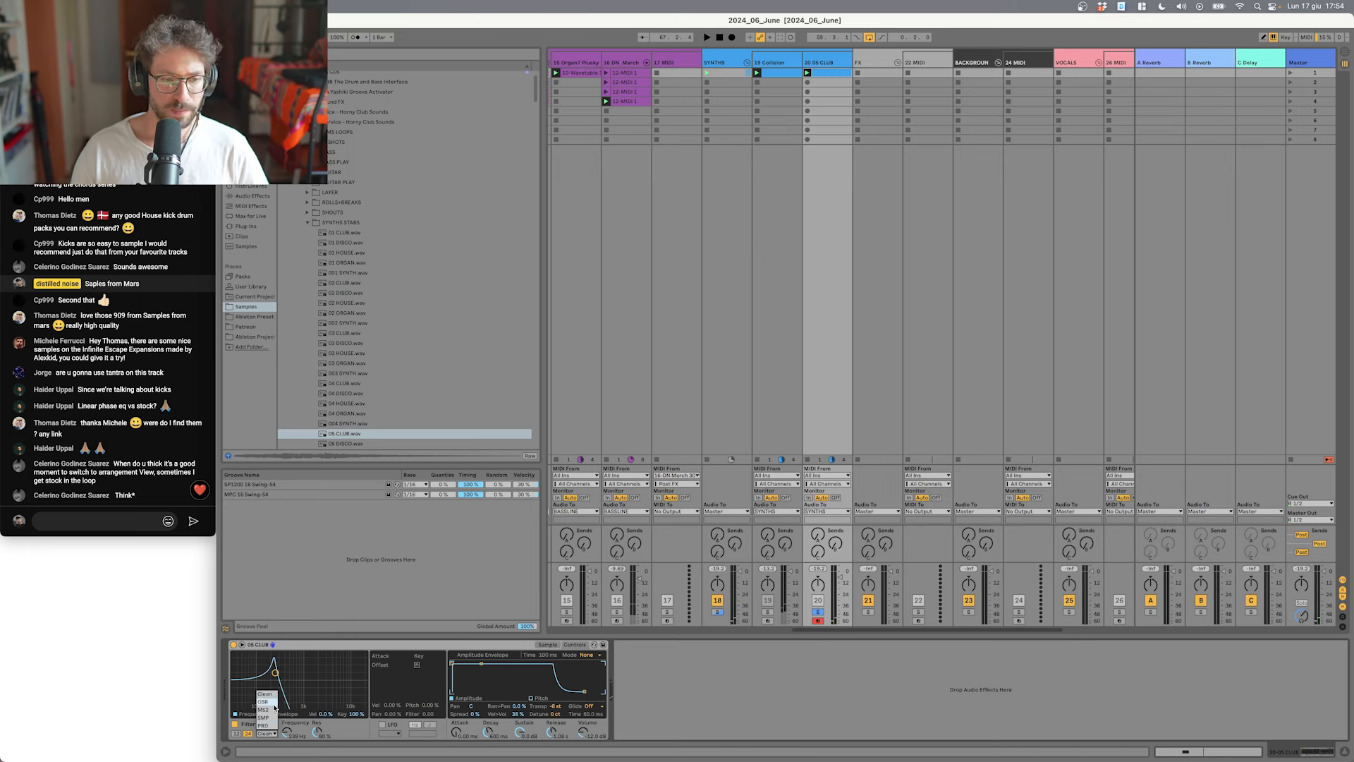
left_click(271, 710)
key("space")
left_click_drag(275, 672, 276, 673)
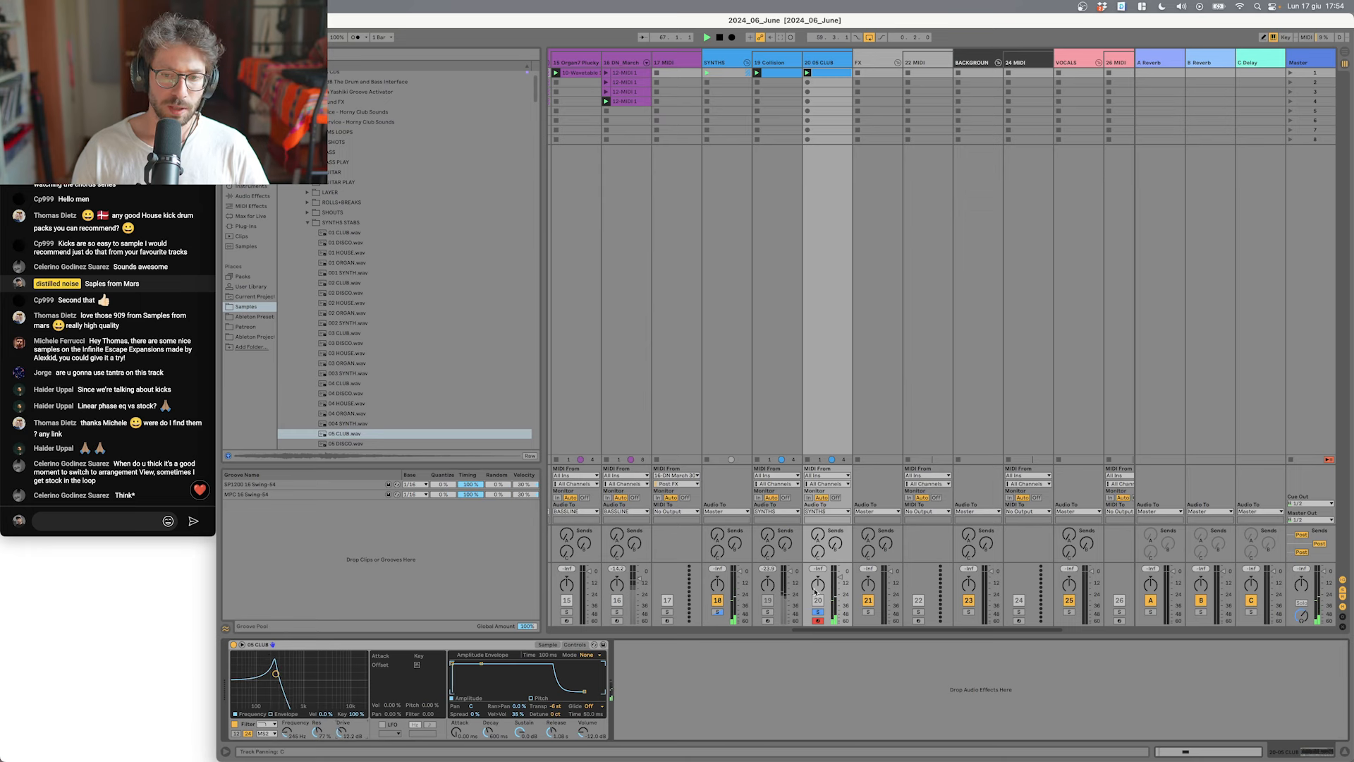
Step: Unsolo the 05 CLUB track and raise its volume slightly in the full mix
left_click(818, 611)
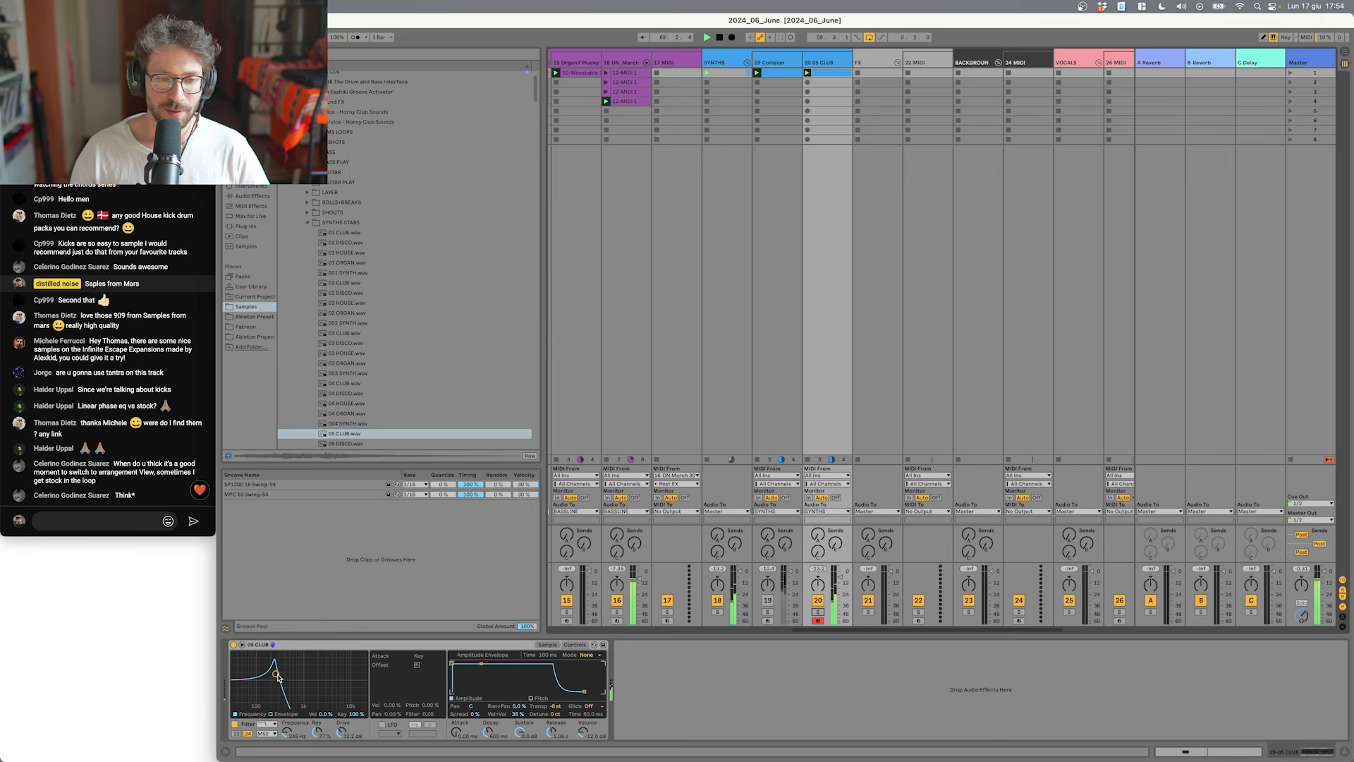
left_click_drag(840, 577, 839, 575)
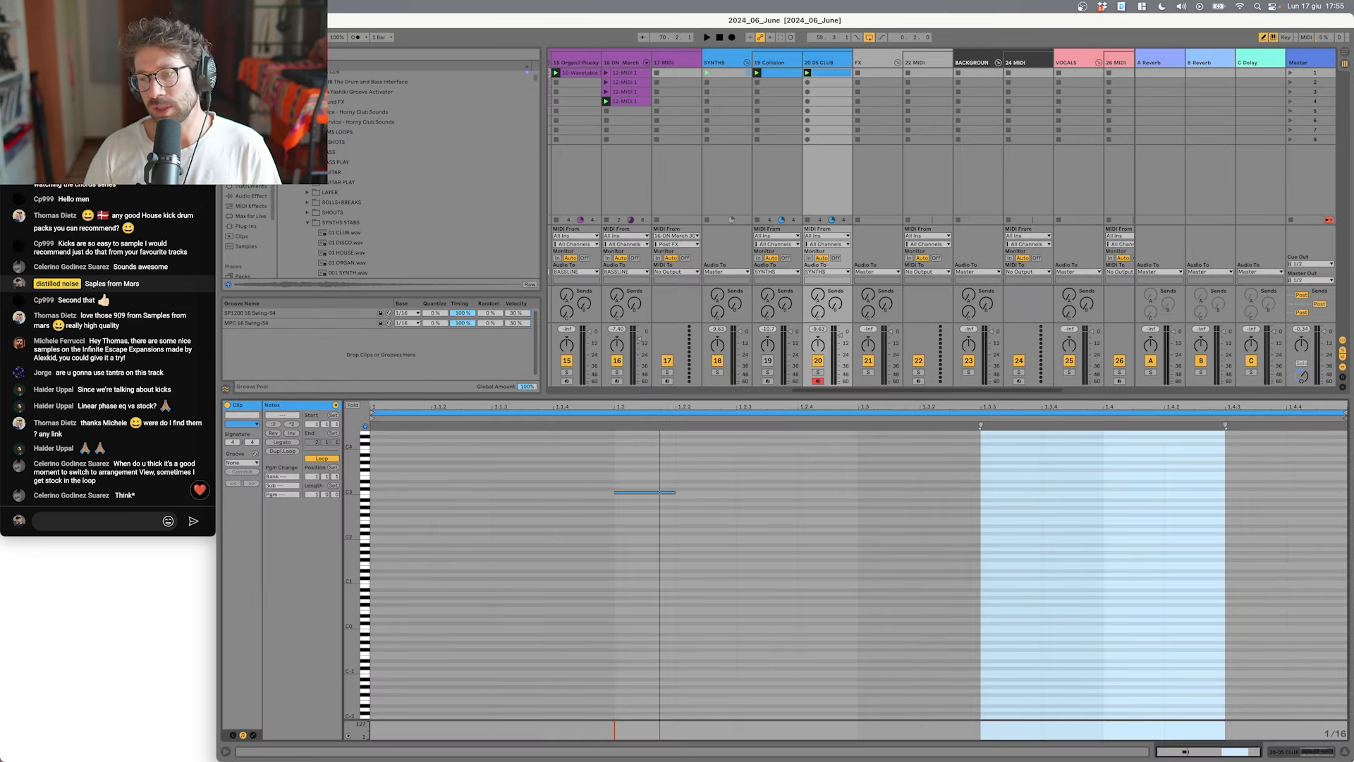
Step: Hide the detail view and look over the session's tracks from 10 GUI-PL to the last audio tracks
left_click(1344, 751)
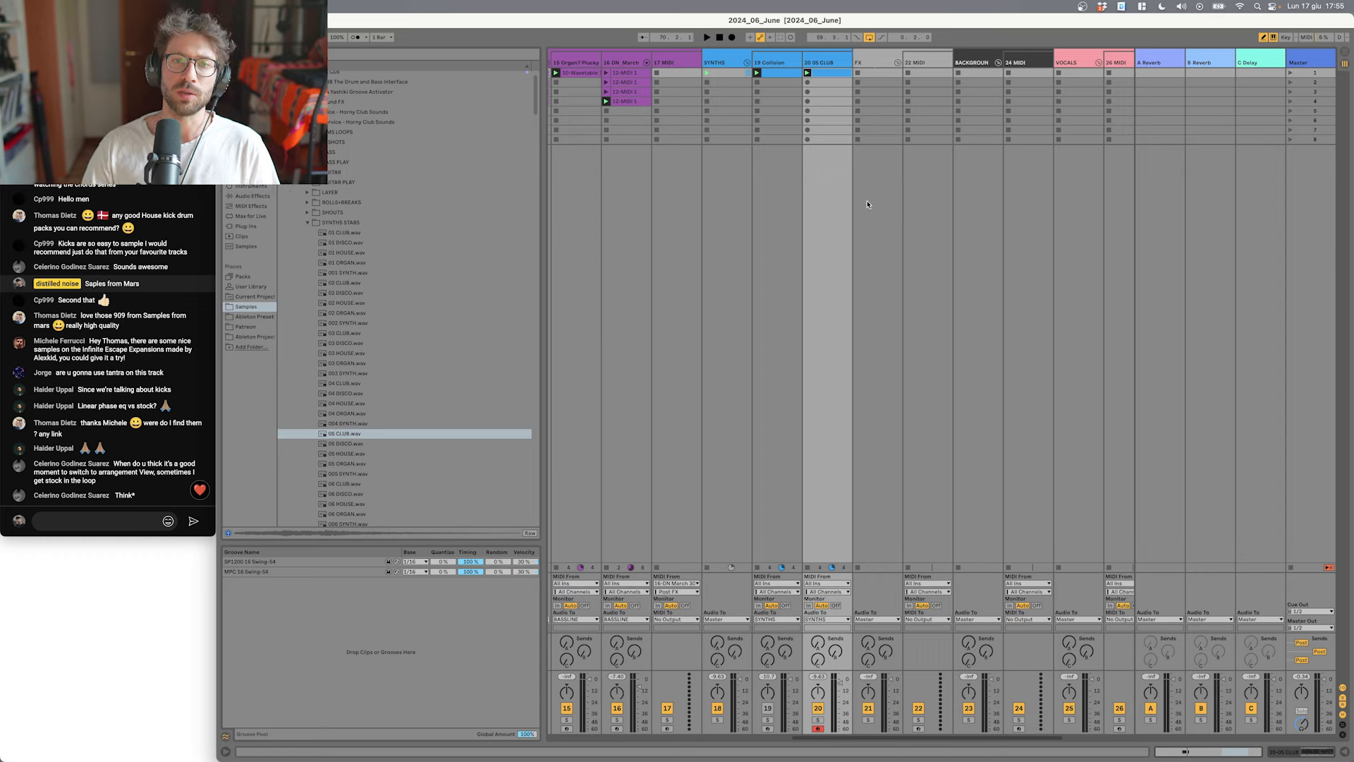
scroll(867, 205, "left", 3)
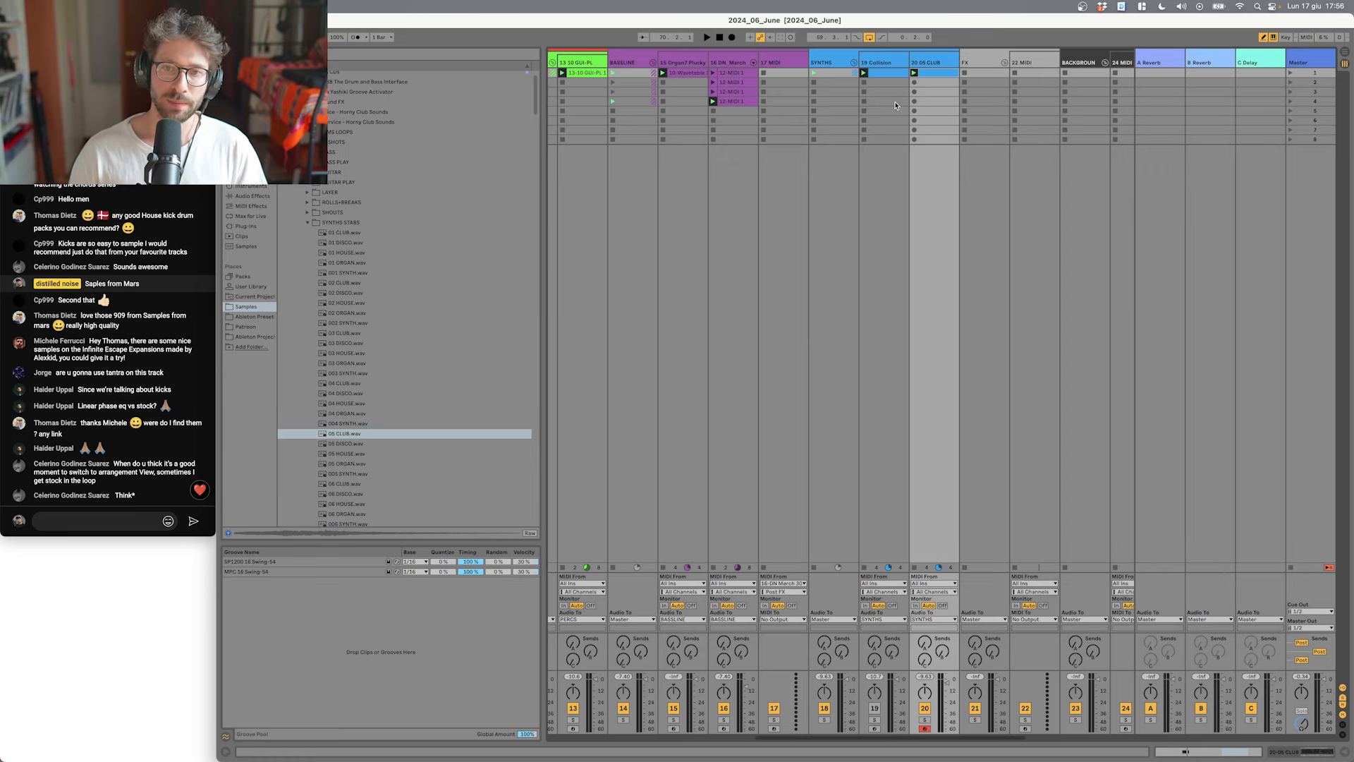
scroll(848, 161, "right", 5)
scroll(814, 170, "left", 1)
scroll(792, 124, "right", 1)
scroll(789, 131, "left", 1)
scroll(784, 137, "right", 1)
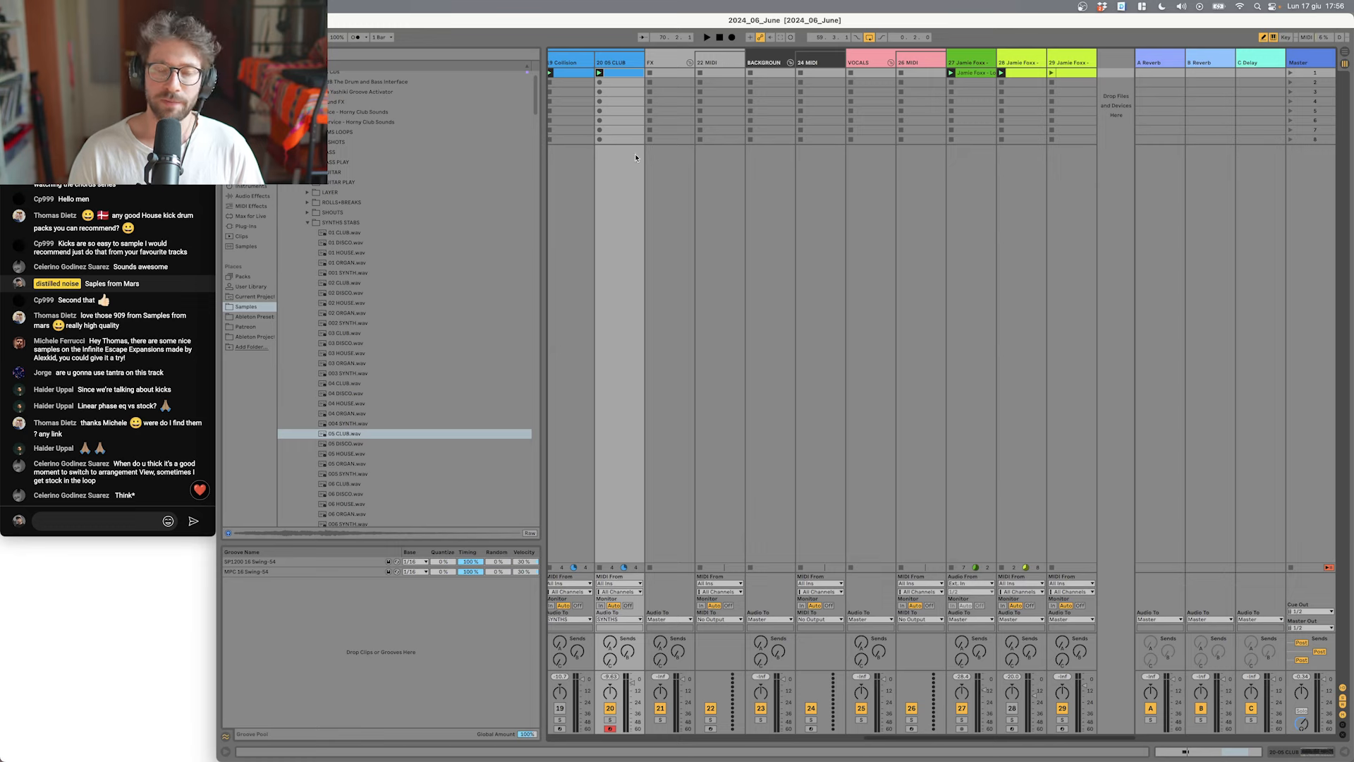
Step: Play back the set without the Kick clip and look over the tracks from DRUMS to the last audio tracks
scroll(811, 156, "left", 8)
key("space")
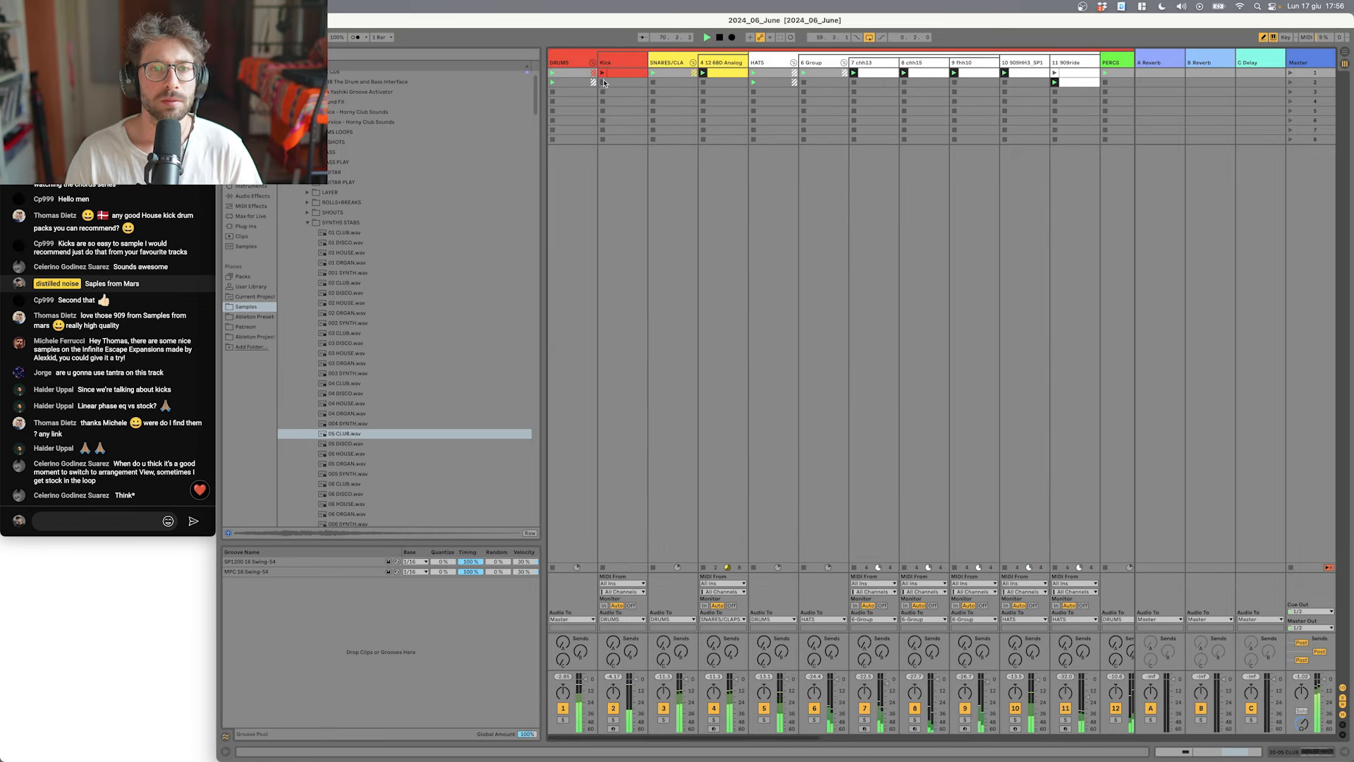
scroll(823, 152, "right", 3)
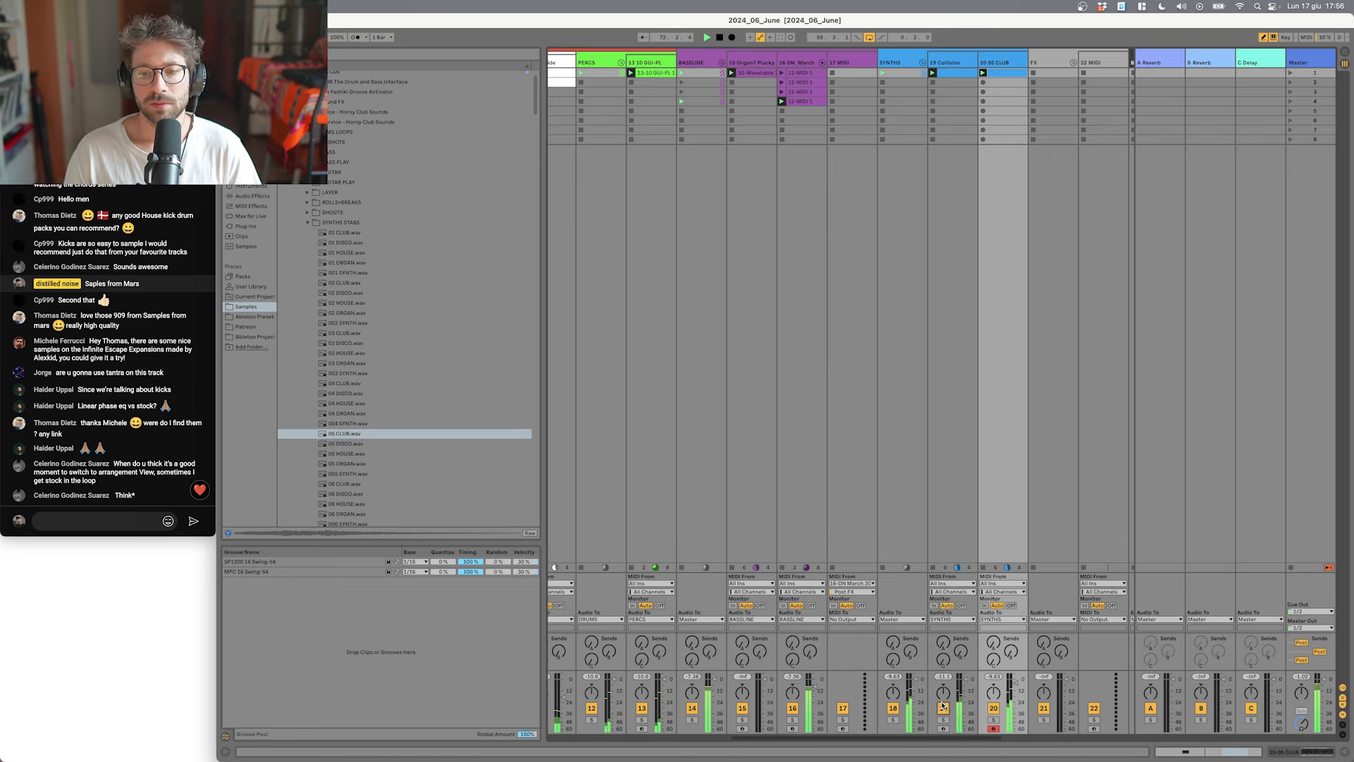
scroll(970, 240, "right", 3)
scroll(970, 187, "right", 5)
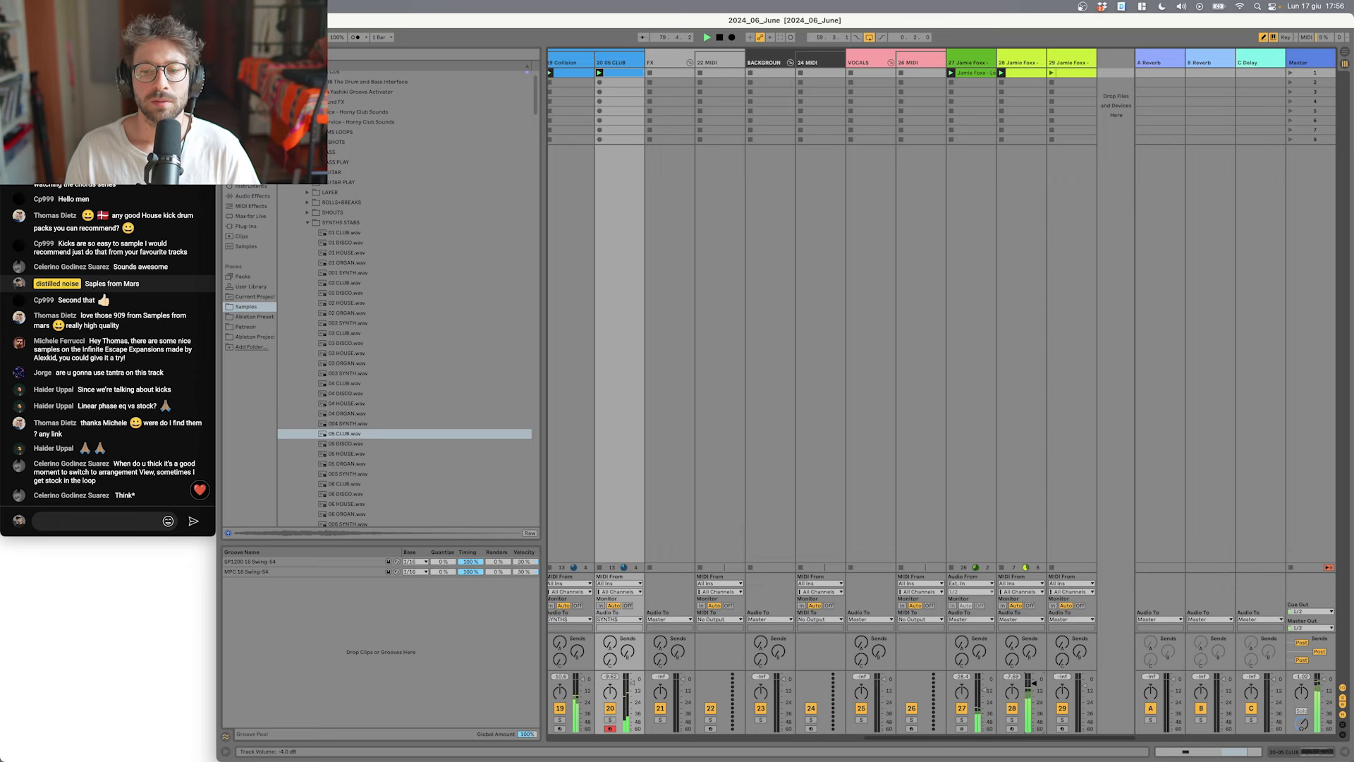
Step: Show the device chain of bassline track 16 and examine its Muted Bass1 Dark instrument and effects during playback
scroll(881, 395, "left", 6)
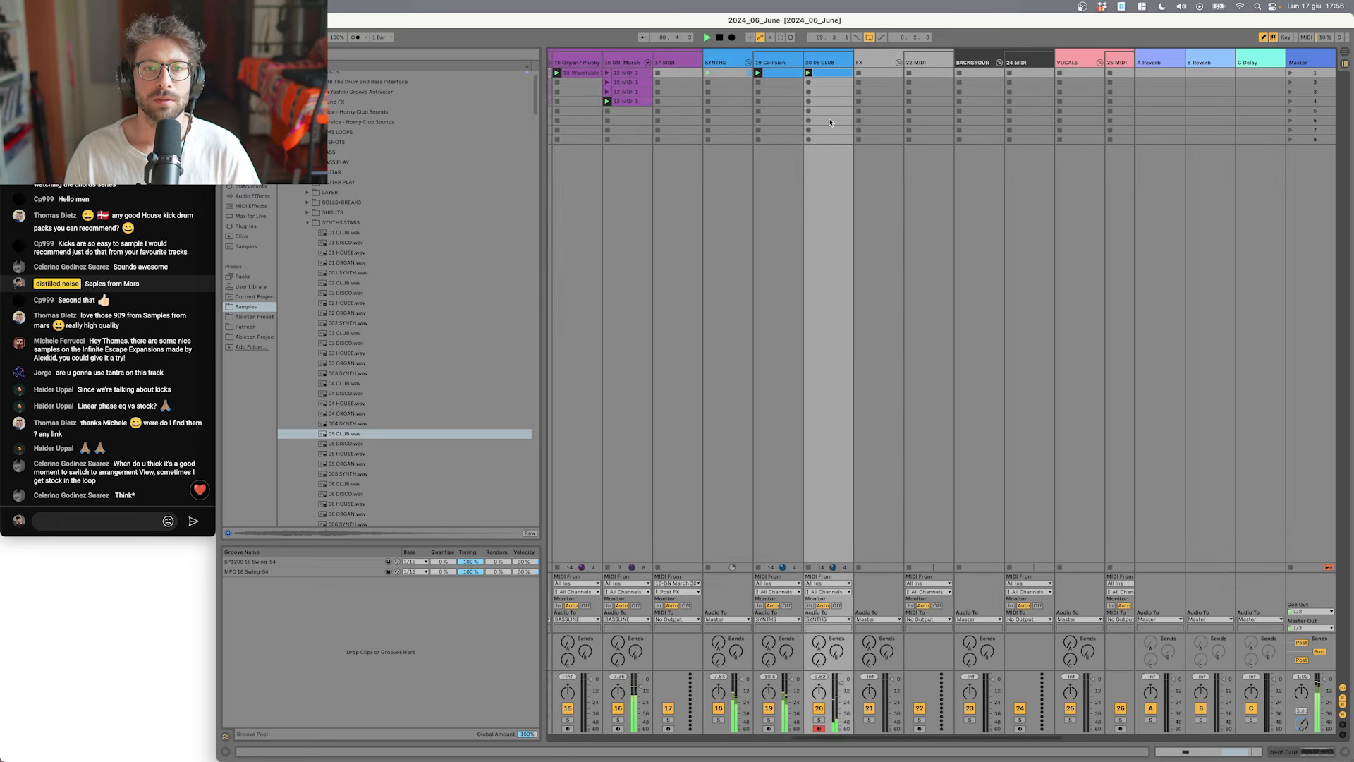
double_click(823, 62)
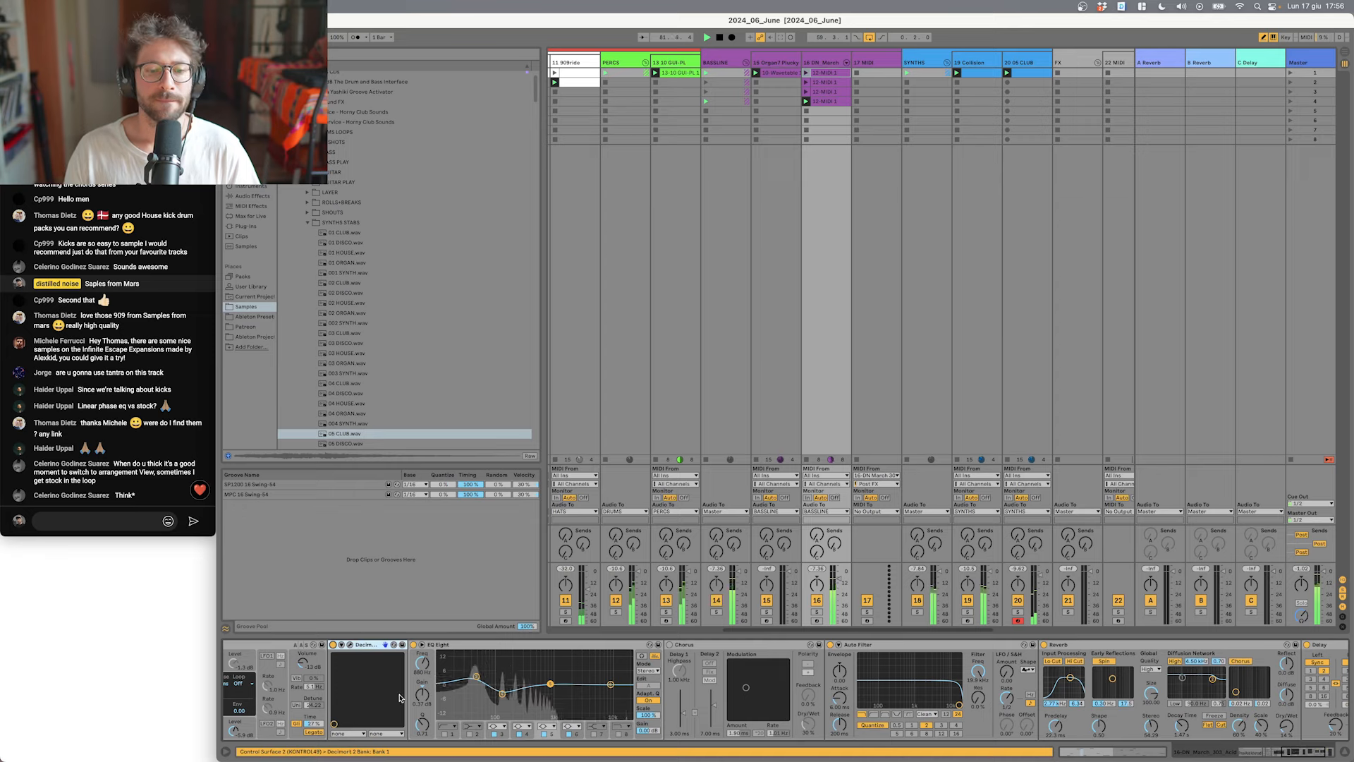
scroll(348, 706, "left", 3)
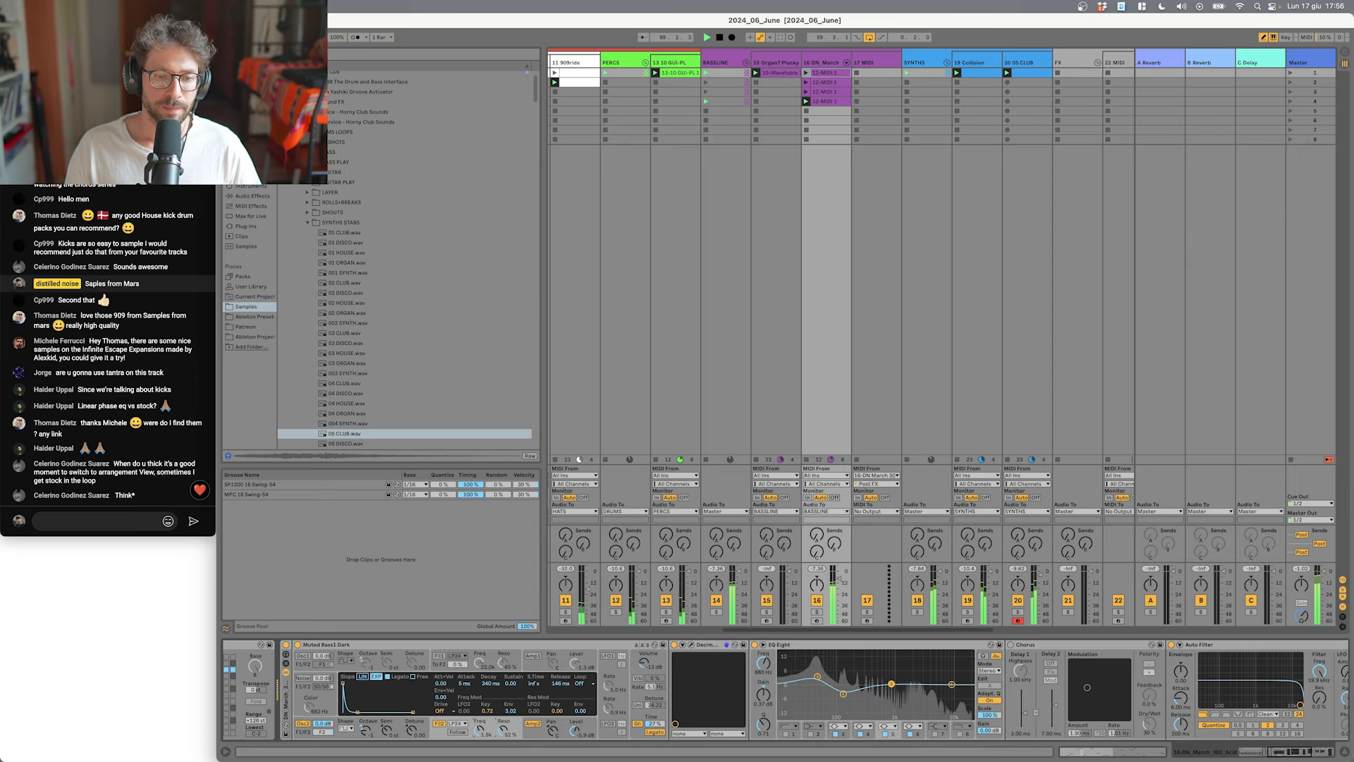
Step: Launch the Kick clip in the first scene, listen to the full mix, and stop playback
scroll(596, 579, "left", 10)
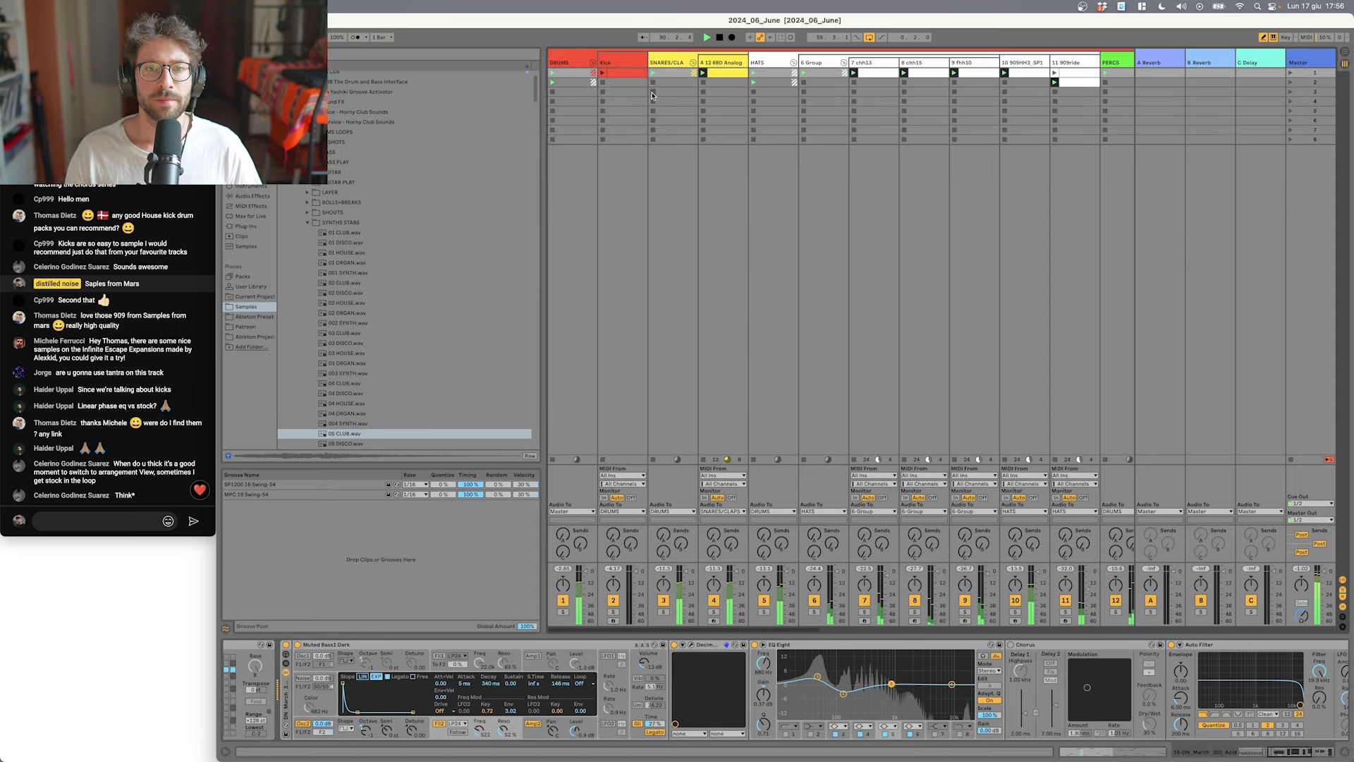
left_click(601, 76)
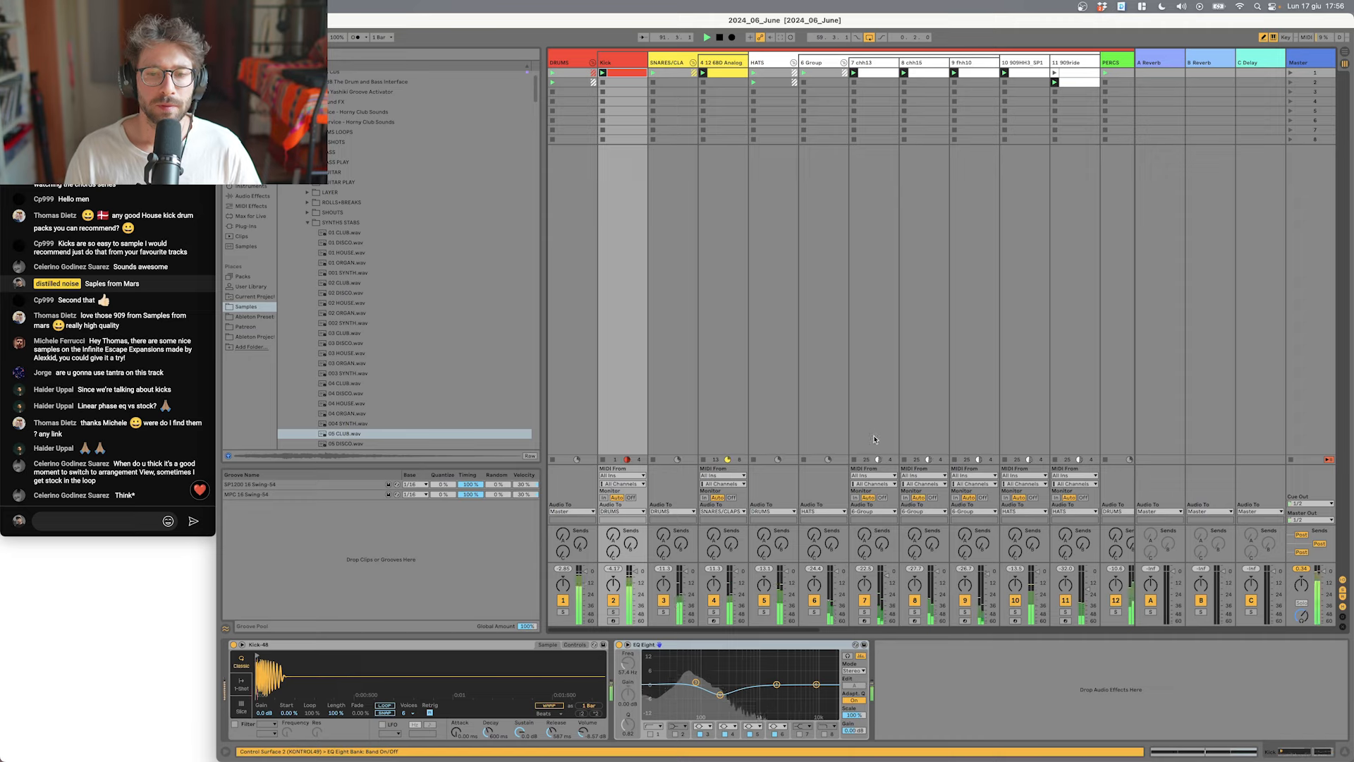
scroll(1070, 229, "right", 5)
scroll(988, 240, "right", 1)
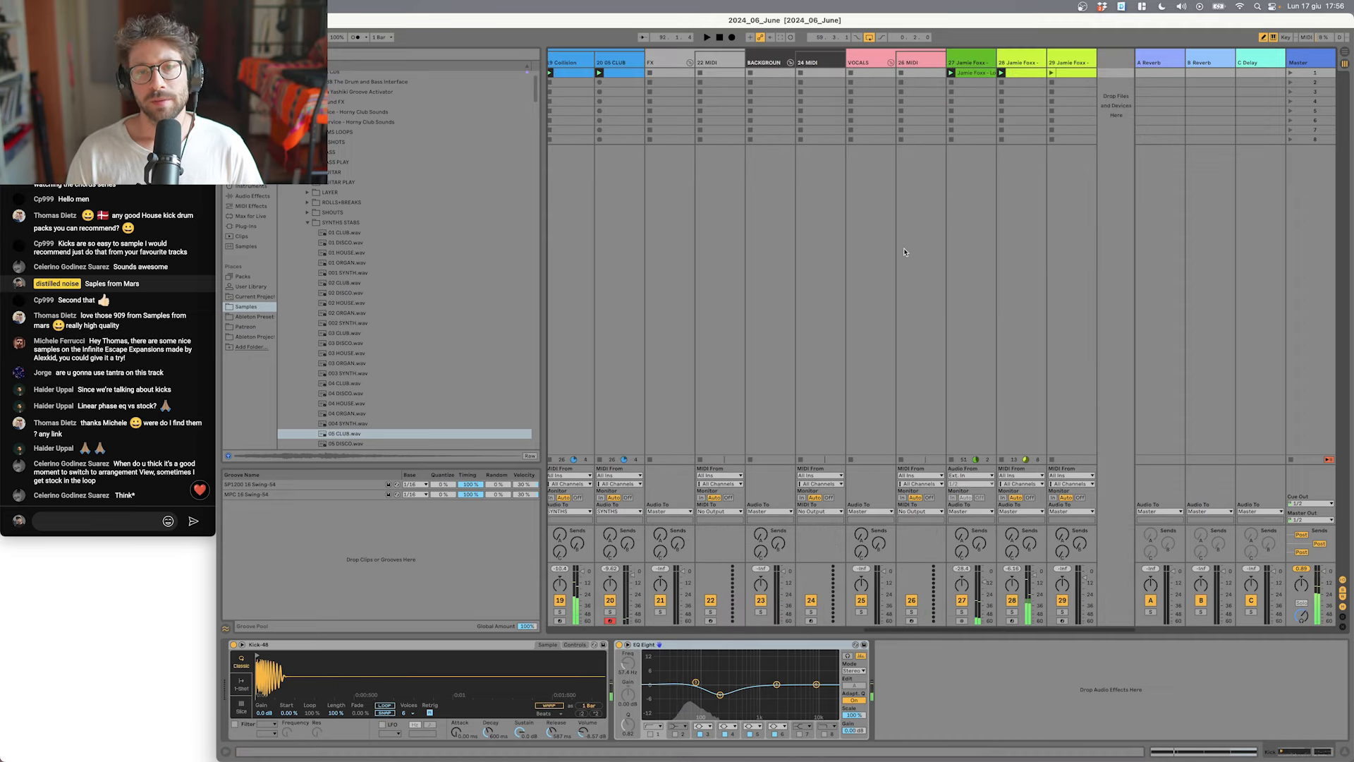
scroll(903, 248, "right", 1)
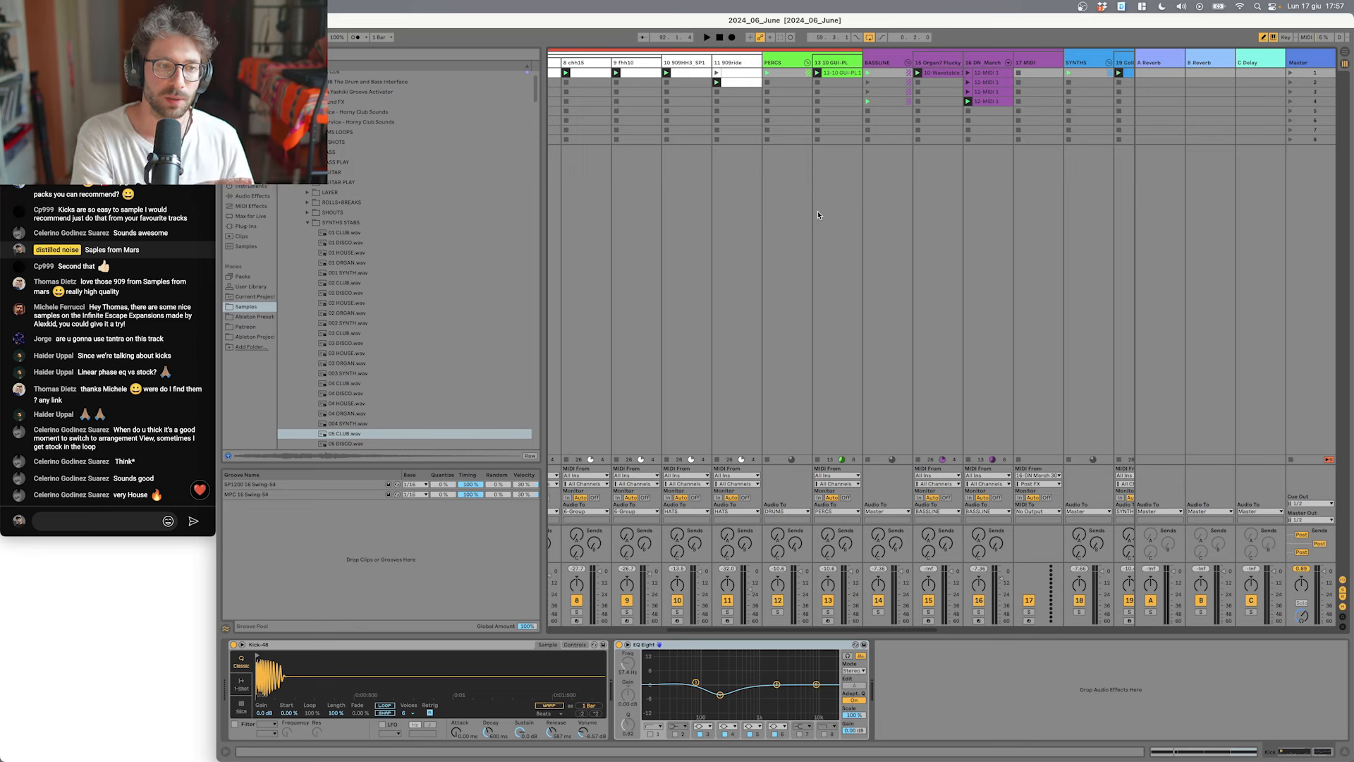
Step: Reopen the device chain of bassline track 16 to inspect its first devices, and look over the remaining tracks
left_click(984, 65)
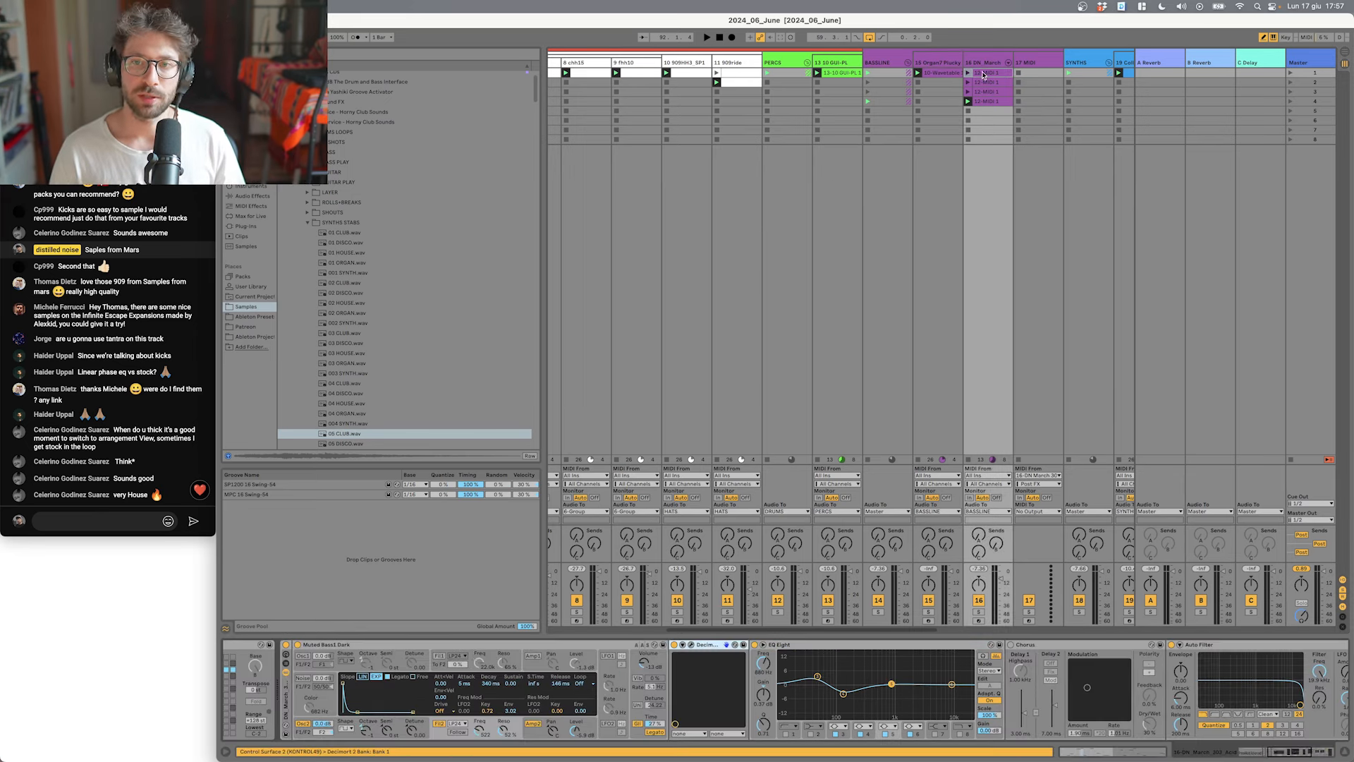
left_click_drag(777, 730, 776, 741)
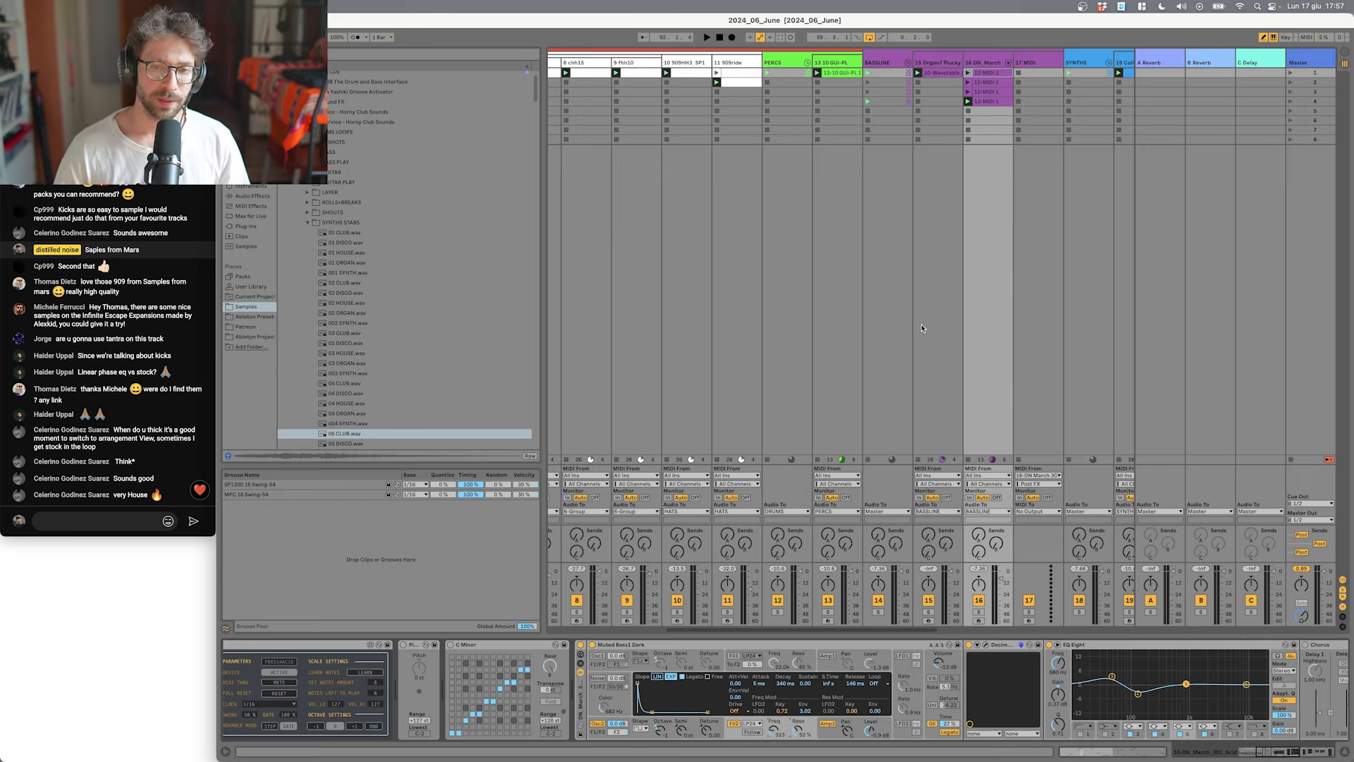
scroll(912, 317, "right", 3)
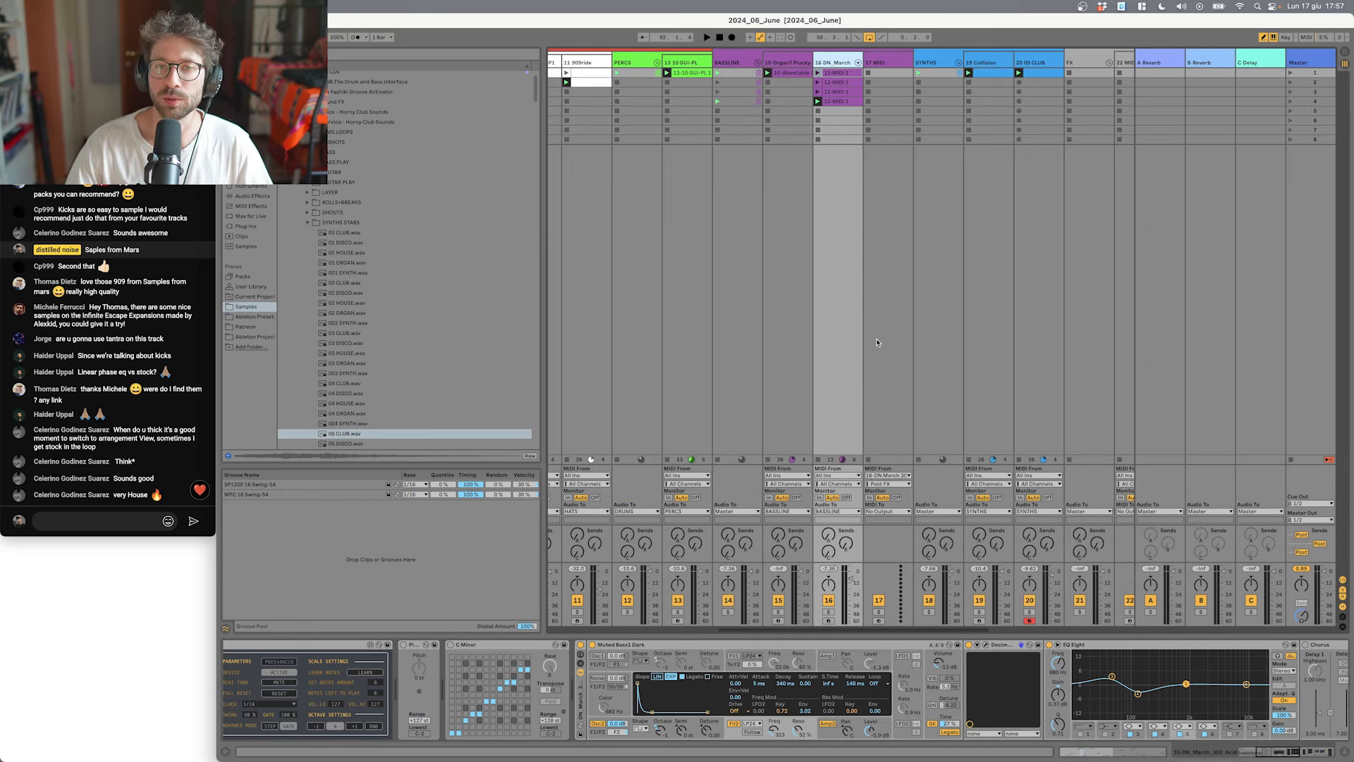
scroll(876, 342, "right", 8)
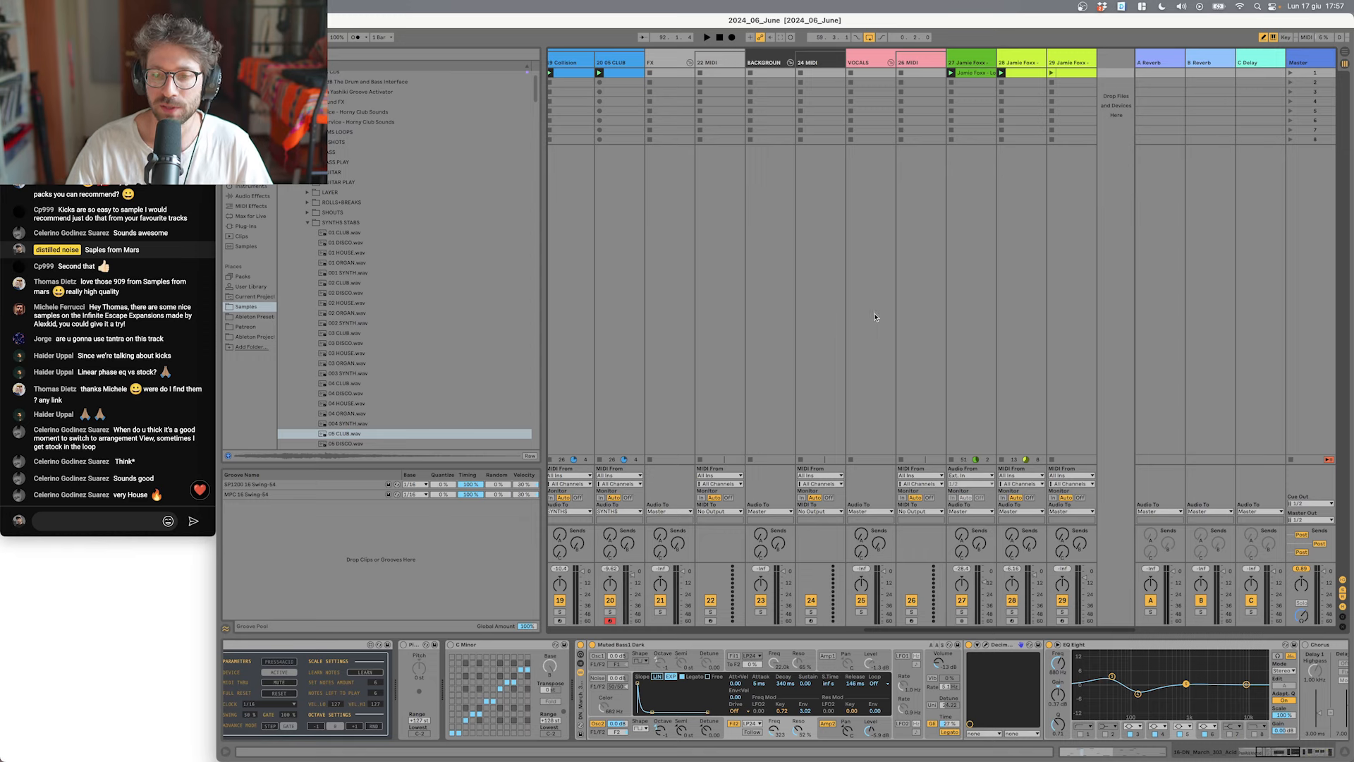